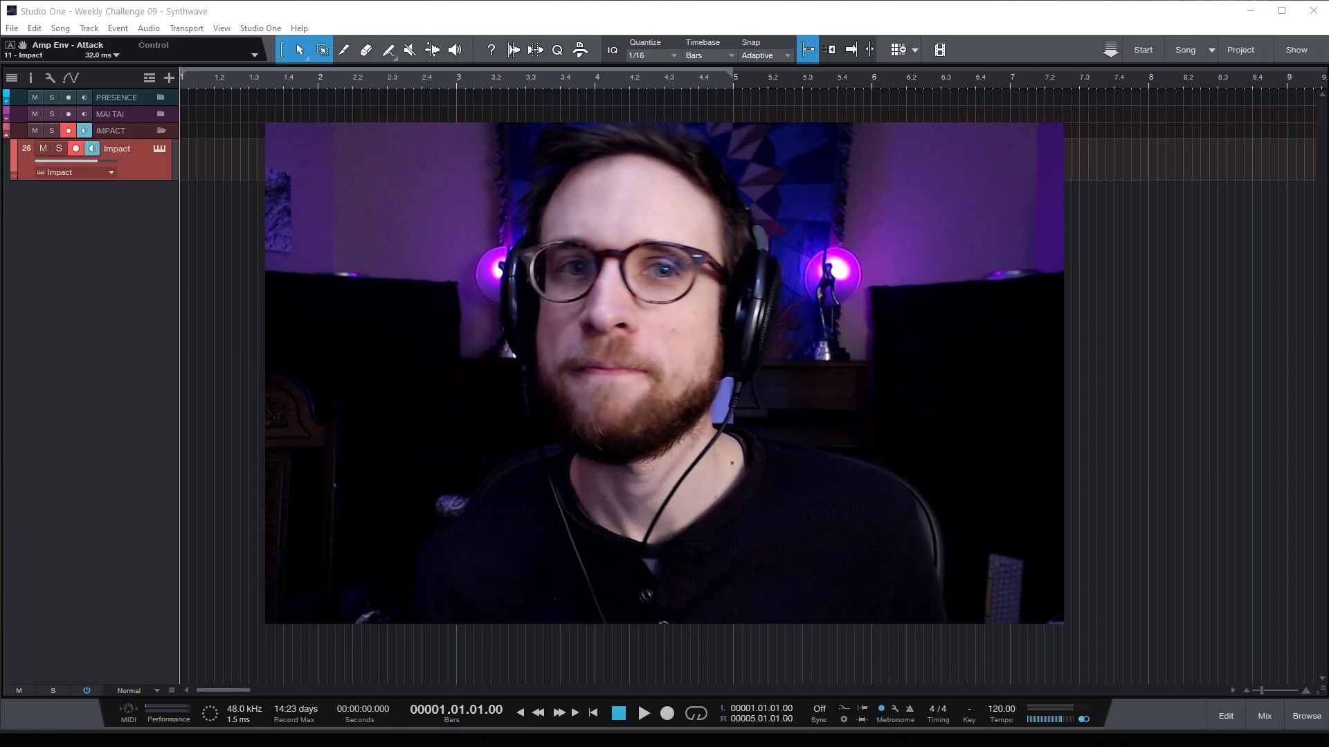
left_click_drag(1243, 732, 1243, 746)
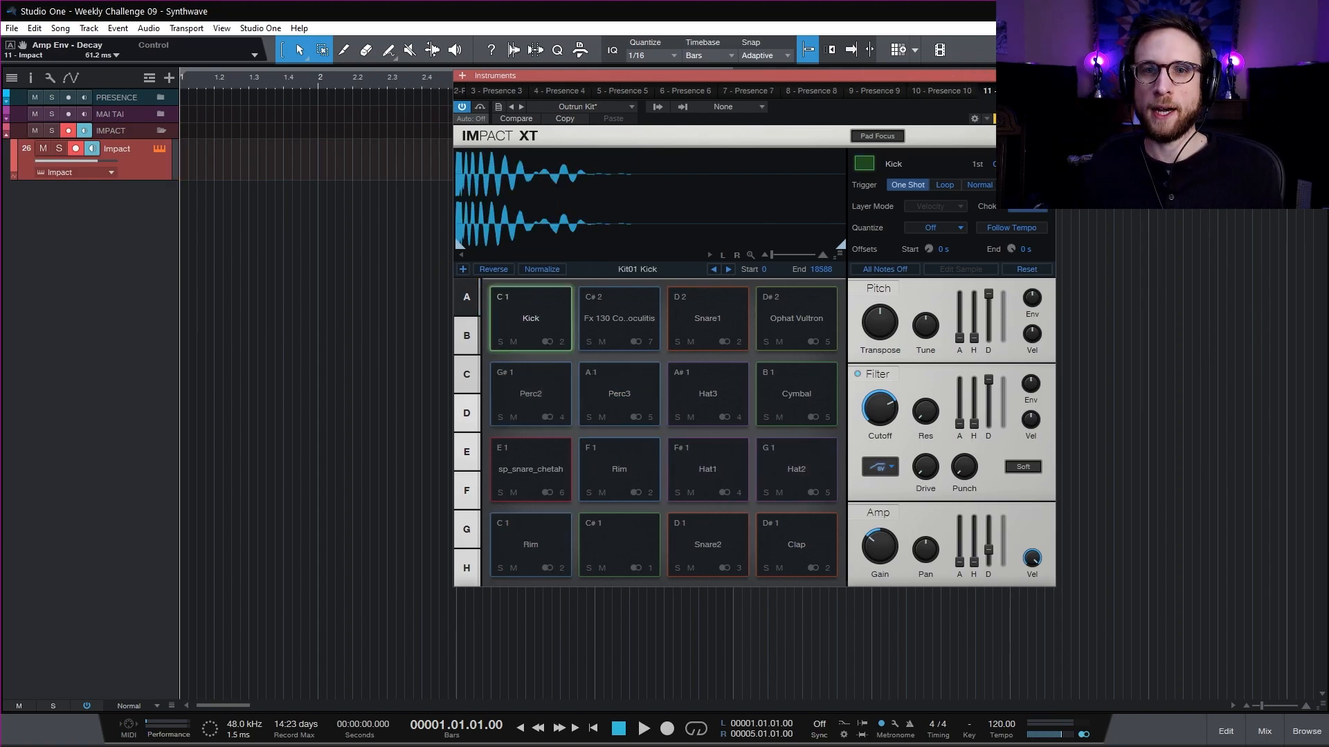
- Close the instrument window and record a four-bar drum pattern on the Impact track
left_click(1047, 75)
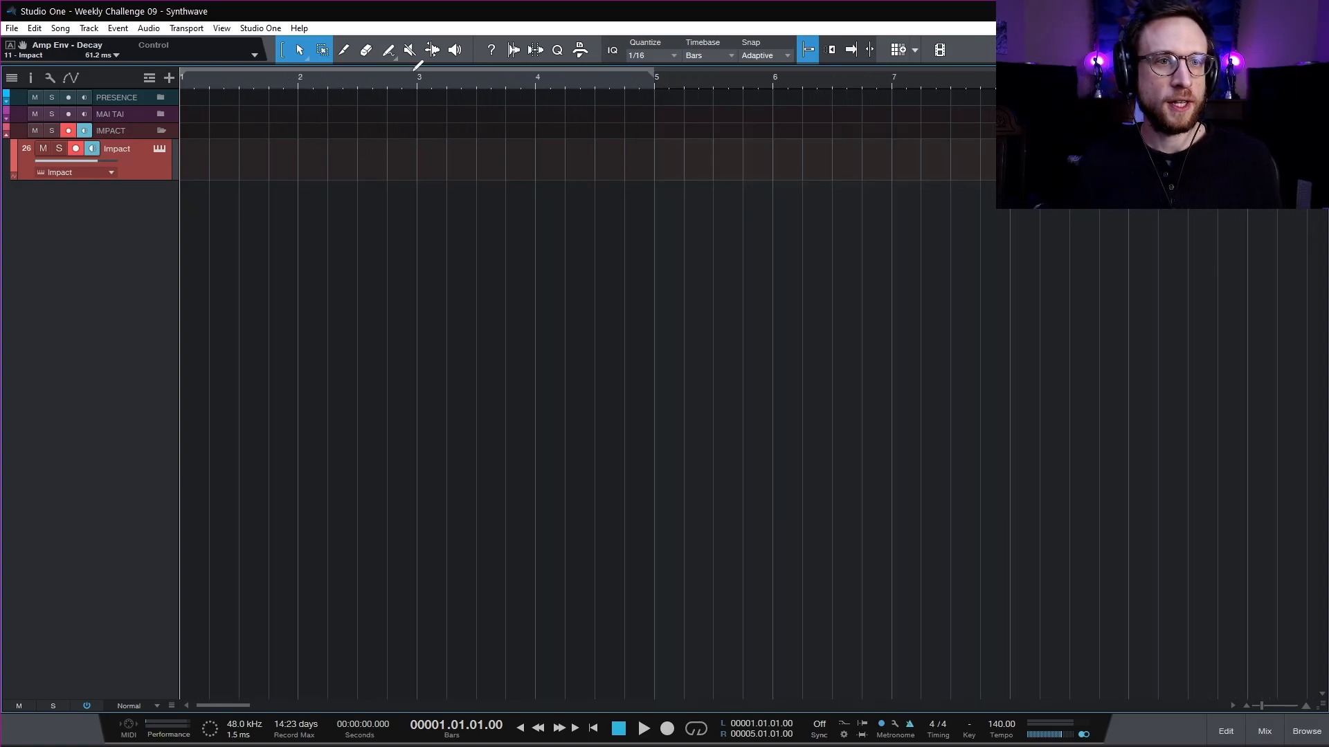
key("KP_Multiply")
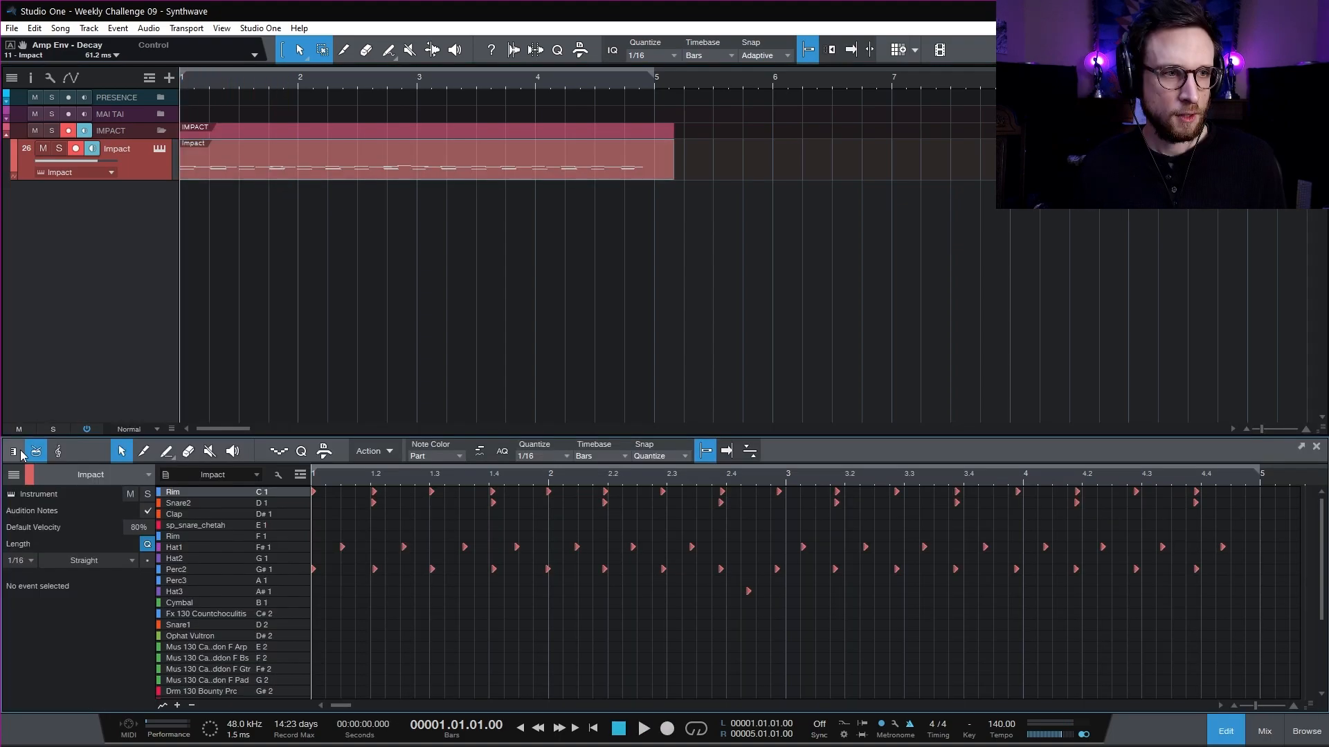
- Show the recorded Impact part in an enlarged piano view and quantize all its notes to the 1/16 grid
left_click(19, 451)
left_click_drag(553, 440, 552, 291)
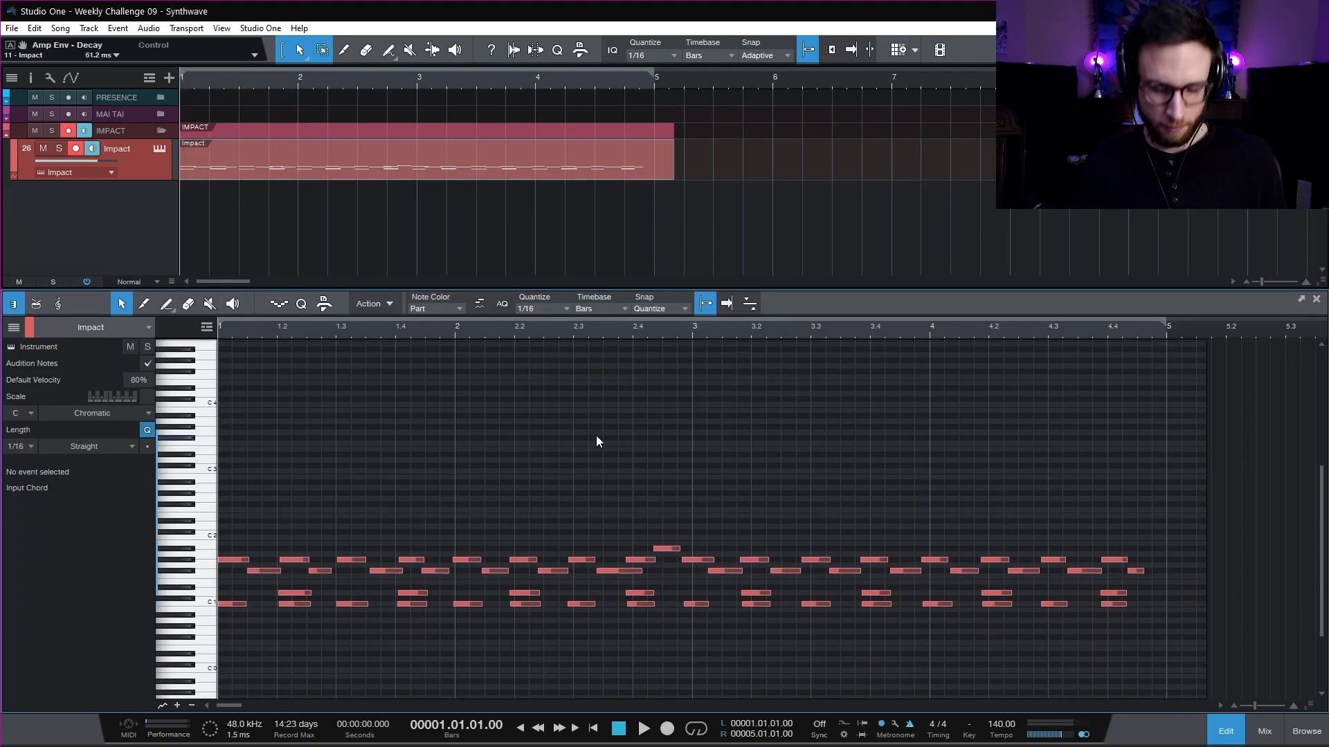
key("ctrl+a")
key("q")
left_click(613, 456)
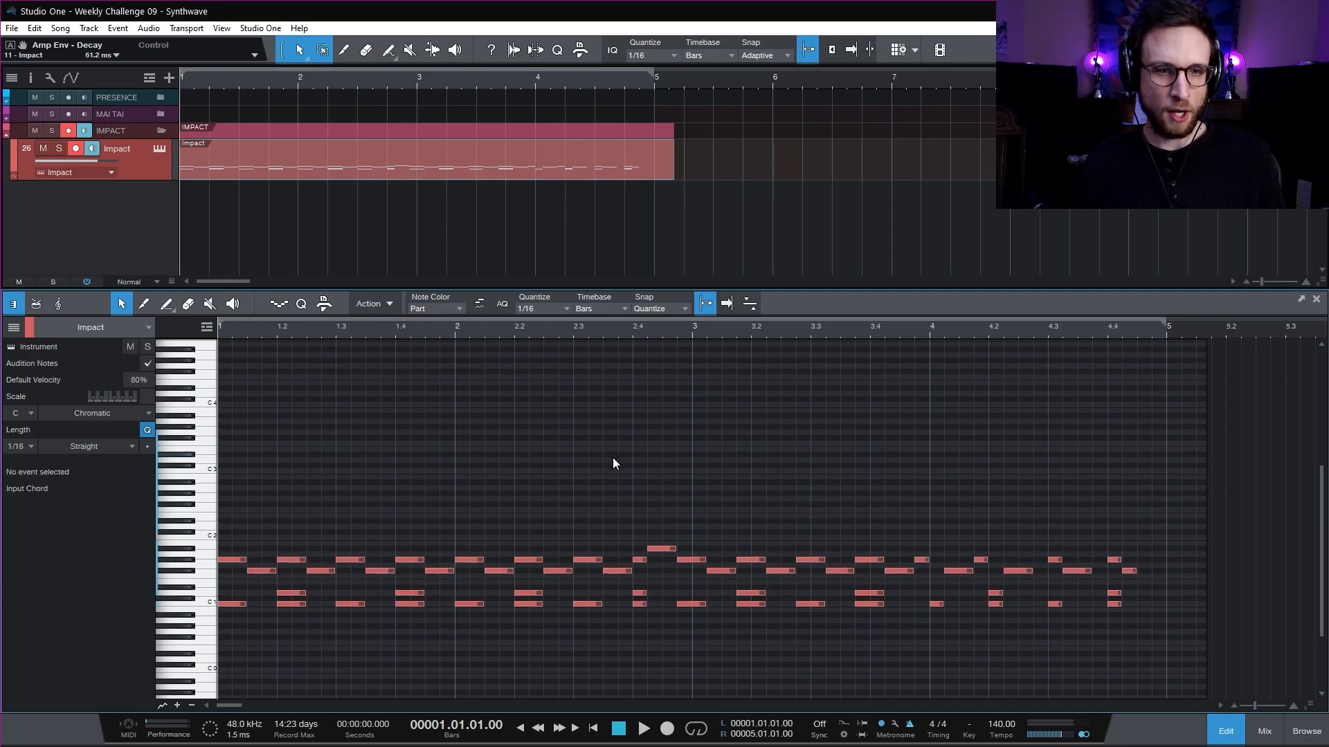
key("space")
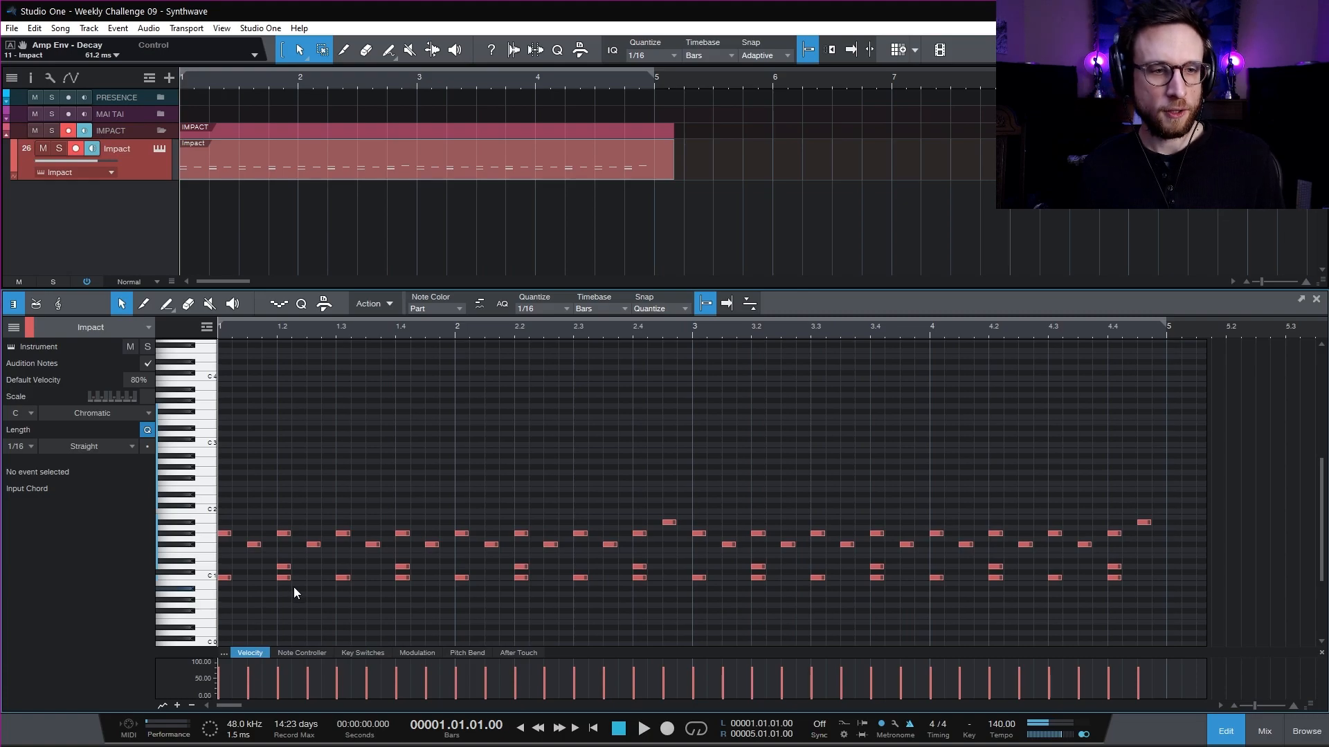
- Delete the C1 kick notes that coincide with the snare hits on beats 2 and 4 across the drum part
left_click(284, 579)
key("Delete")
left_click_drag(383, 579, 409, 579)
key("Delete")
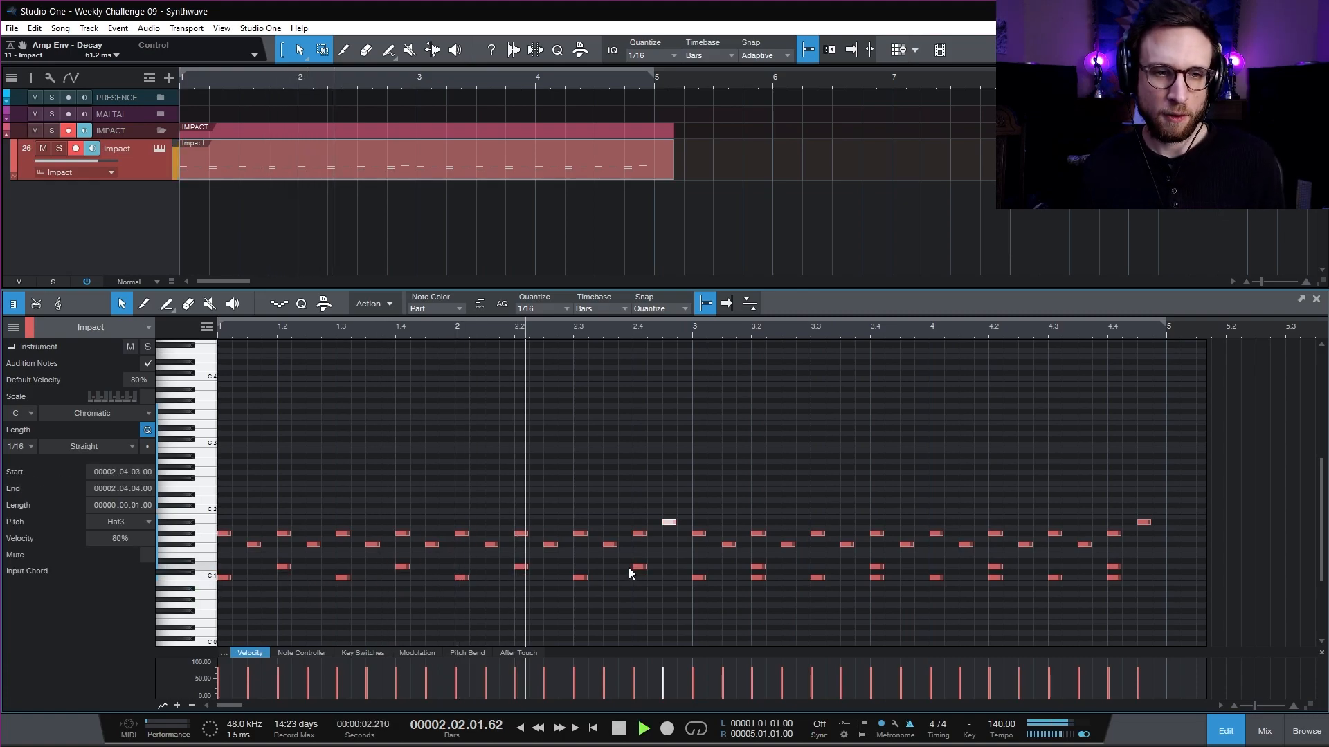
key("space")
left_click(758, 577)
left_click_drag(857, 584, 888, 579)
key("Delete")
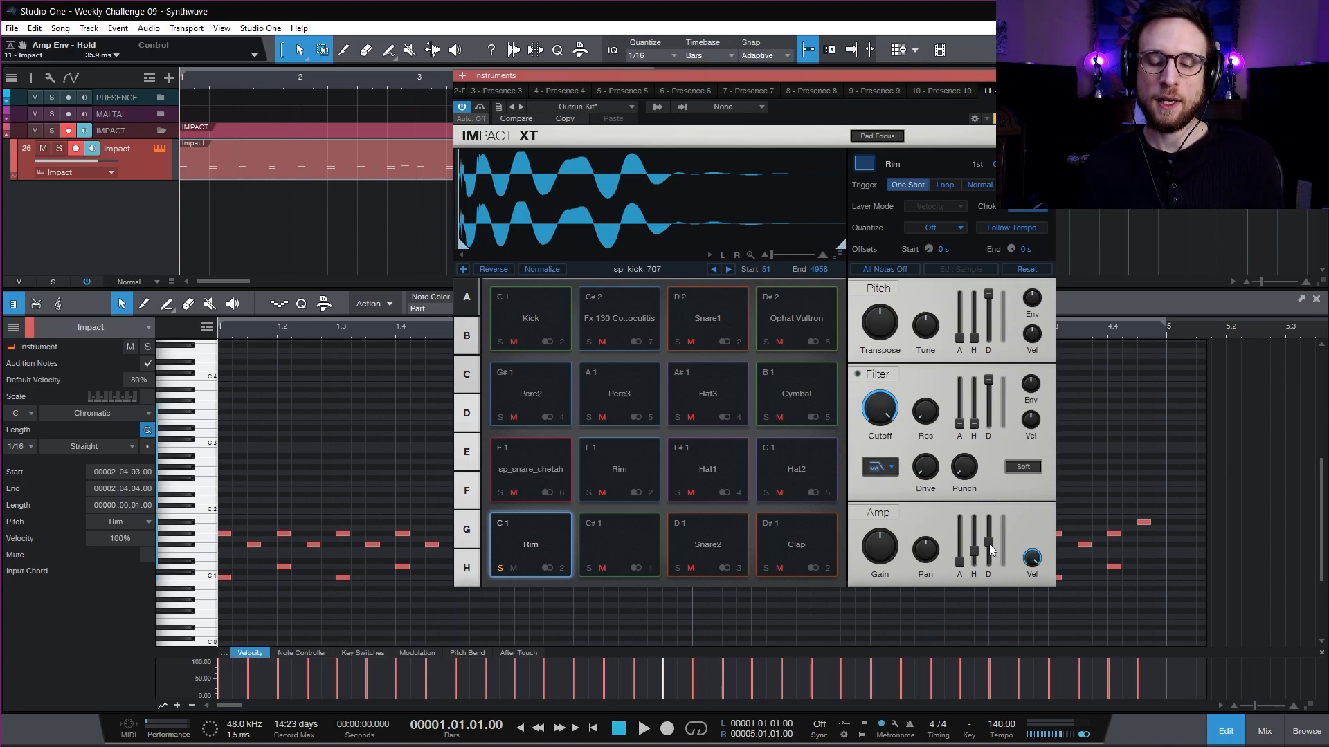
- Adjust the attack time of the Compressor on the DrumBus
mouse_move(991, 550)
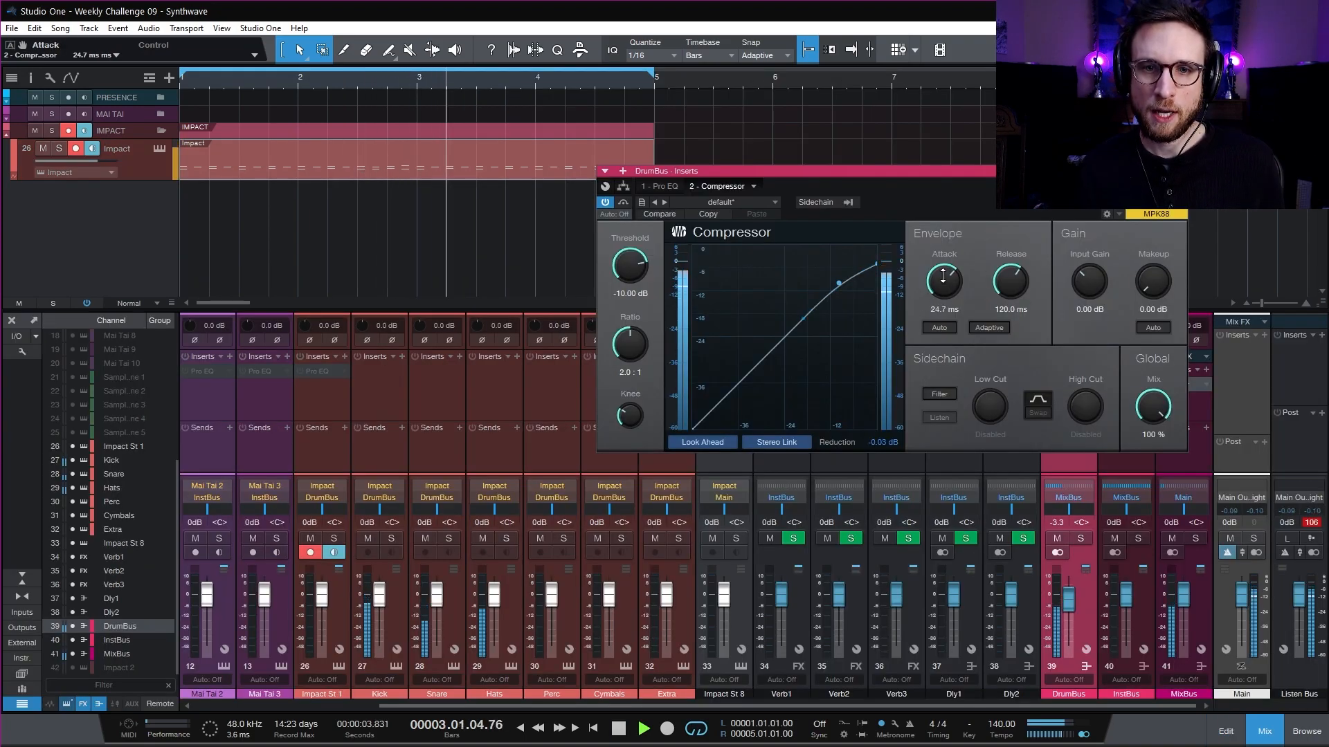
left_click_drag(942, 276, 946, 282)
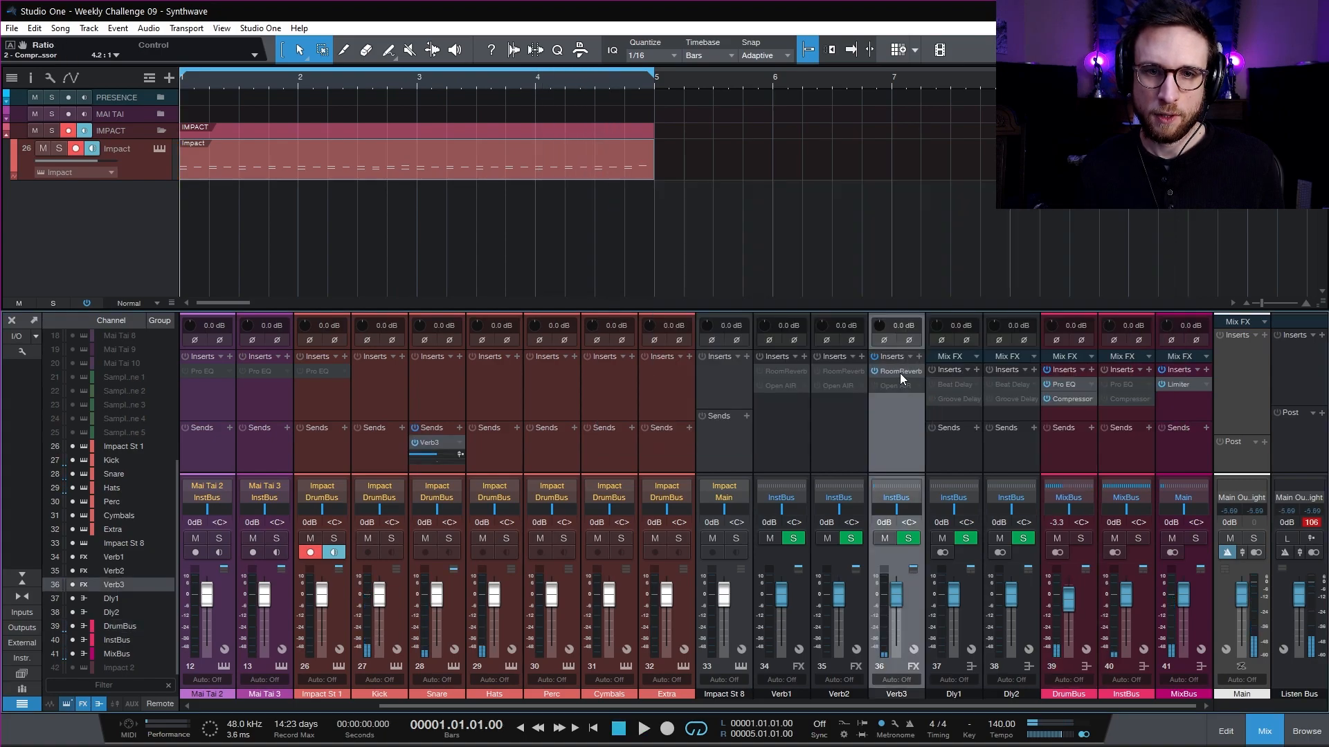
- Set the Room Reverb on Verb3 to M. Hall with size 3.52 m, length -2.10 s and HQ mode
left_click(900, 373)
key("space")
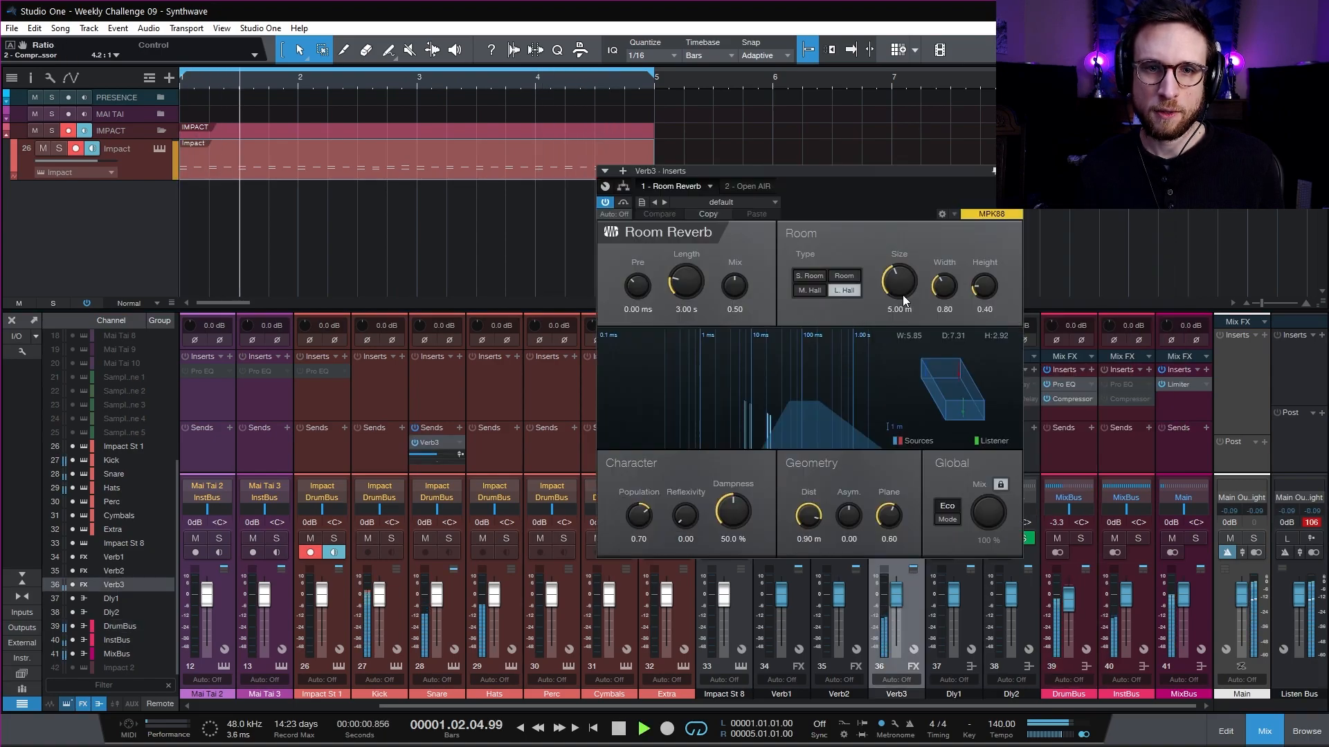
key("space")
left_click_drag(896, 251, 899, 309)
key("space")
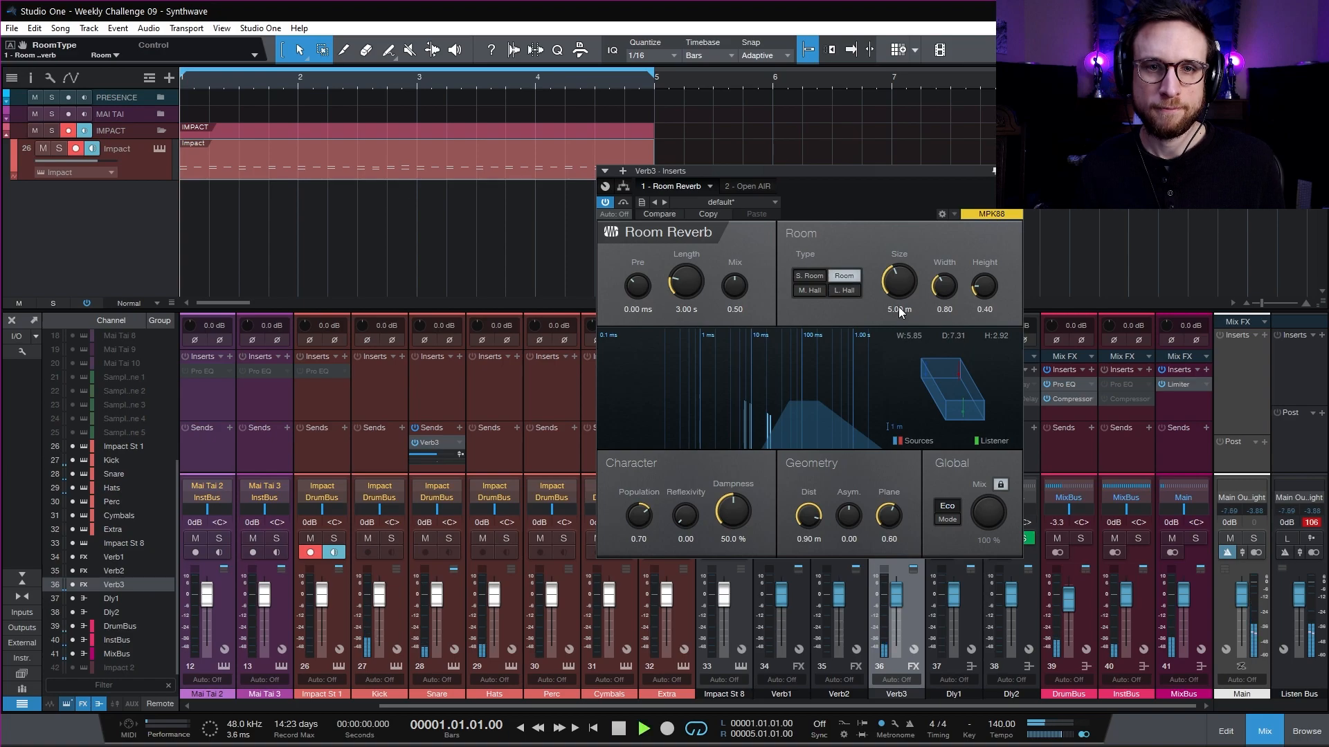
left_click(947, 512)
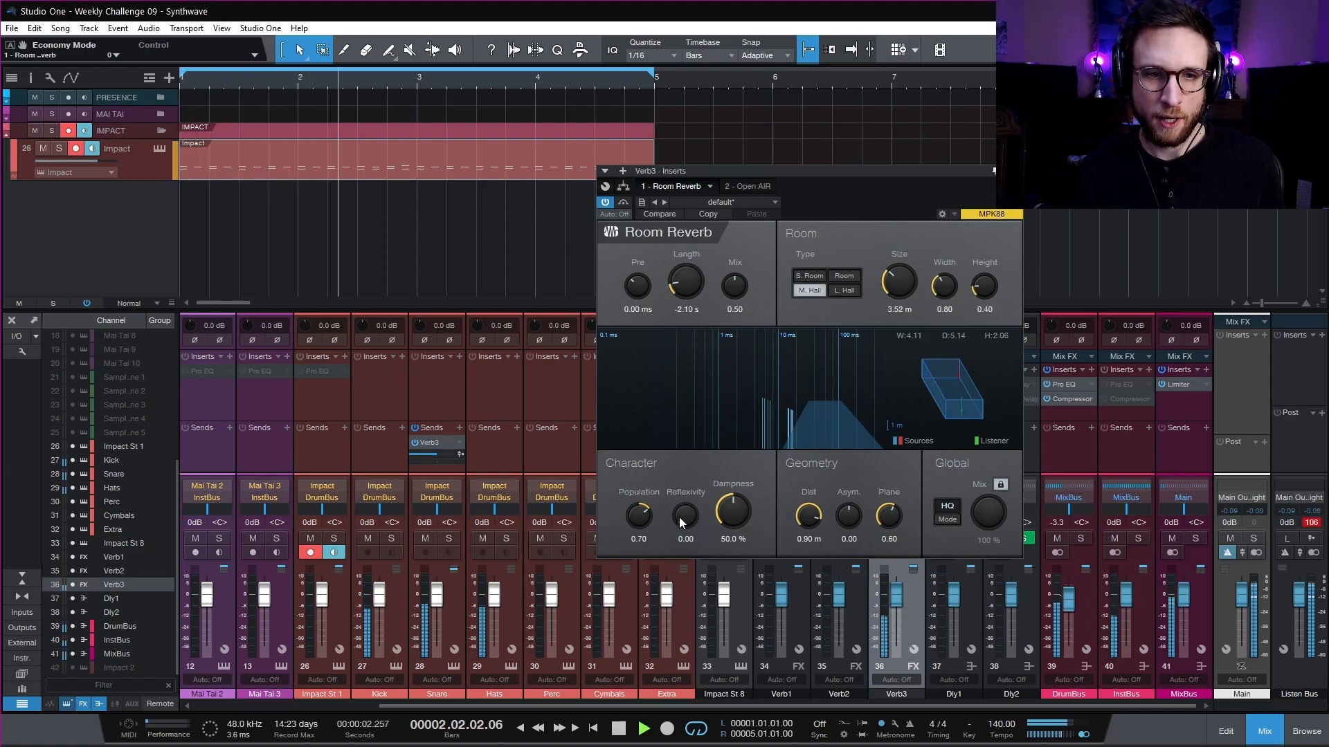
- Try a Room Reverb with the S. Room type on the Kick channel and remove it again
left_click(388, 431)
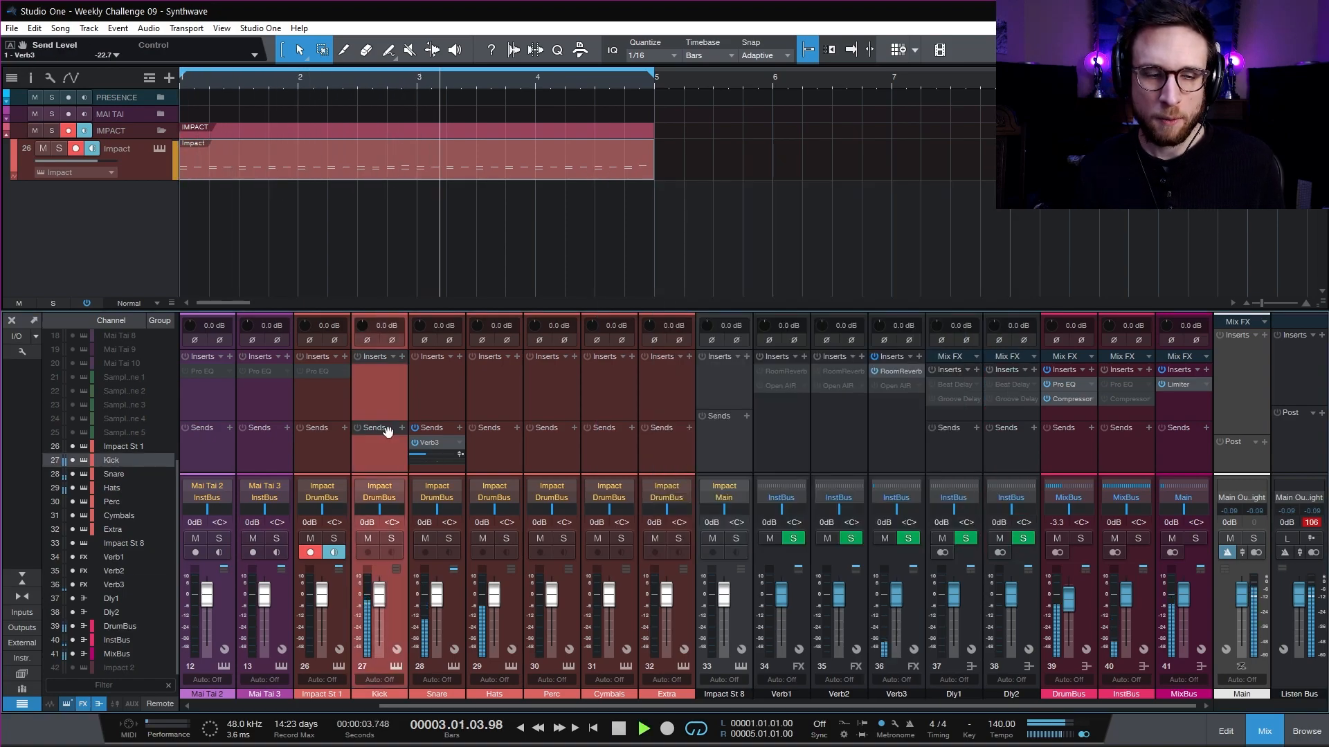
left_click(401, 356)
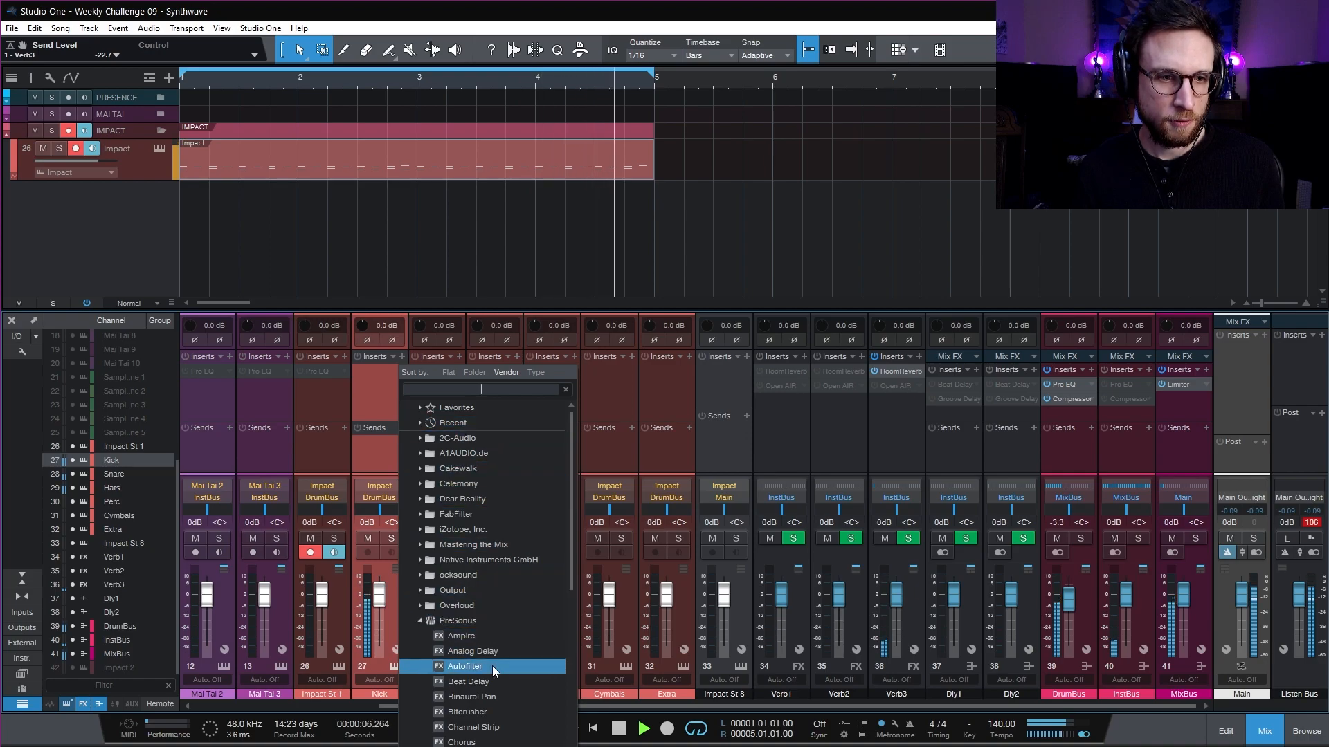
scroll(518, 744, "down", 9)
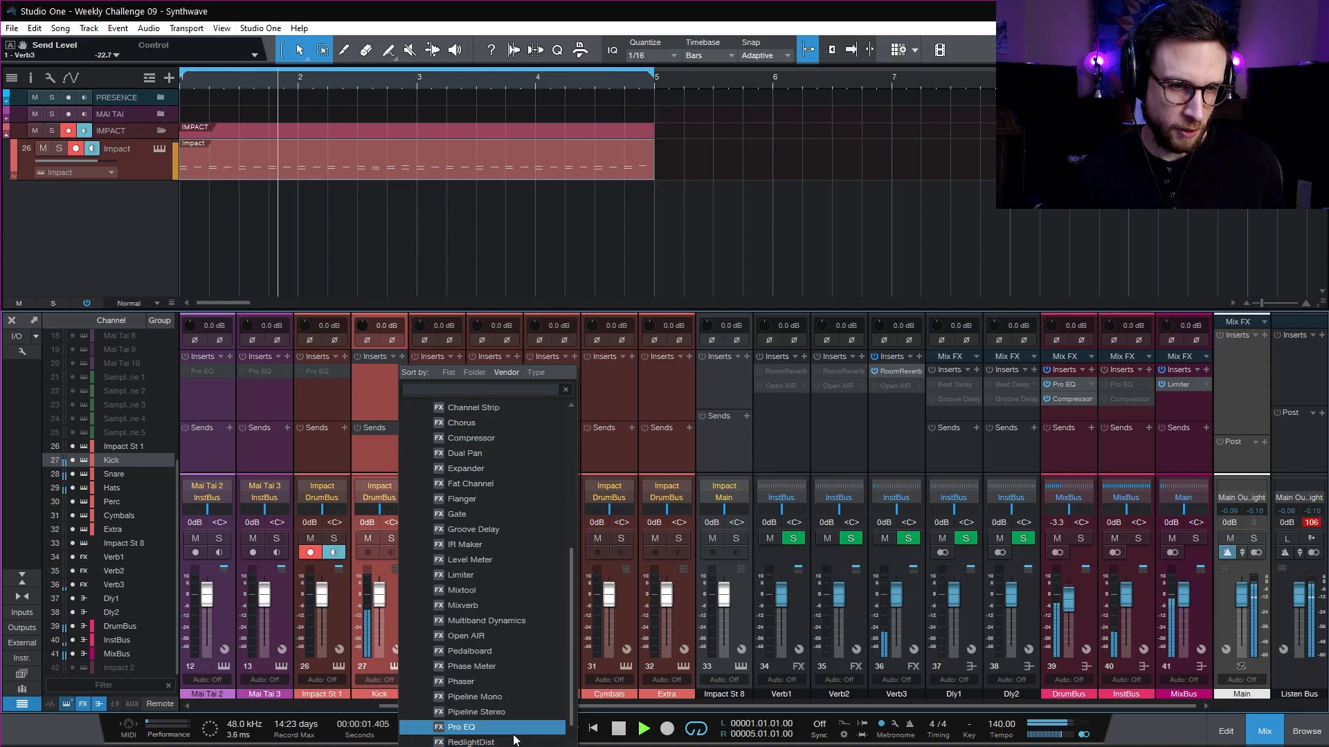
left_click(498, 635)
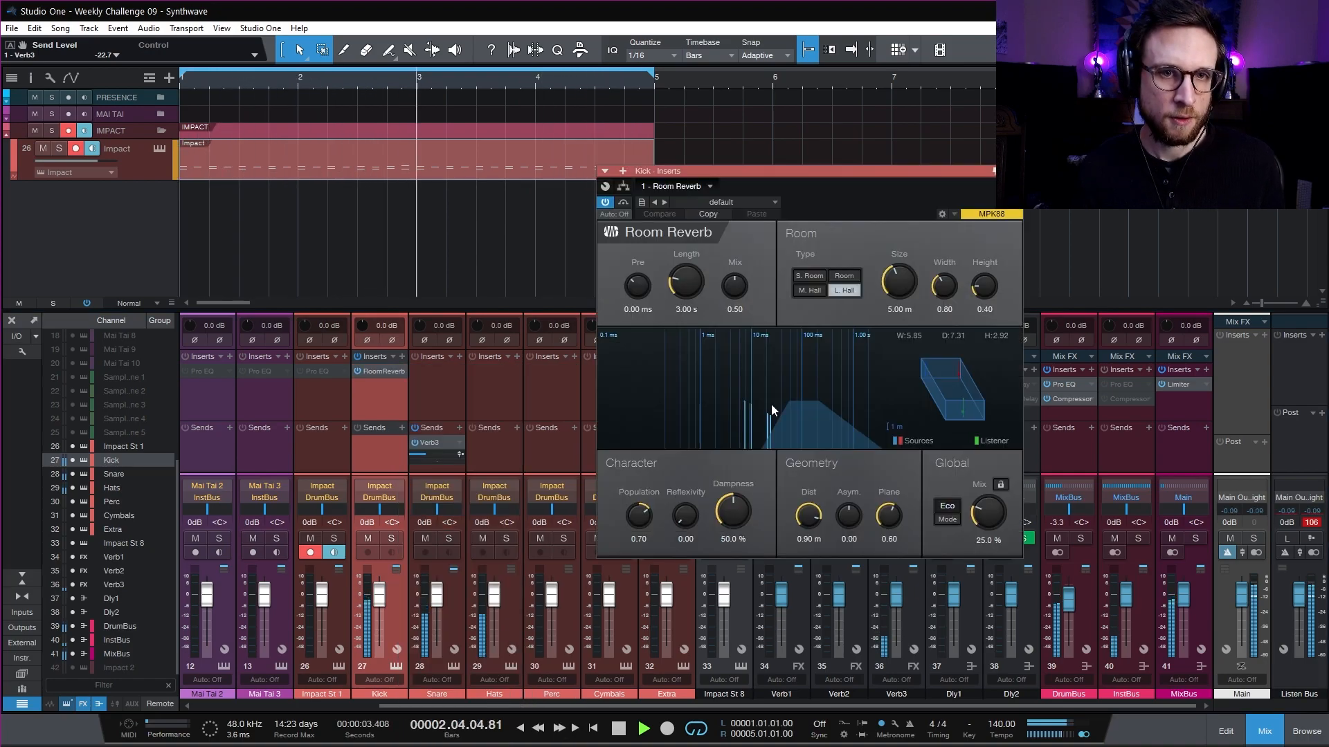
left_click(811, 276)
key("space")
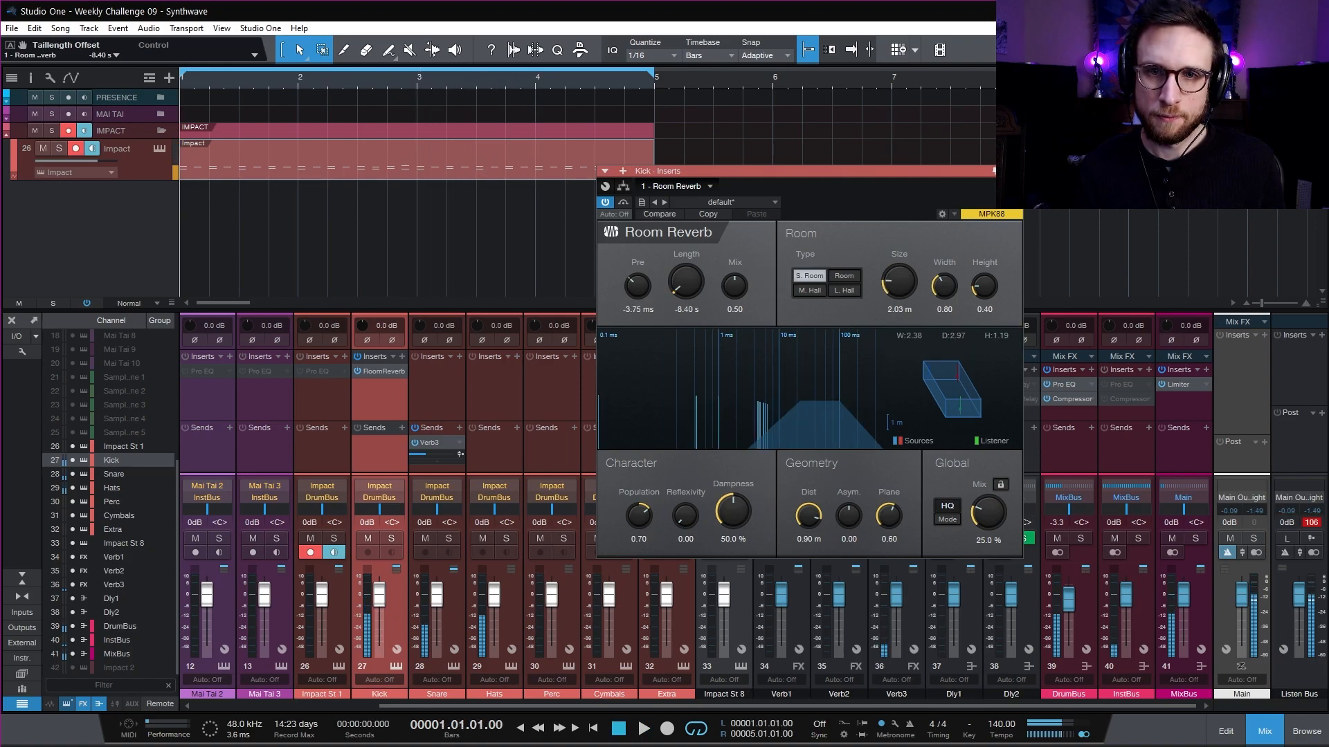
key("Escape")
left_click(402, 372)
left_click(426, 516)
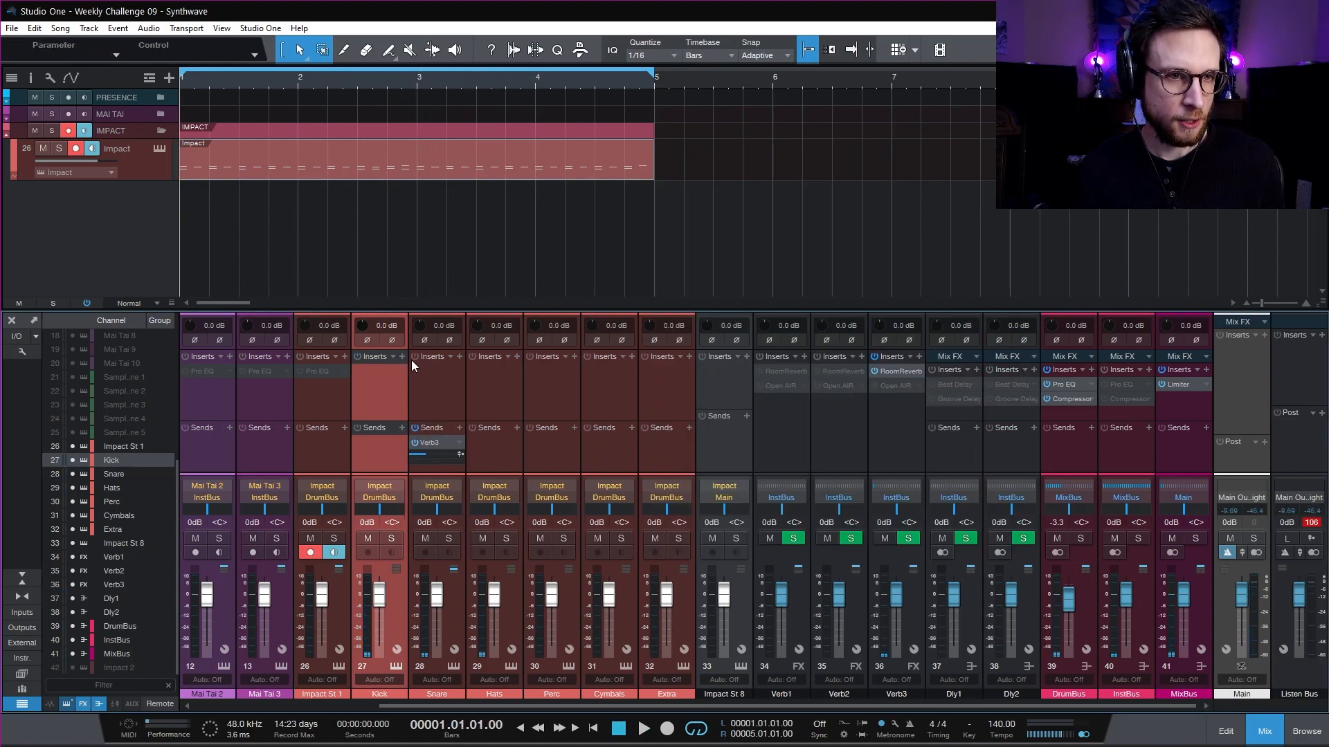
- Insert an Open AIR reverb on the Kick channel
left_click(408, 359)
left_click(500, 482)
- Expand the MAI TAI track folder and load the "+ init" preset in the Mai Tai 1 instrument
left_click(162, 113)
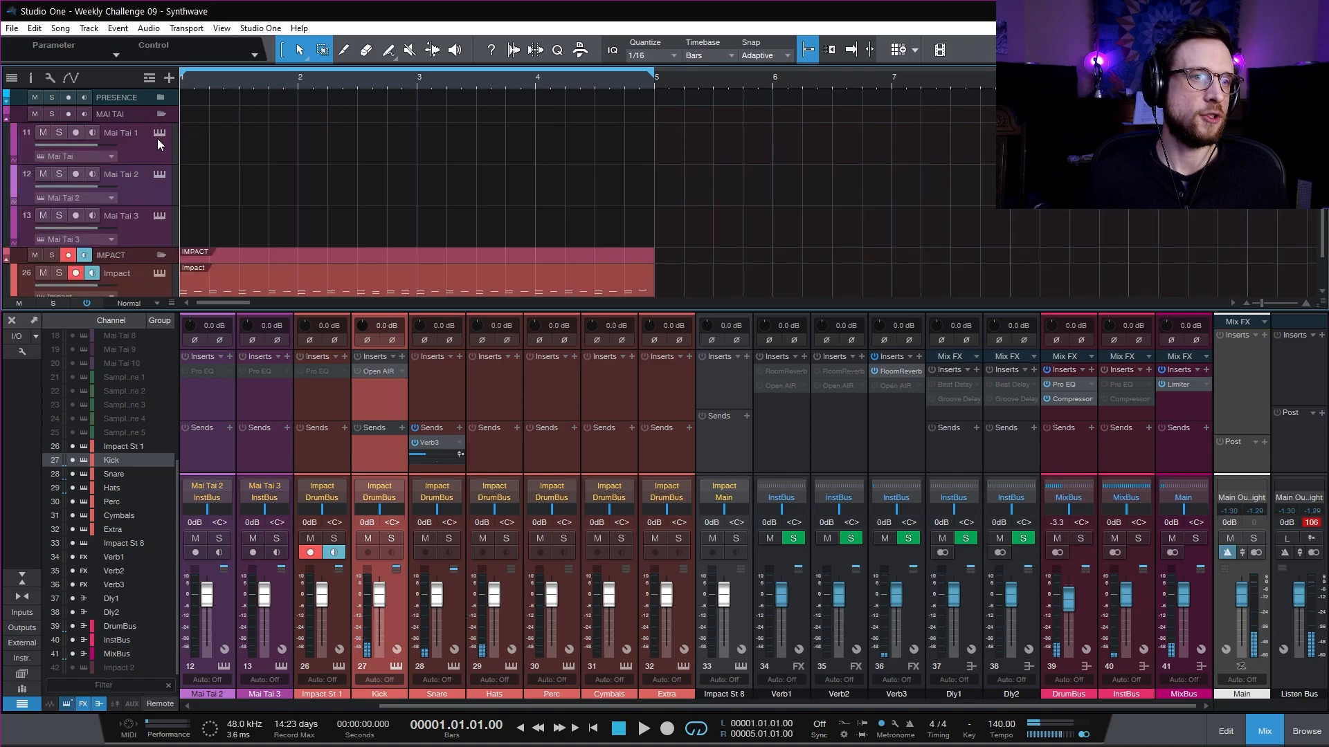
left_click(159, 132)
left_click(534, 120)
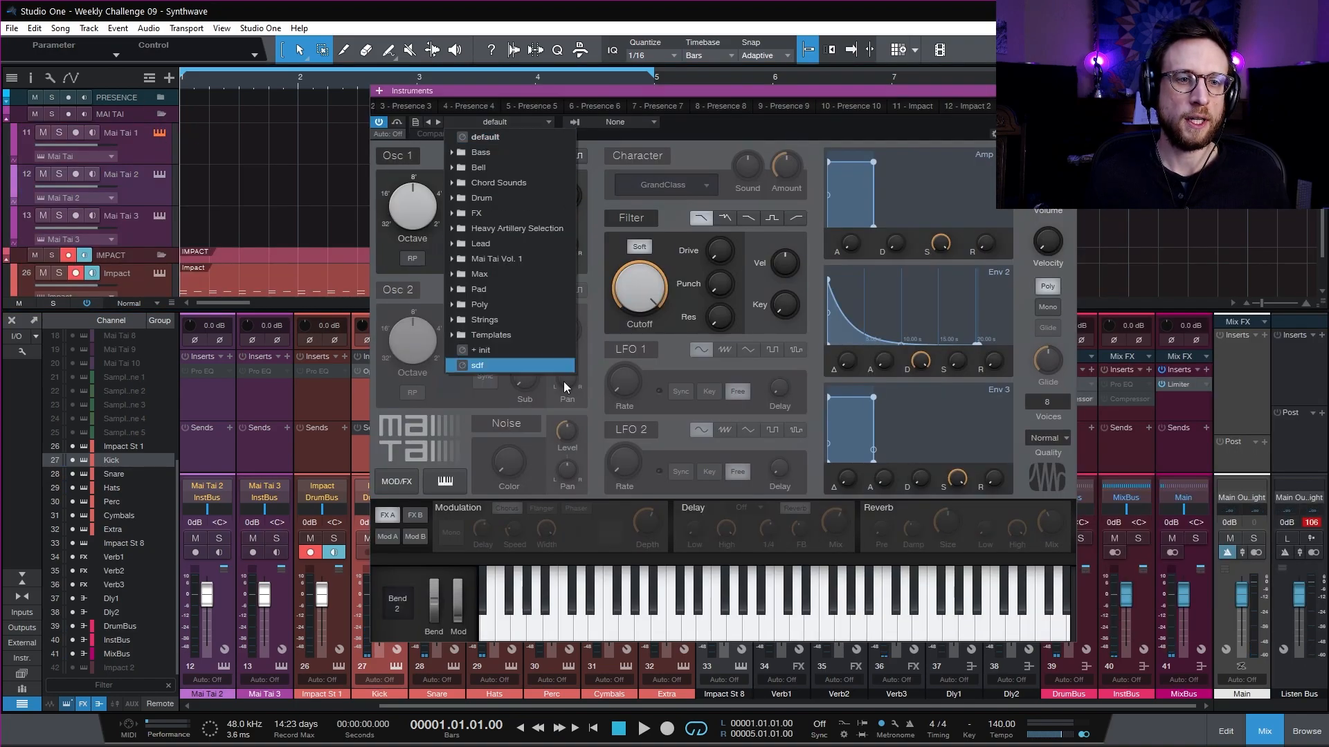
left_click(547, 320)
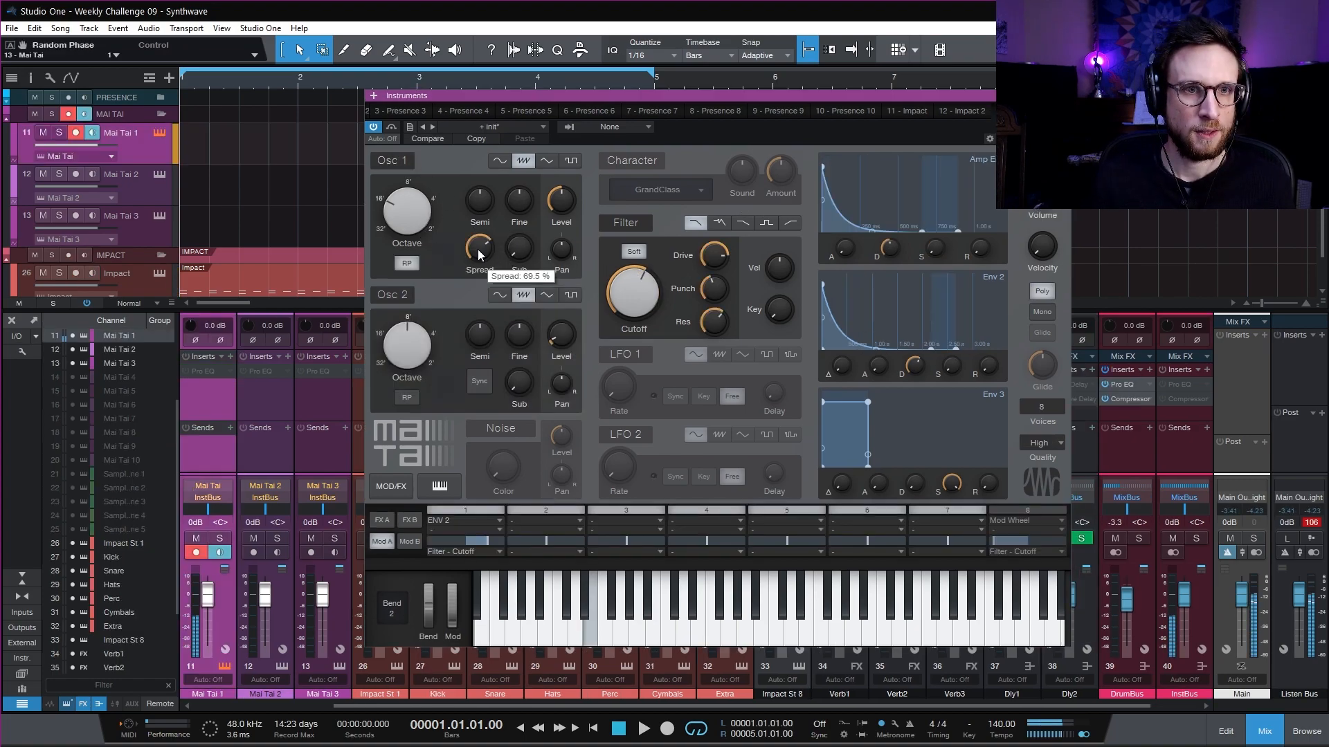
- Increase the spread of Osc 1, switch the random phase setting of Osc 2, and close the Mai Tai instrument
left_click_drag(480, 254, 480, 244)
left_click(407, 398)
key("Escape")
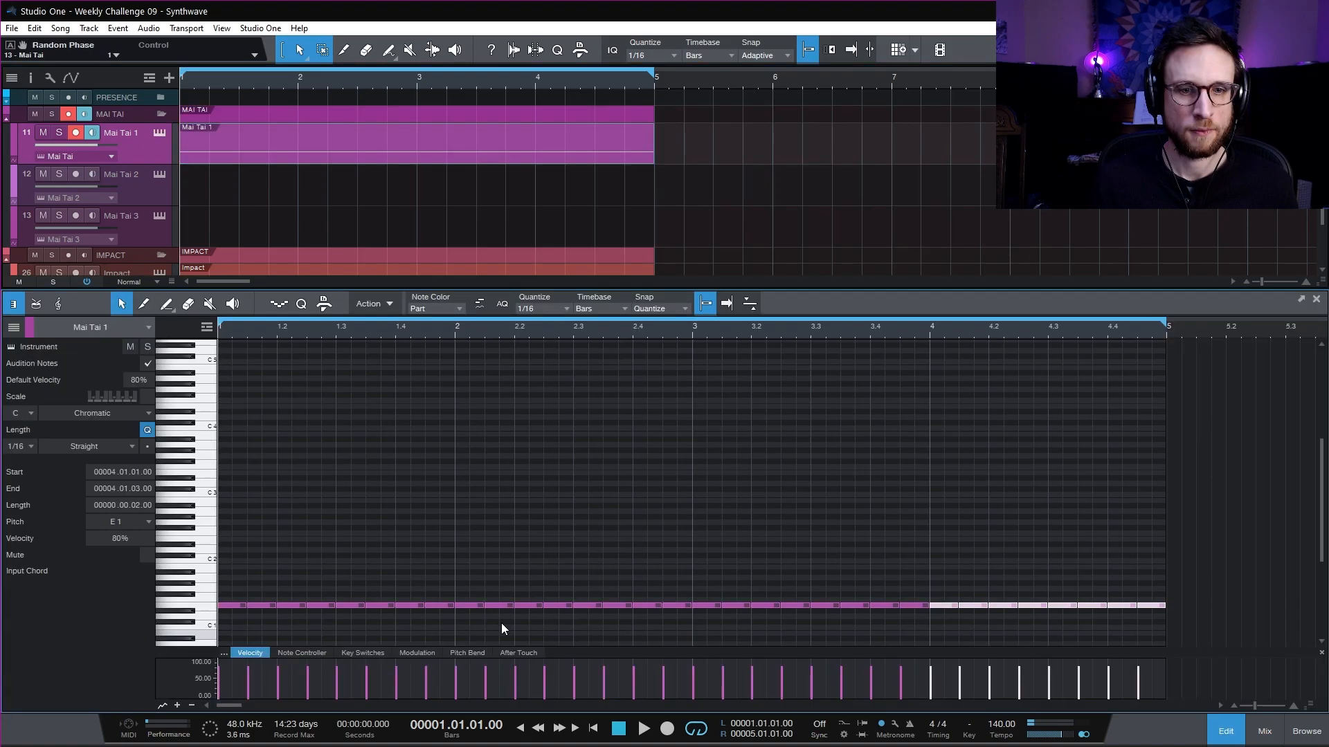
- Solo the Mai Tai 1 track during playback and toggle its Mod Wheel to Filter Cutoff modulation slot
key("space")
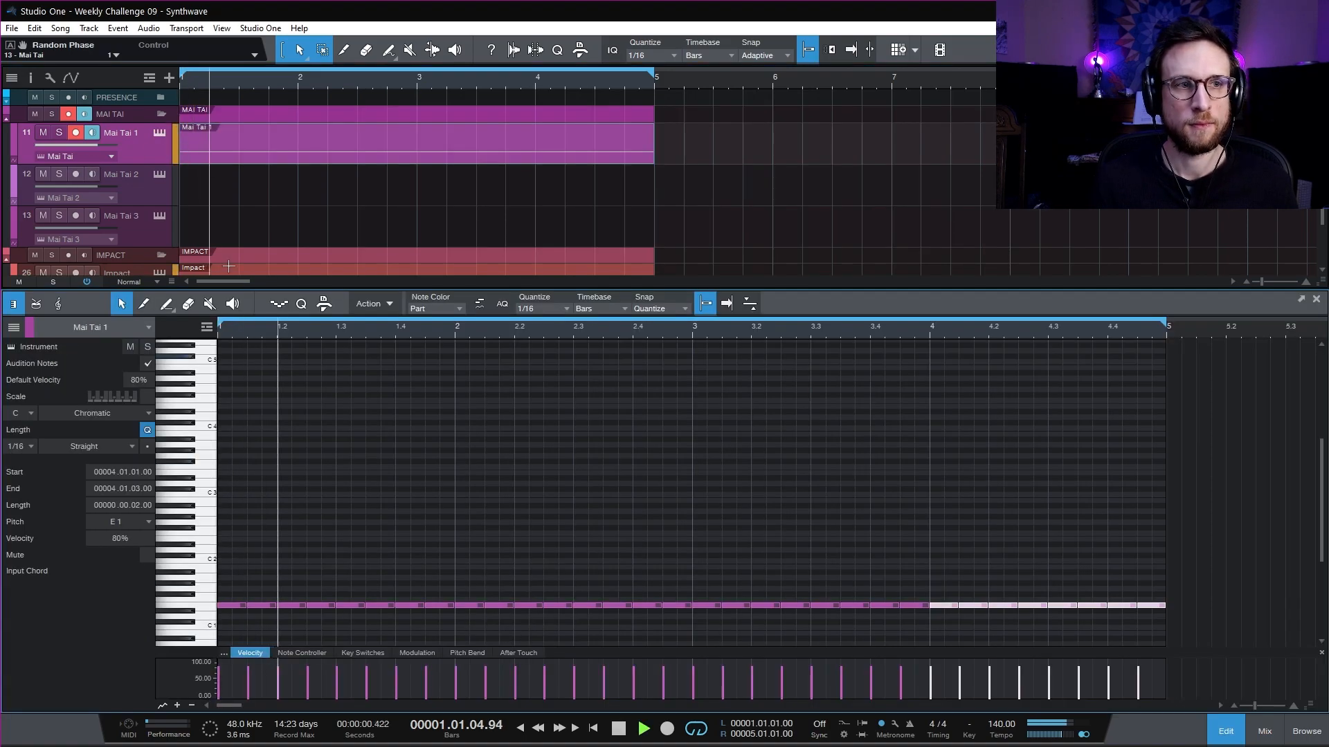
left_click(61, 132)
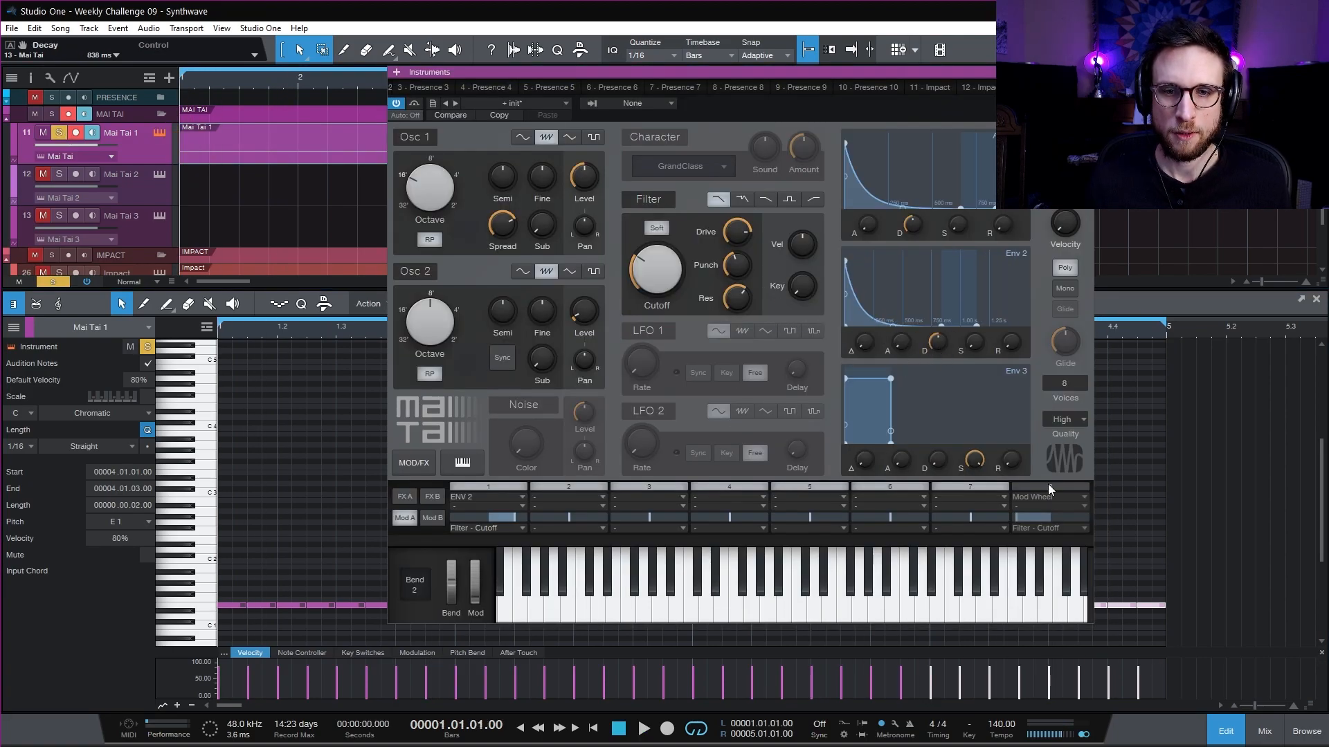
left_click(1048, 487)
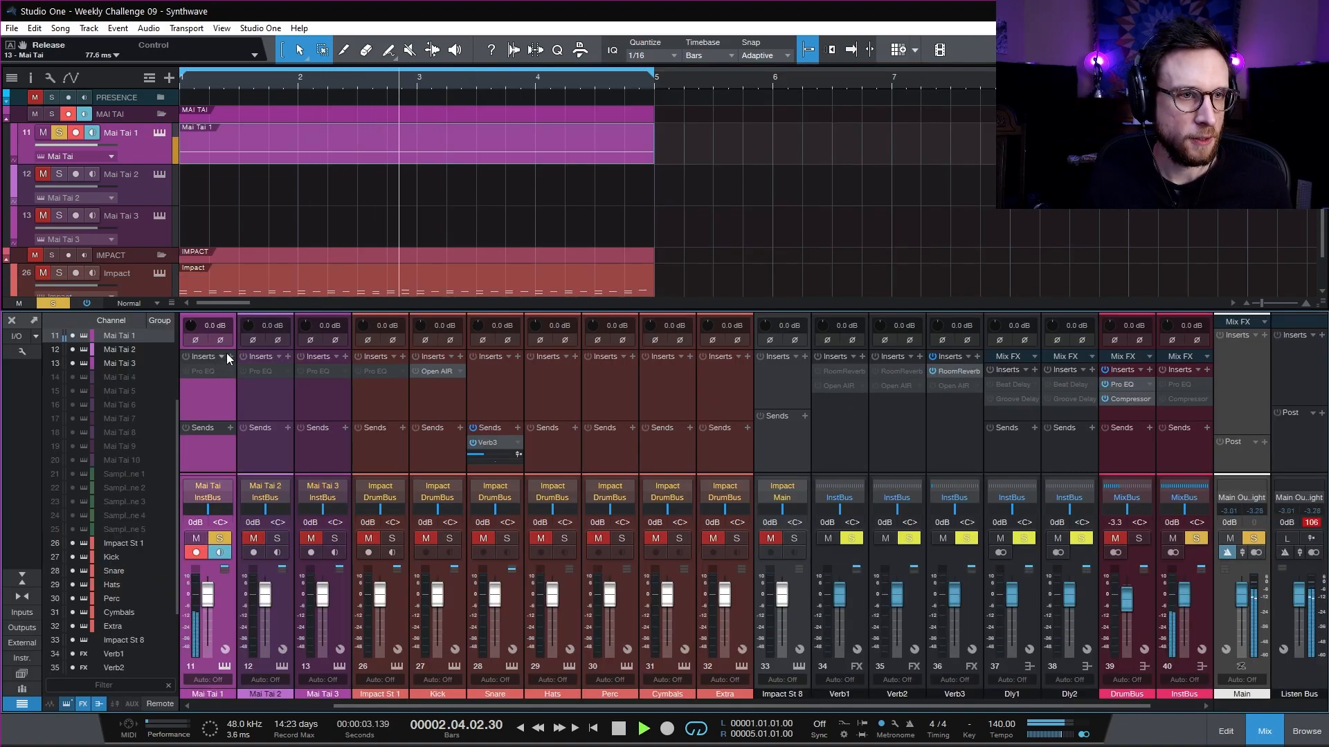
- Insert RedlightDist on the Mai Tai 1 channel and move the Pro EQ below it in the insert chain
left_click(230, 357)
type("red")
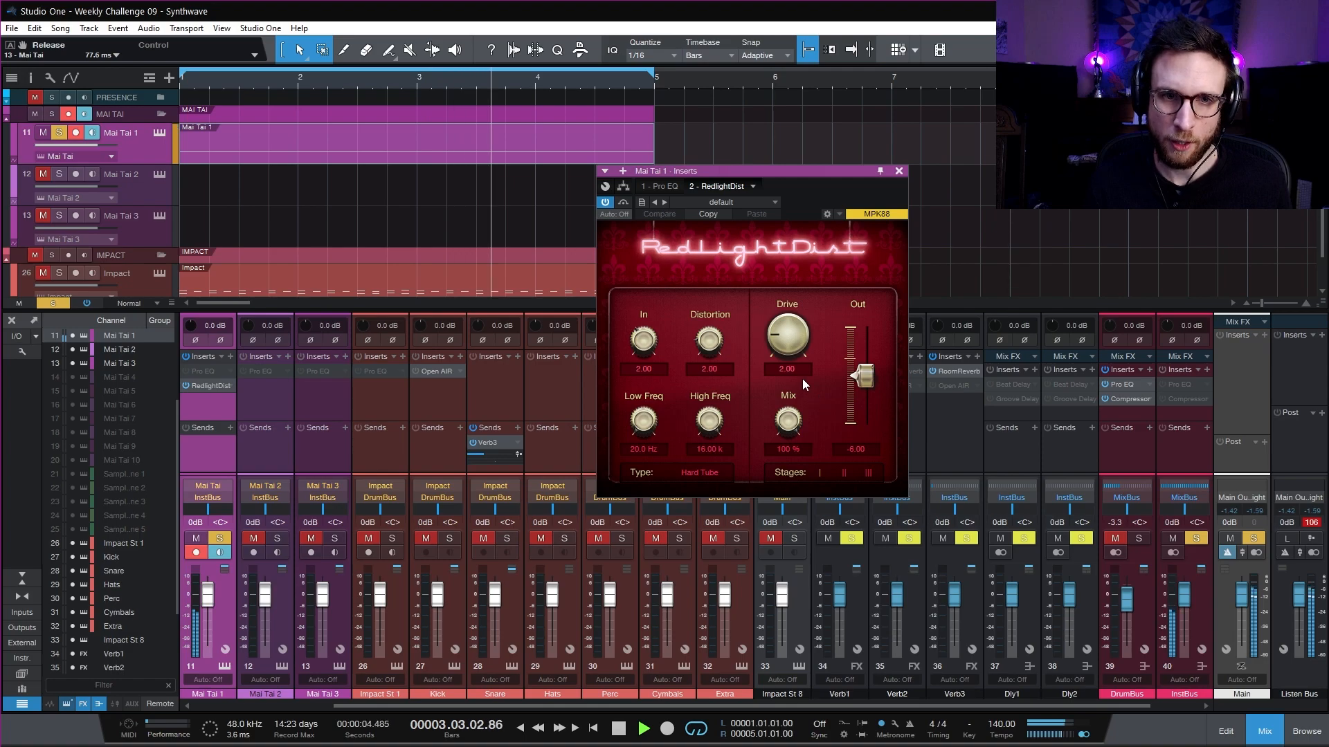
left_click_drag(205, 372, 213, 406)
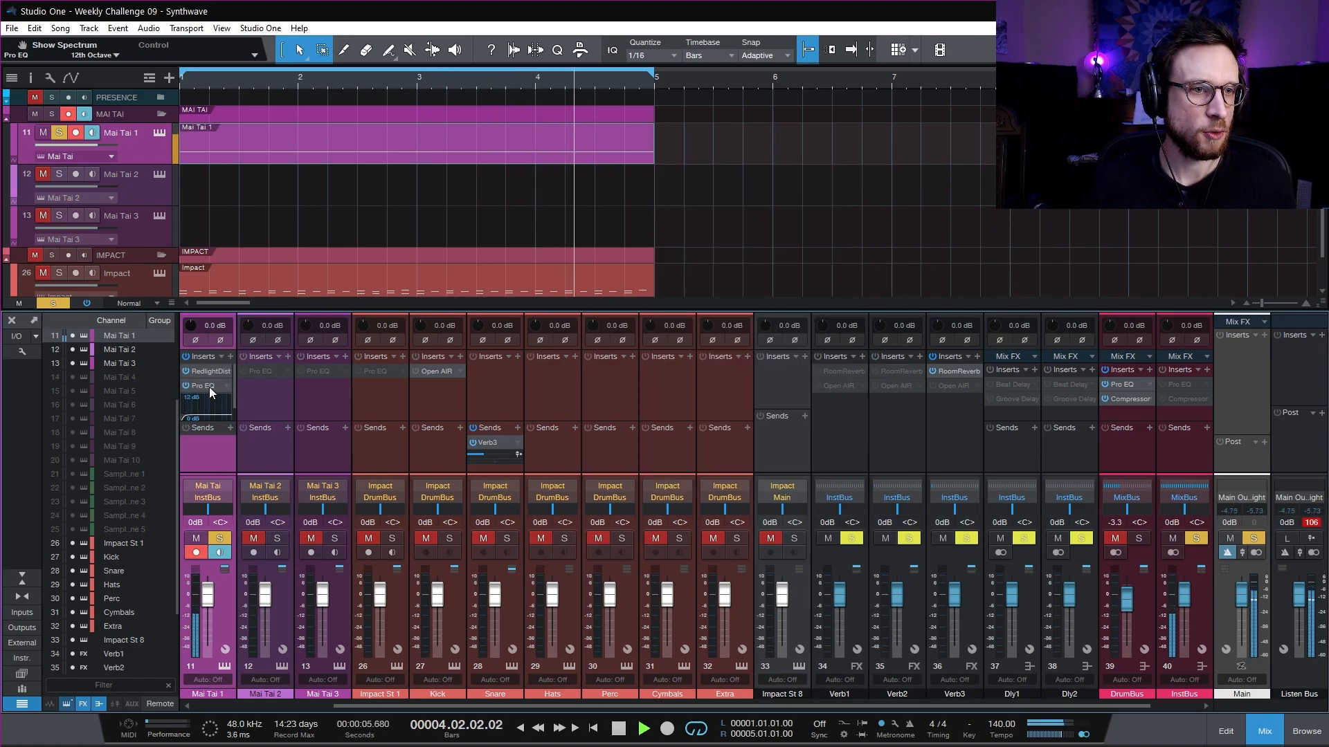
- Open Mai Tai 1's Pro EQ, set its spectrum display to FFT Curve, and open the low-cut slope choices
double_click(210, 388)
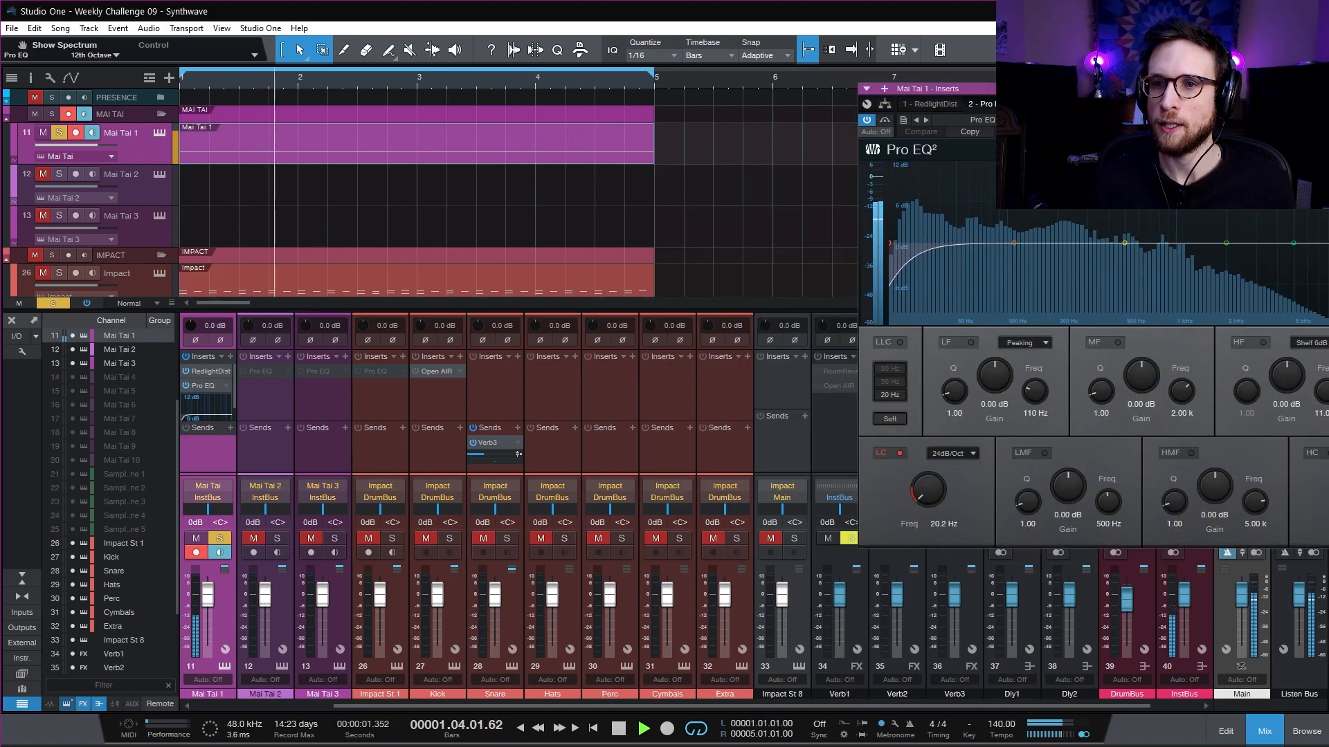
left_click(1289, 150)
left_click(1289, 218)
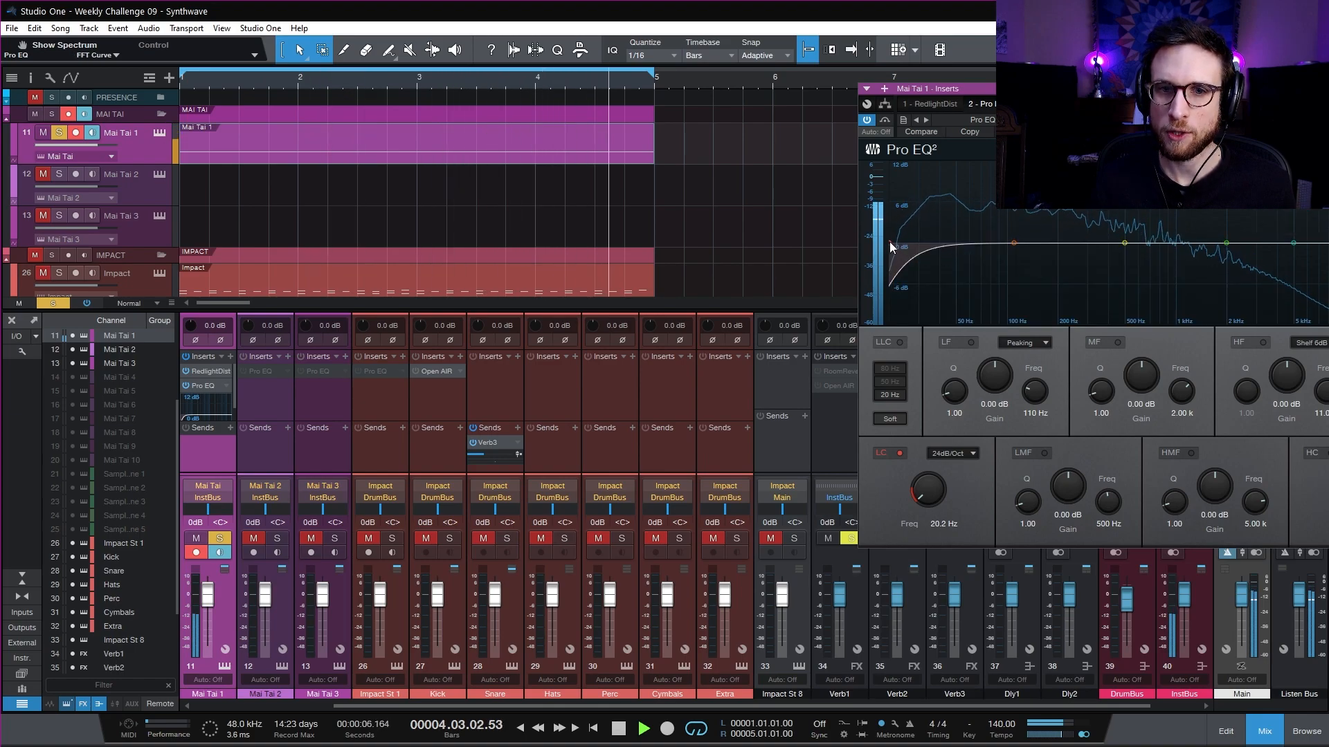
left_click(951, 454)
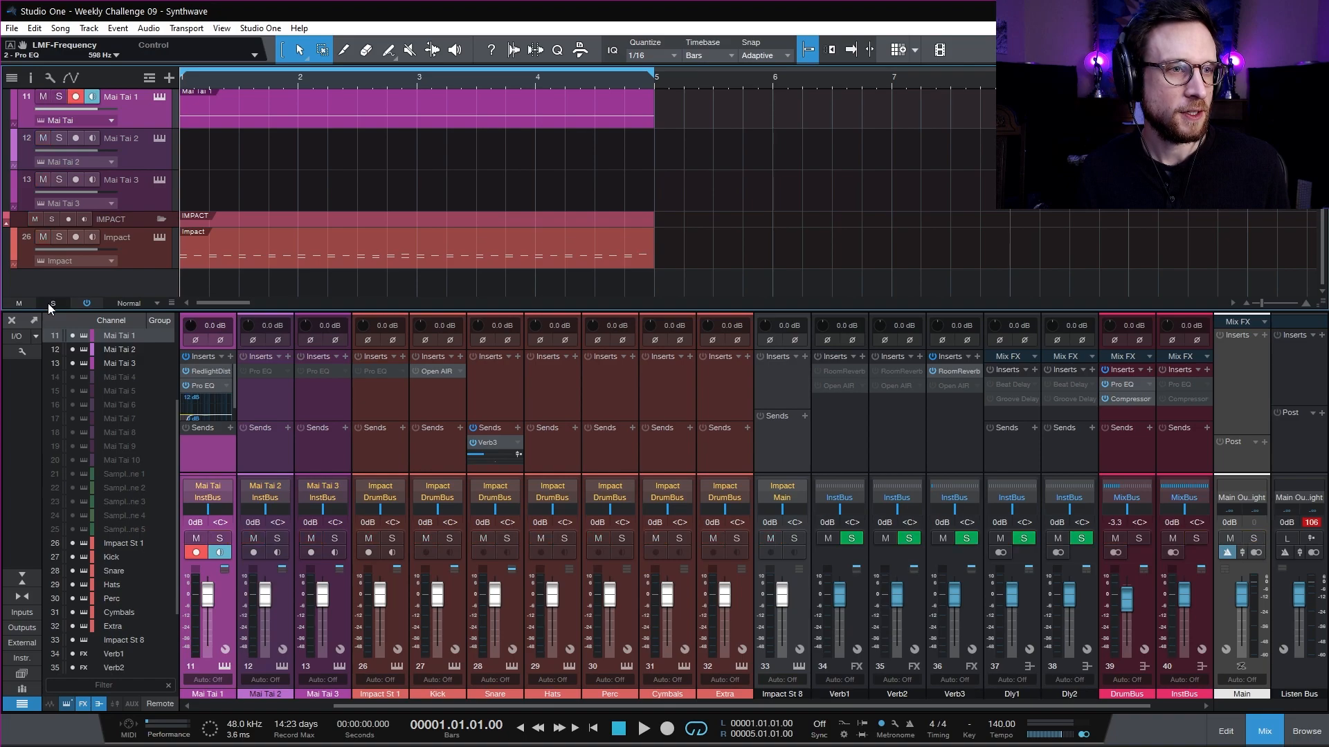
- Play back the loop and activate the Compressor on the InstBus
key("space")
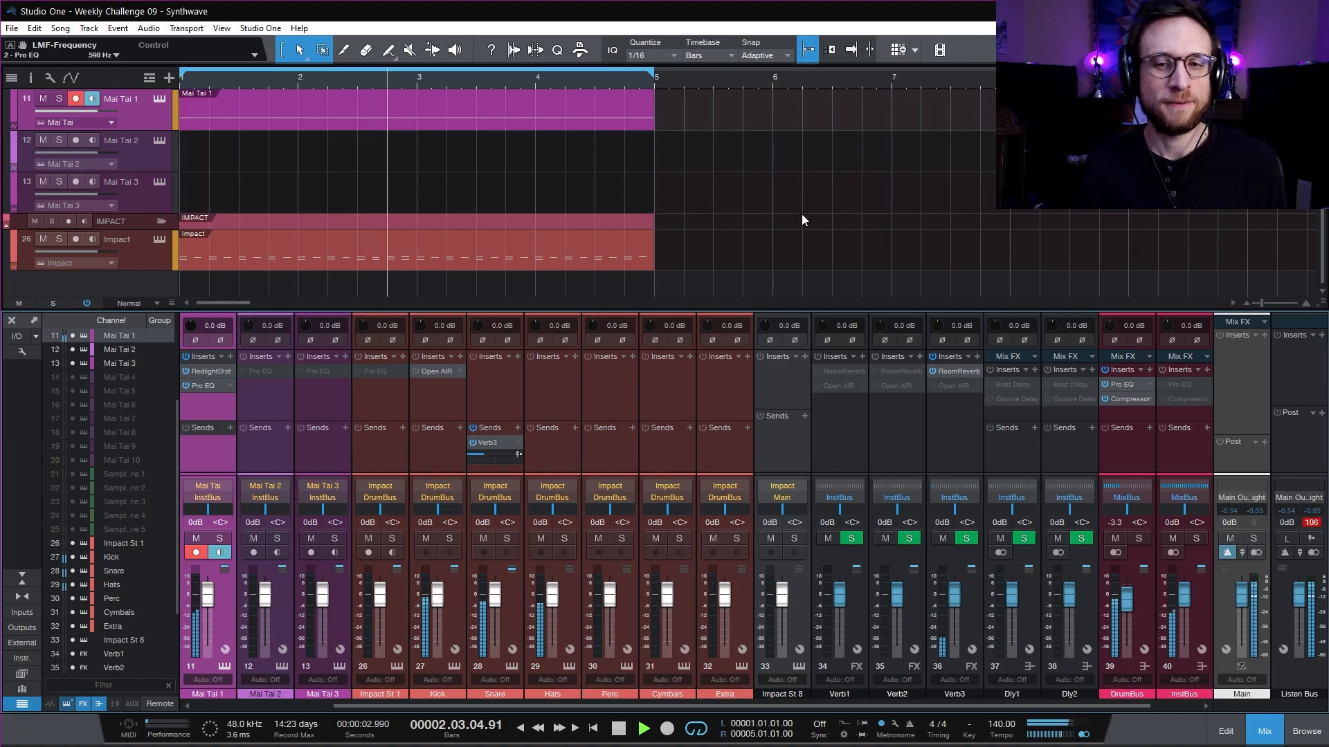
left_click(1181, 397)
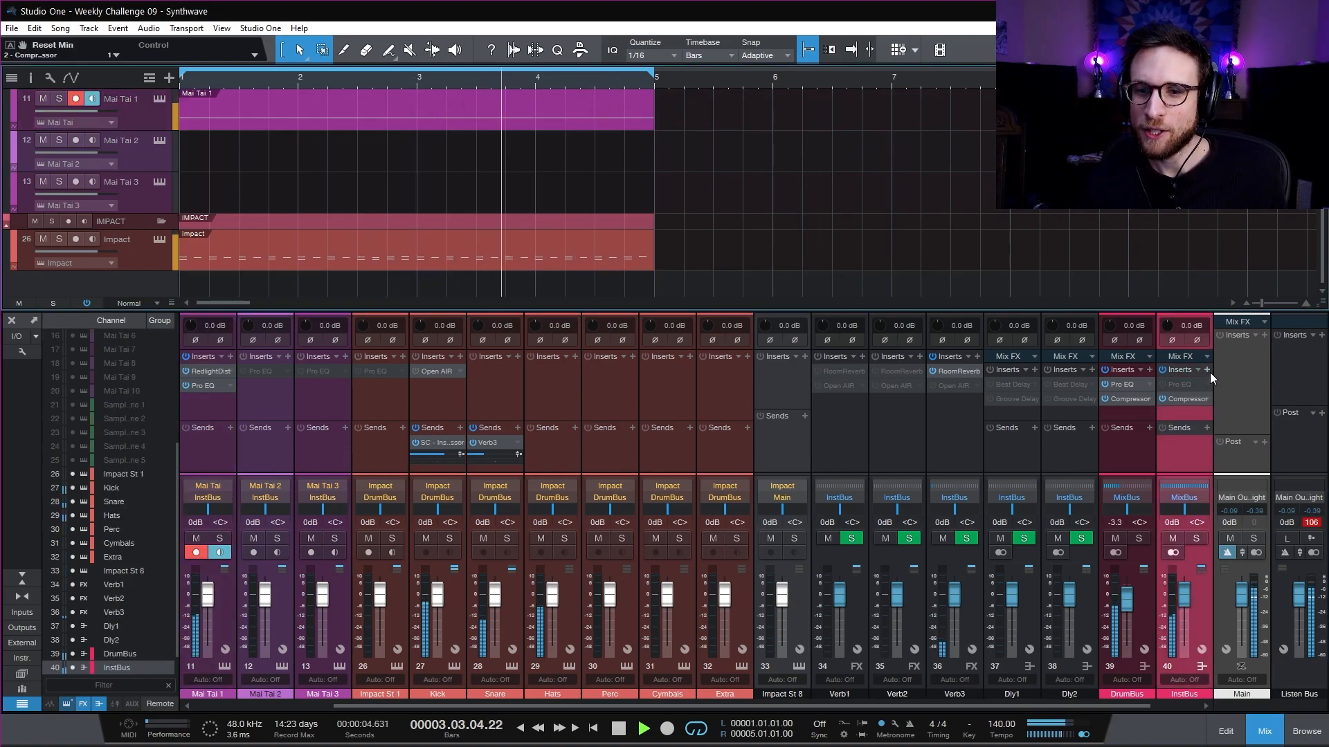
- Insert RedlightDist on the MixBus channel ahead of the Limiter
scroll(1010, 450, "right", 2)
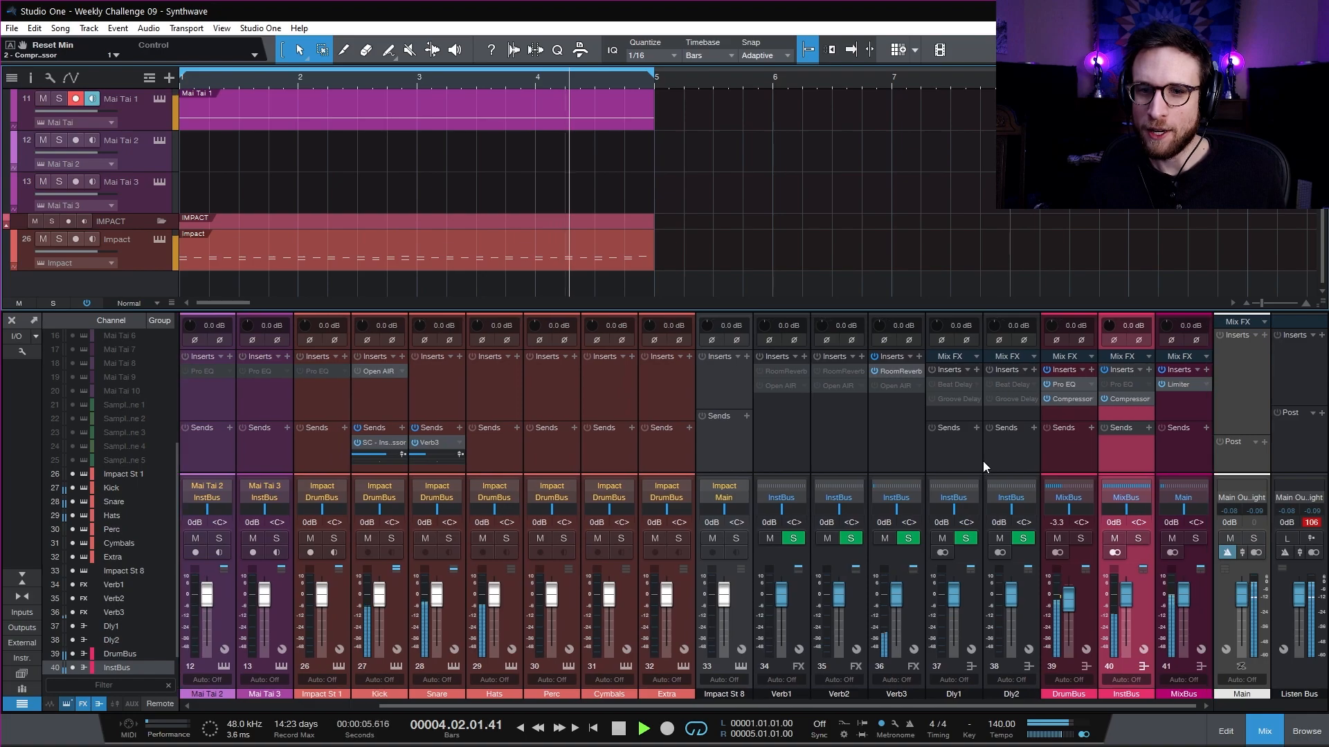
left_click(1206, 369)
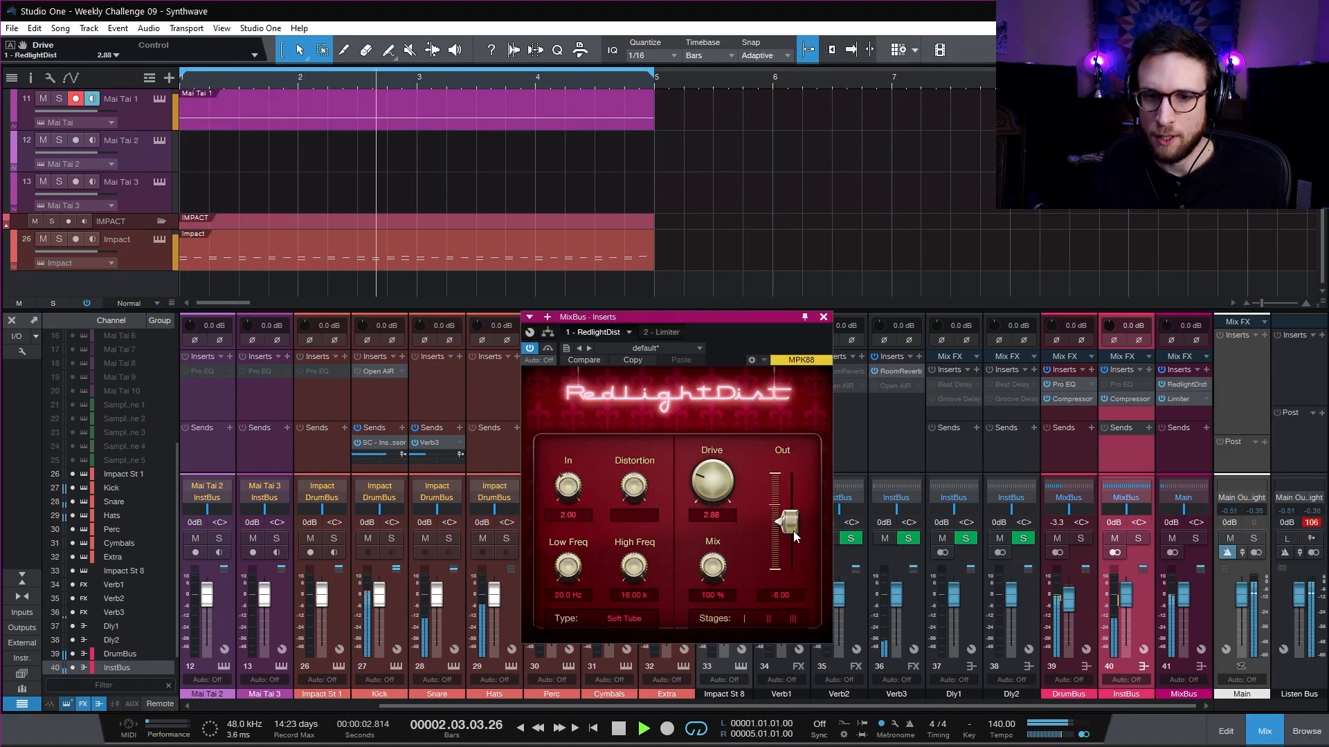
- Open the Limiter on the MixBus channel
left_click(1177, 400)
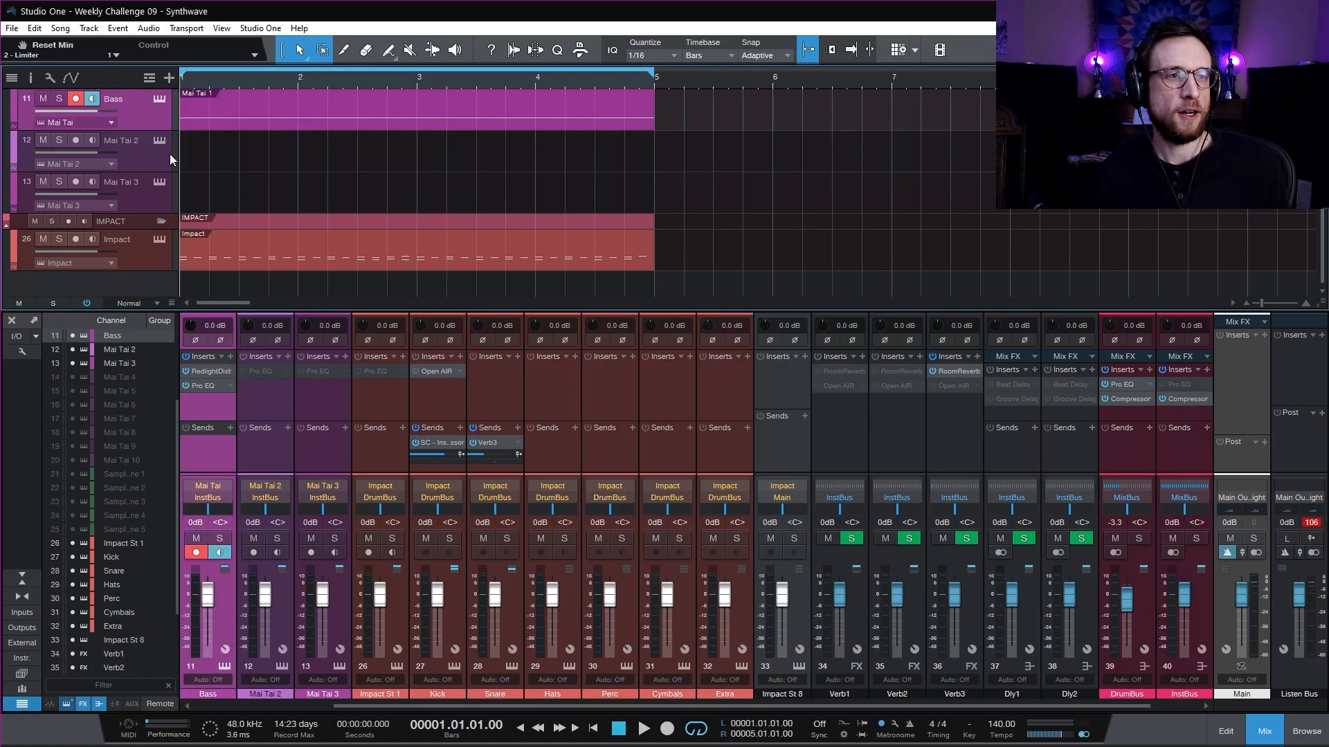
- Open the Mai Tai 2 synth and adjust the amount of ENV 2 modulation on its filter cutoff
left_click(158, 145)
left_click(158, 145)
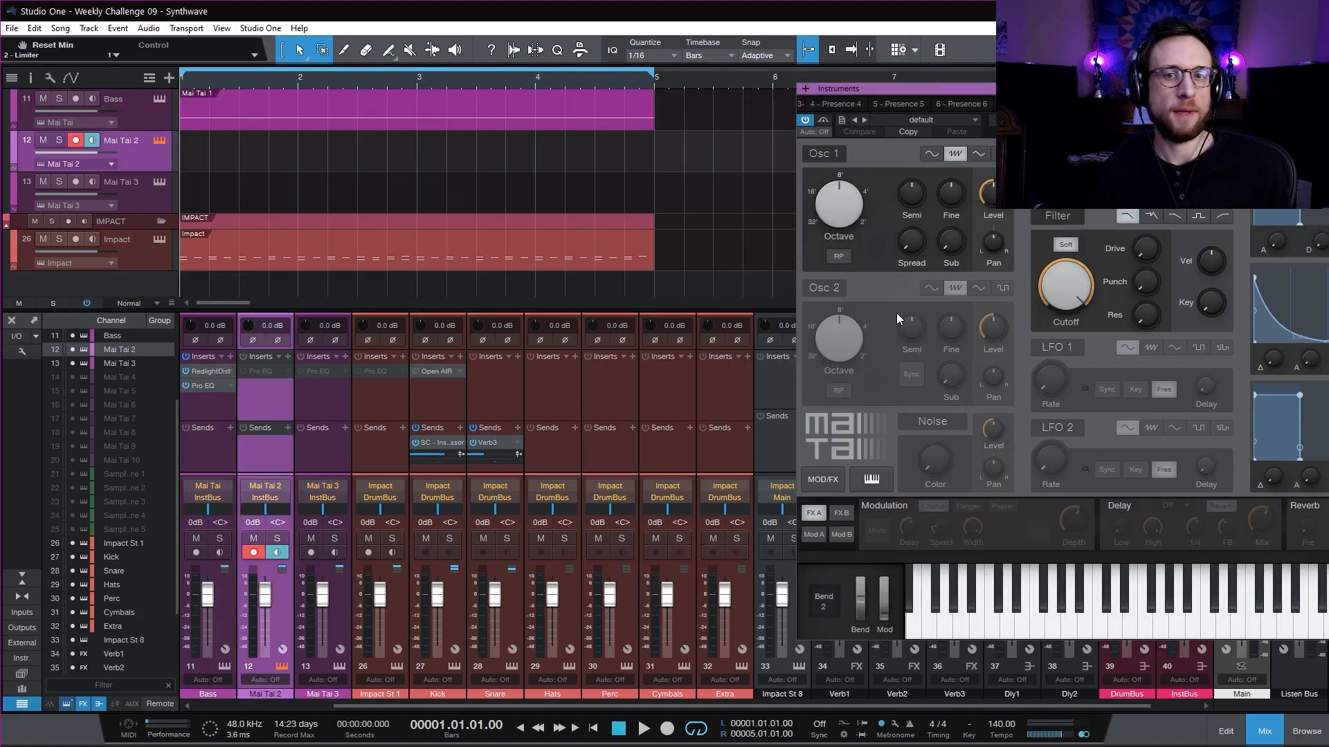
left_click_drag(1135, 121, 867, 77)
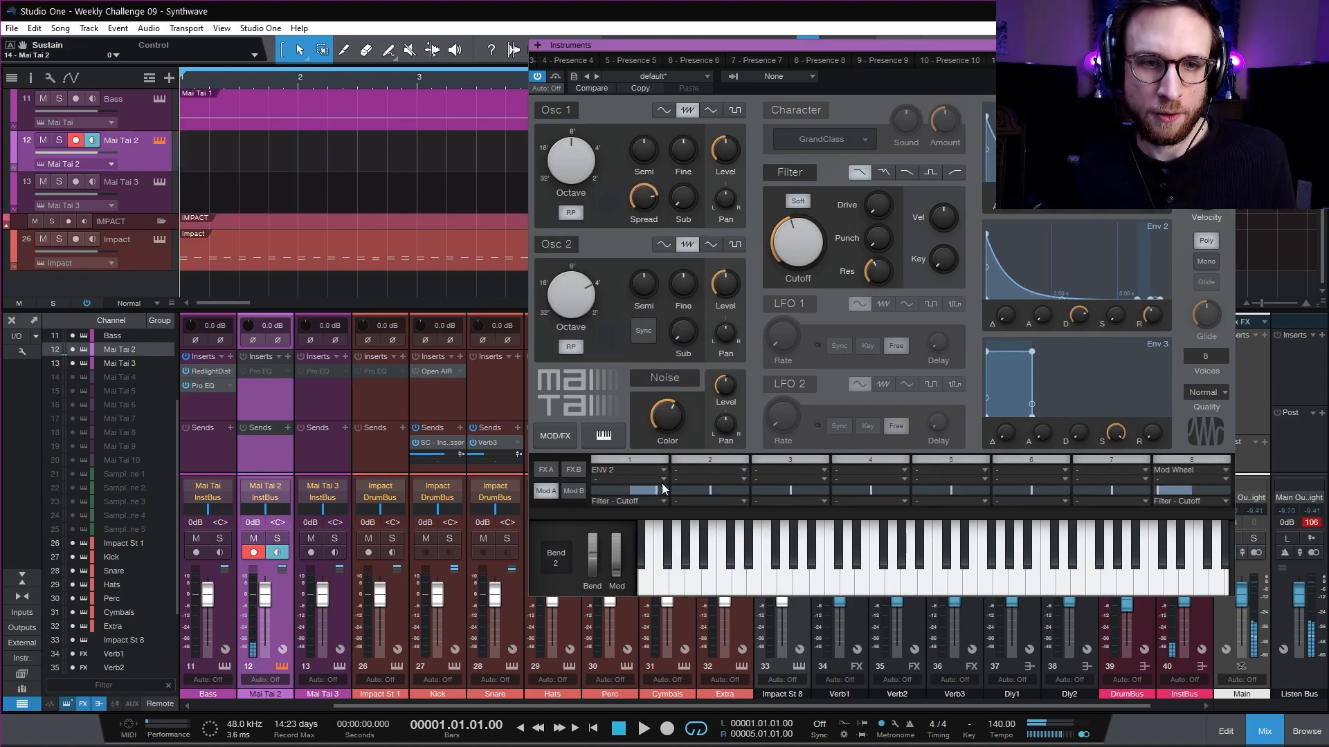
left_click_drag(663, 489, 669, 492)
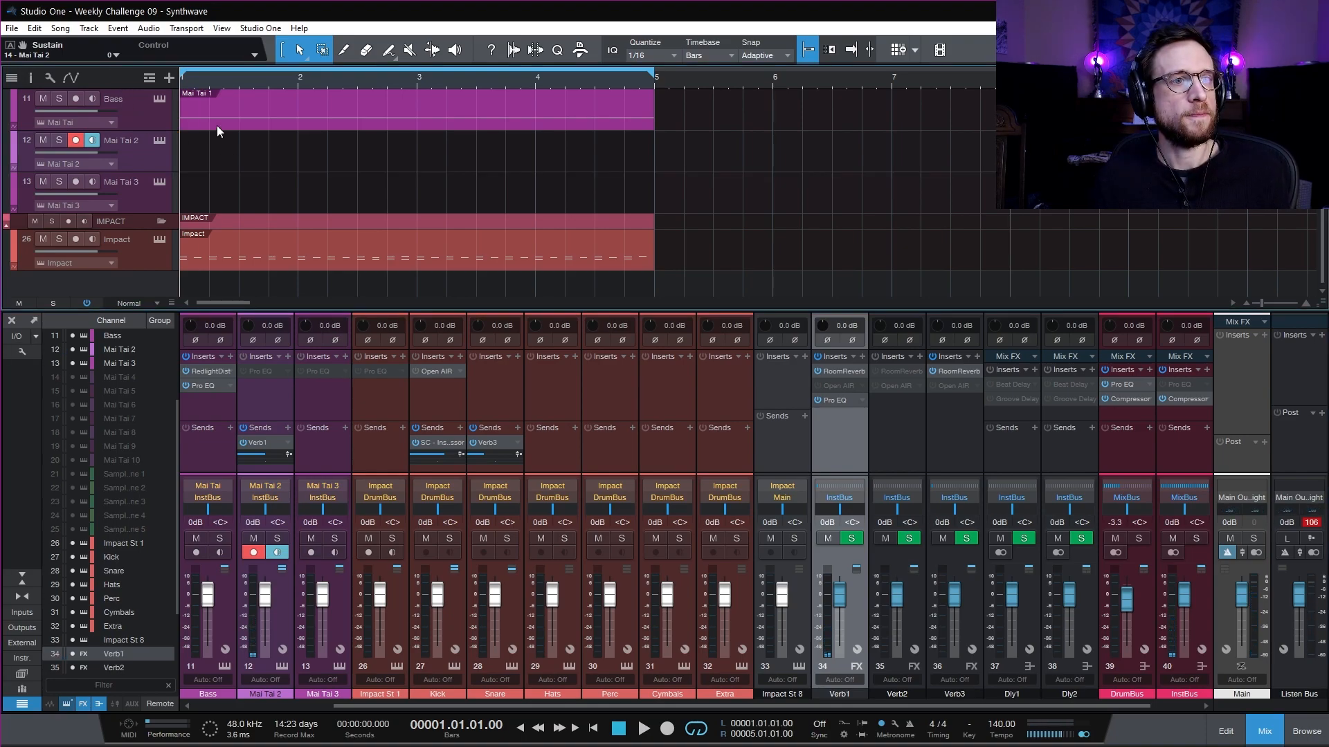
- Open the Bass part for note editing and play it back briefly
double_click(262, 126)
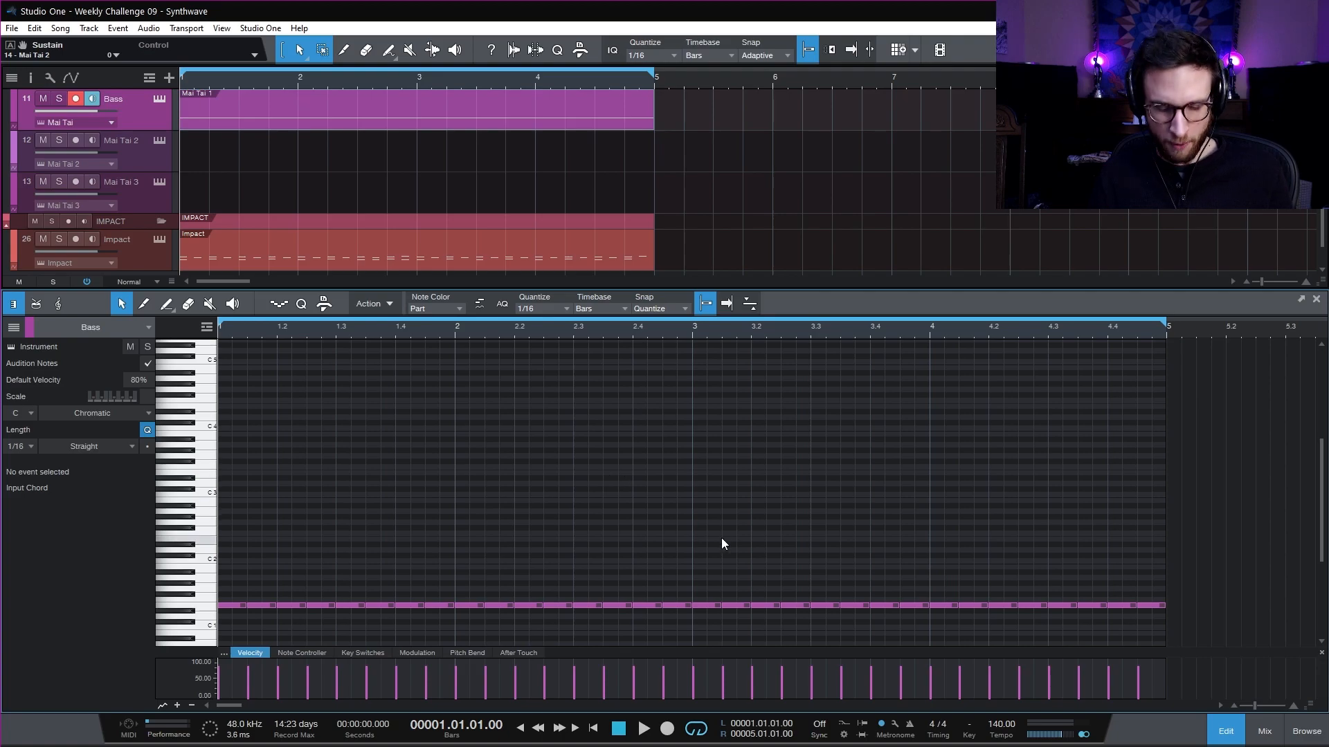
key("space")
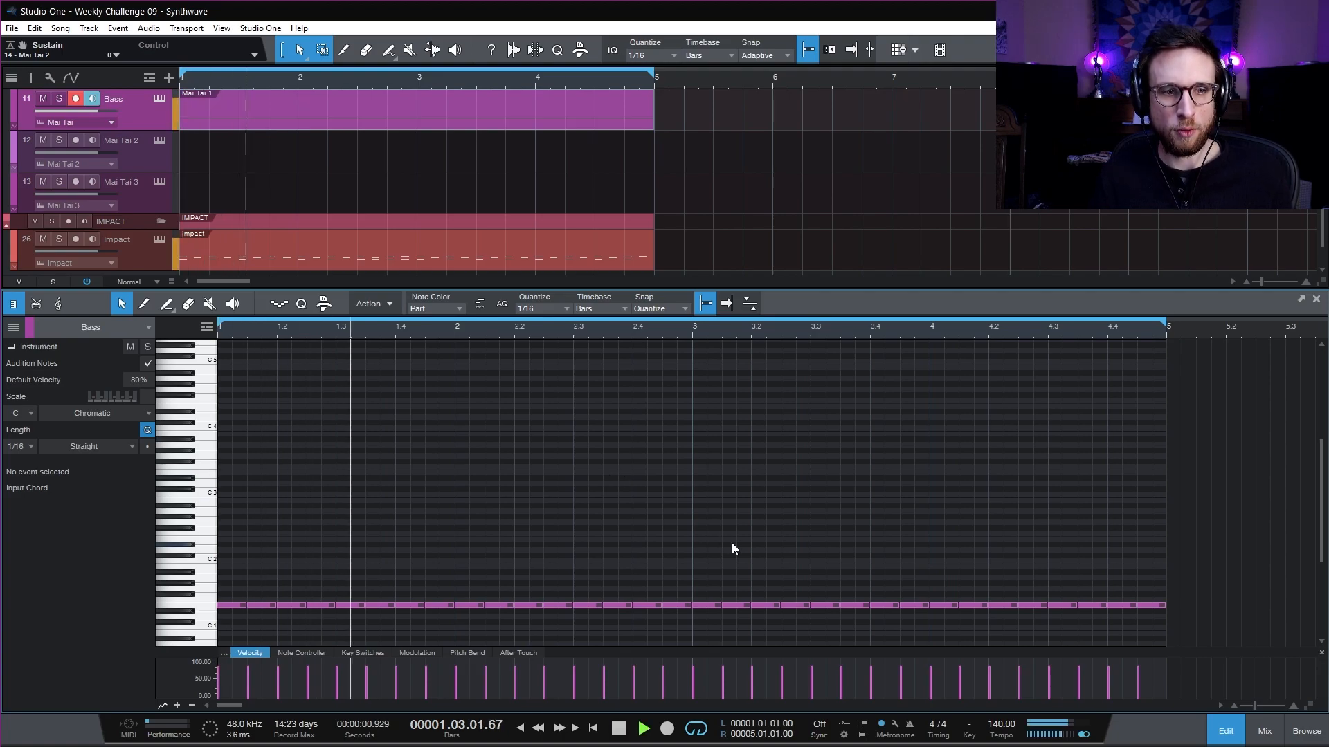
key("space")
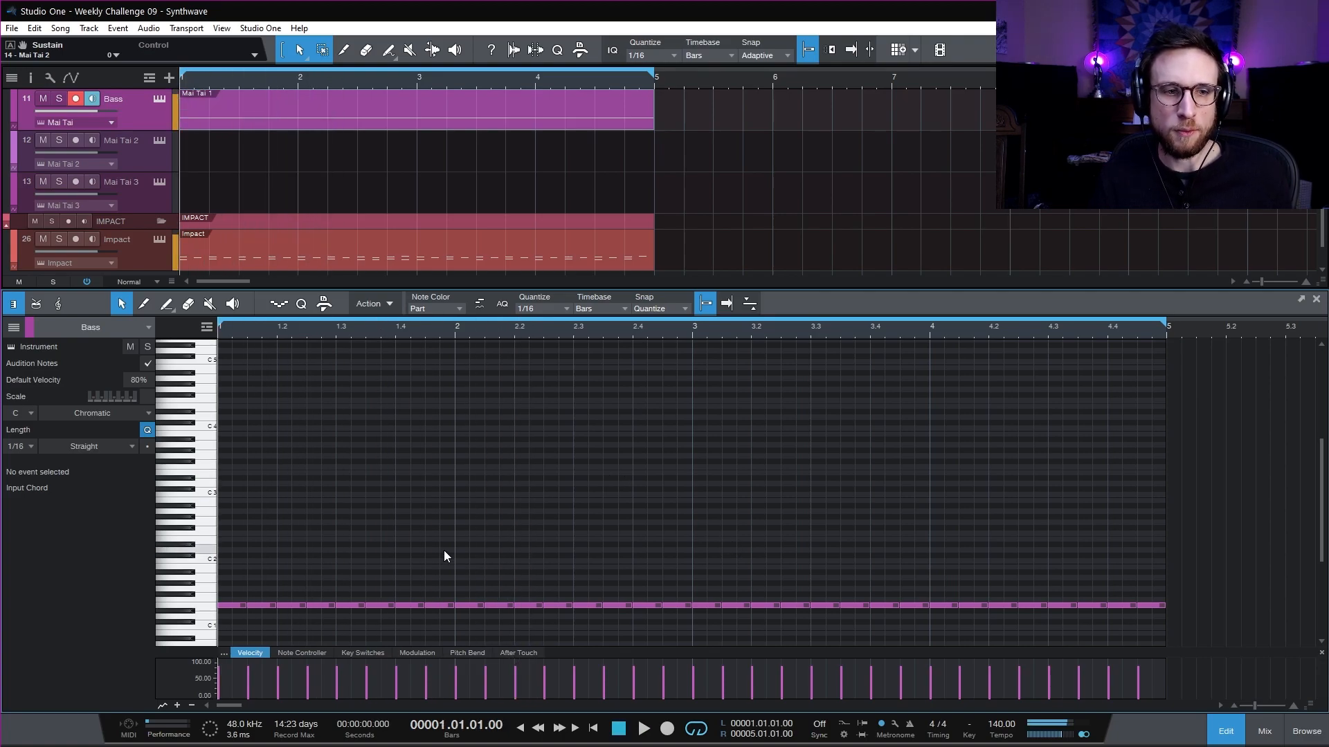
- Shorten the Bass note at bar 1 beat 4 to a sixteenth, and vary the line with a rise to E2 and a G1 in bar 3
left_click(419, 606)
left_click_drag(423, 606, 409, 610)
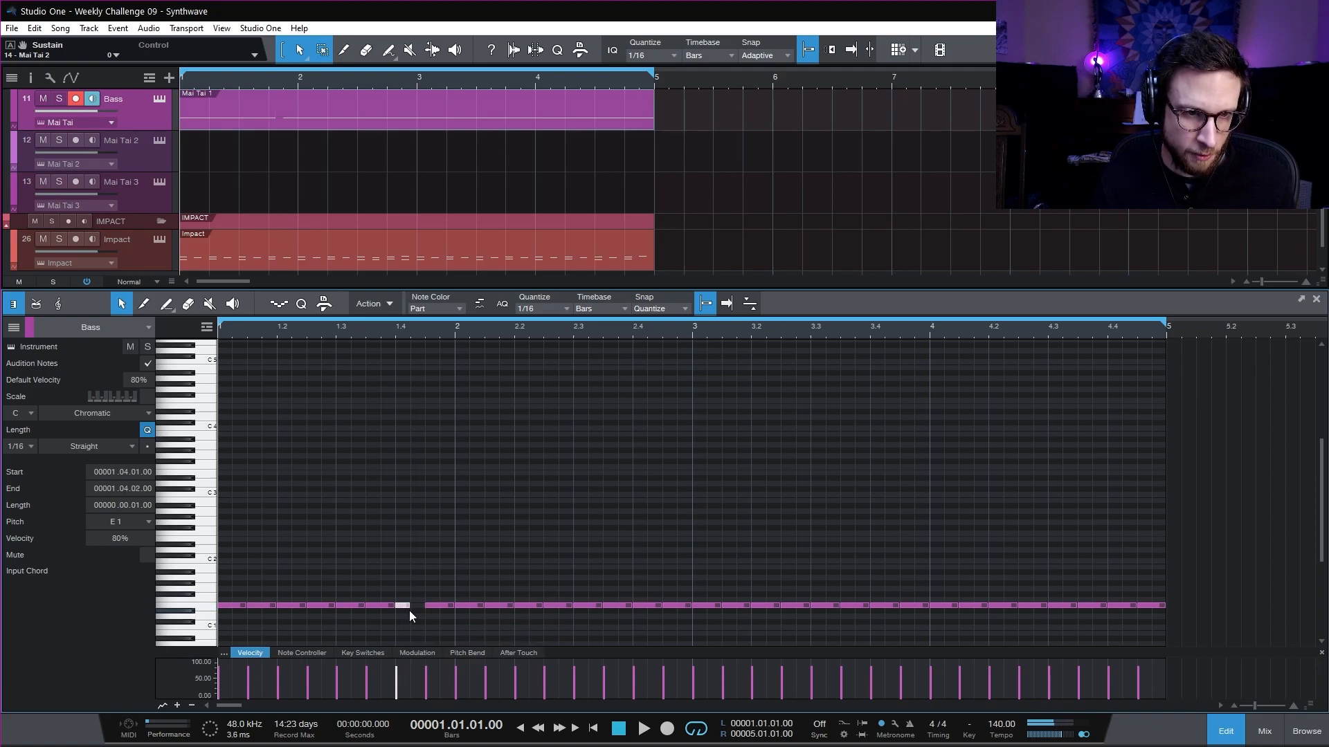
key("space")
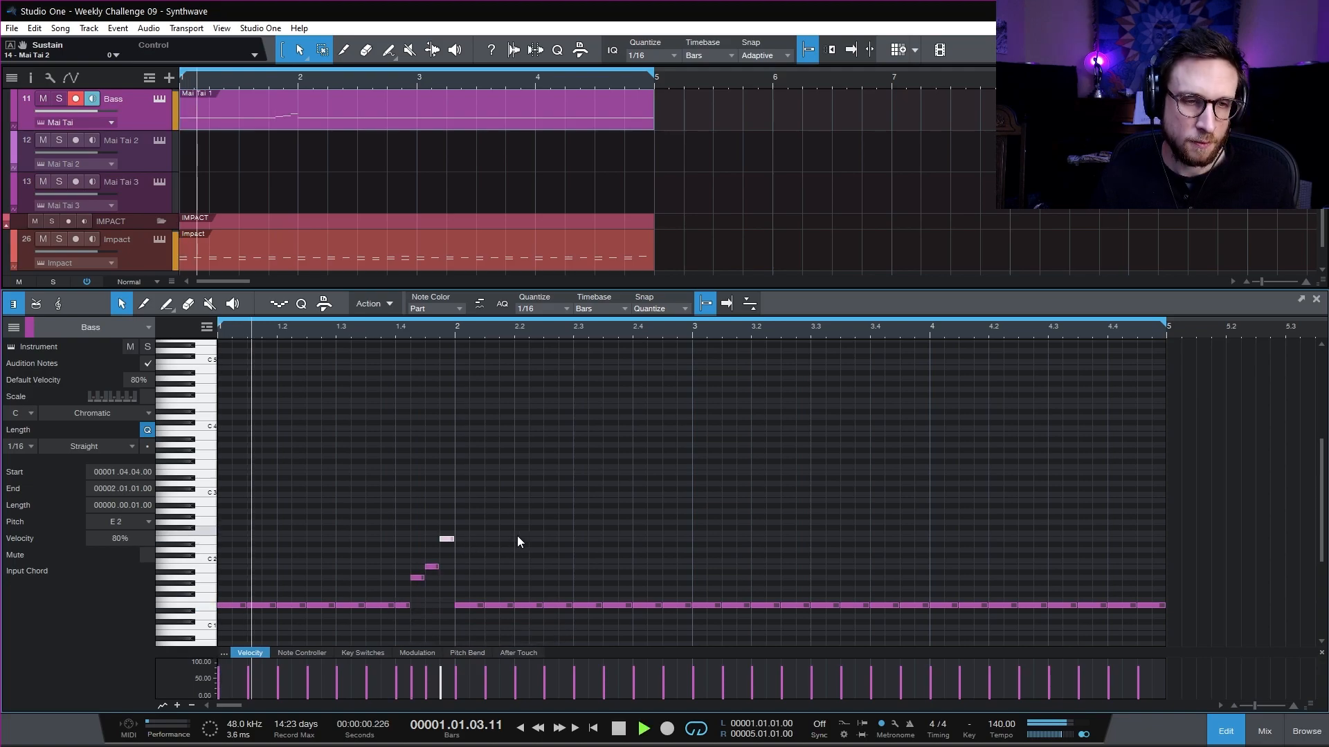
left_click(527, 536)
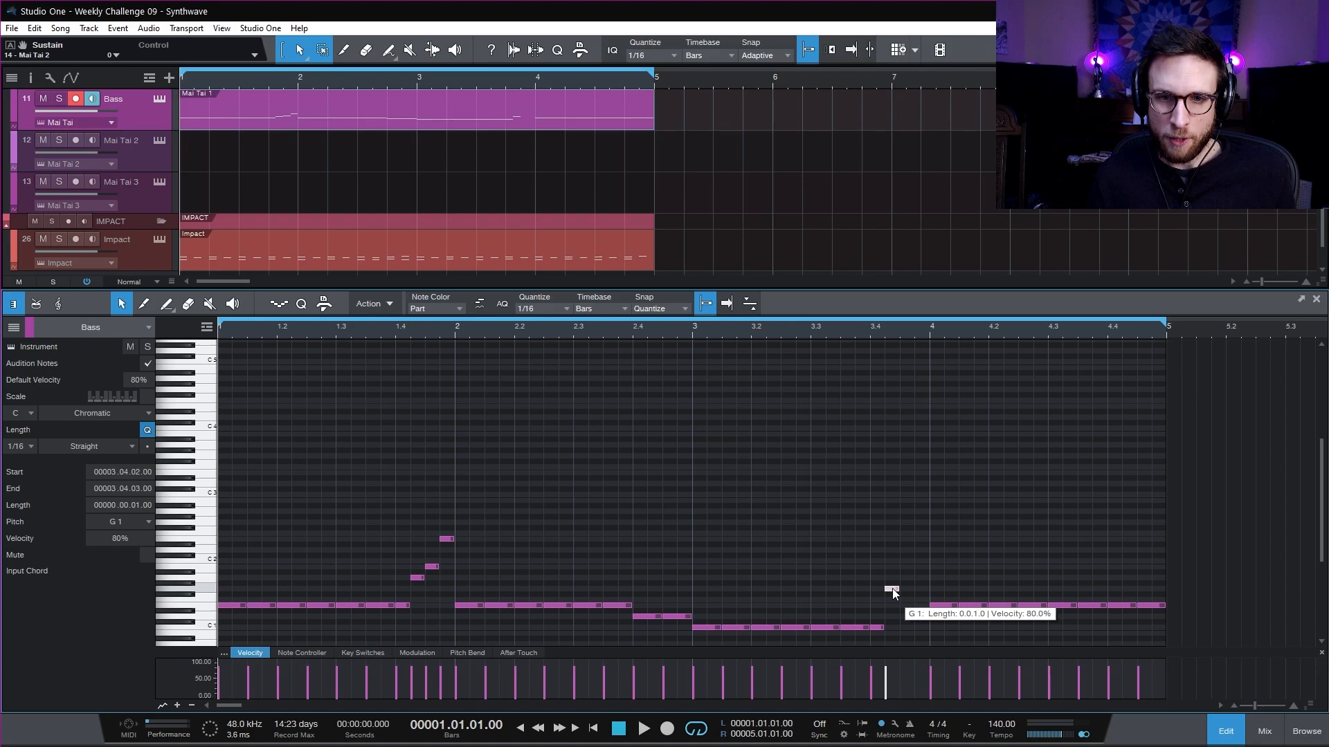
left_click(920, 541)
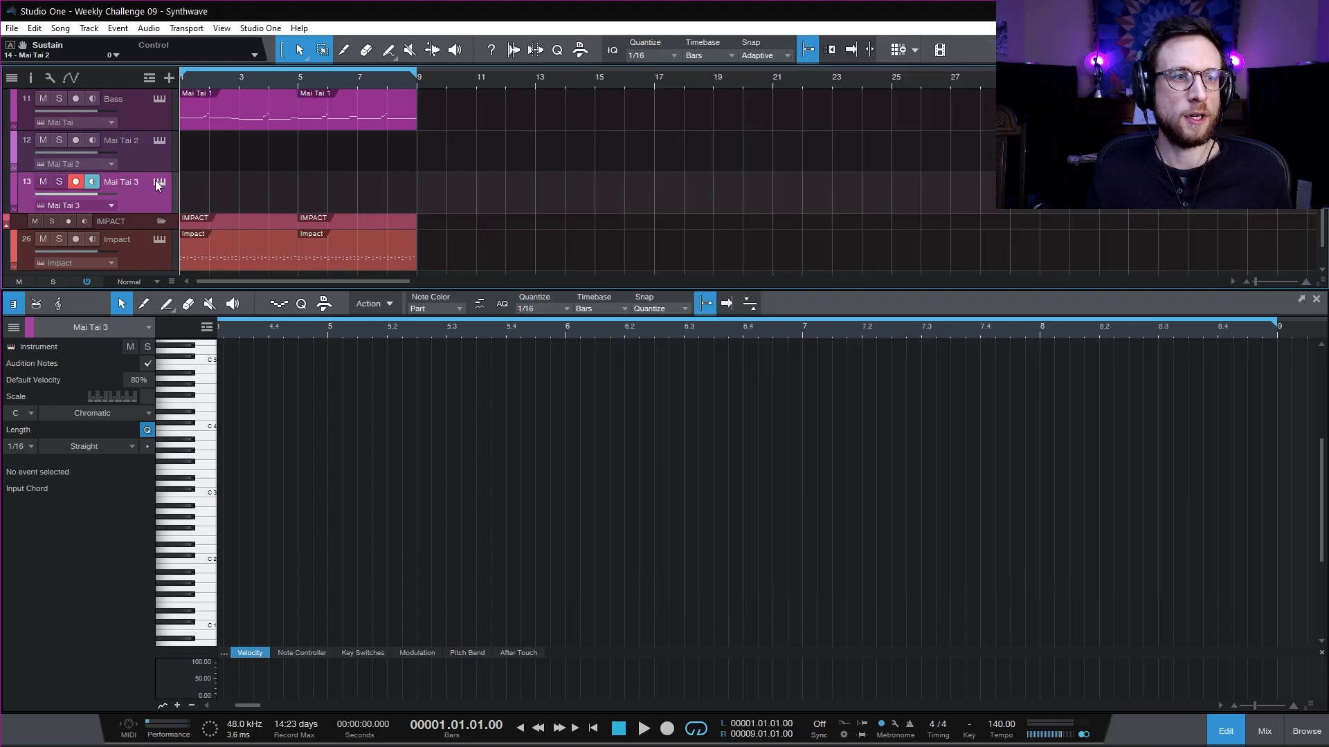
- Open the Mai Tai 3 synth and set Env 2's decay to about 163 ms
left_click(158, 182)
left_click_drag(1115, 198, 1079, 149)
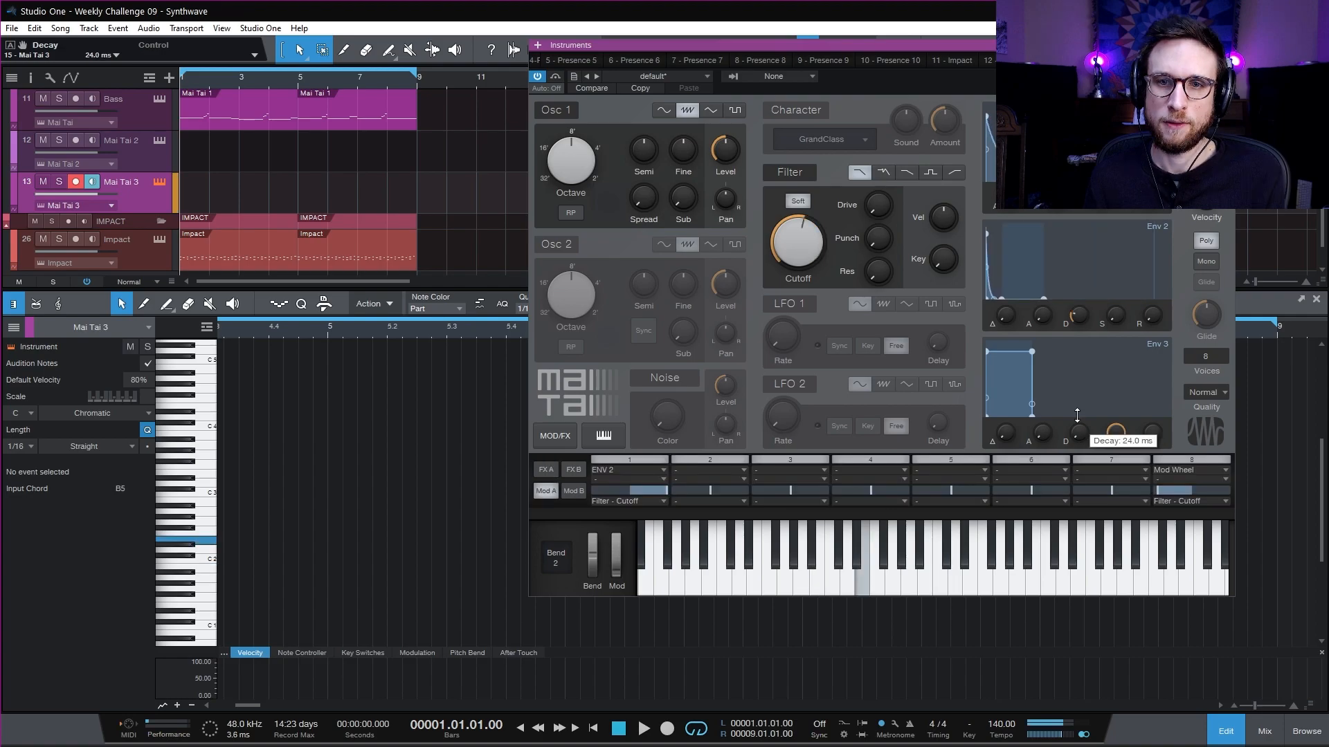
left_click_drag(1079, 418, 1079, 402)
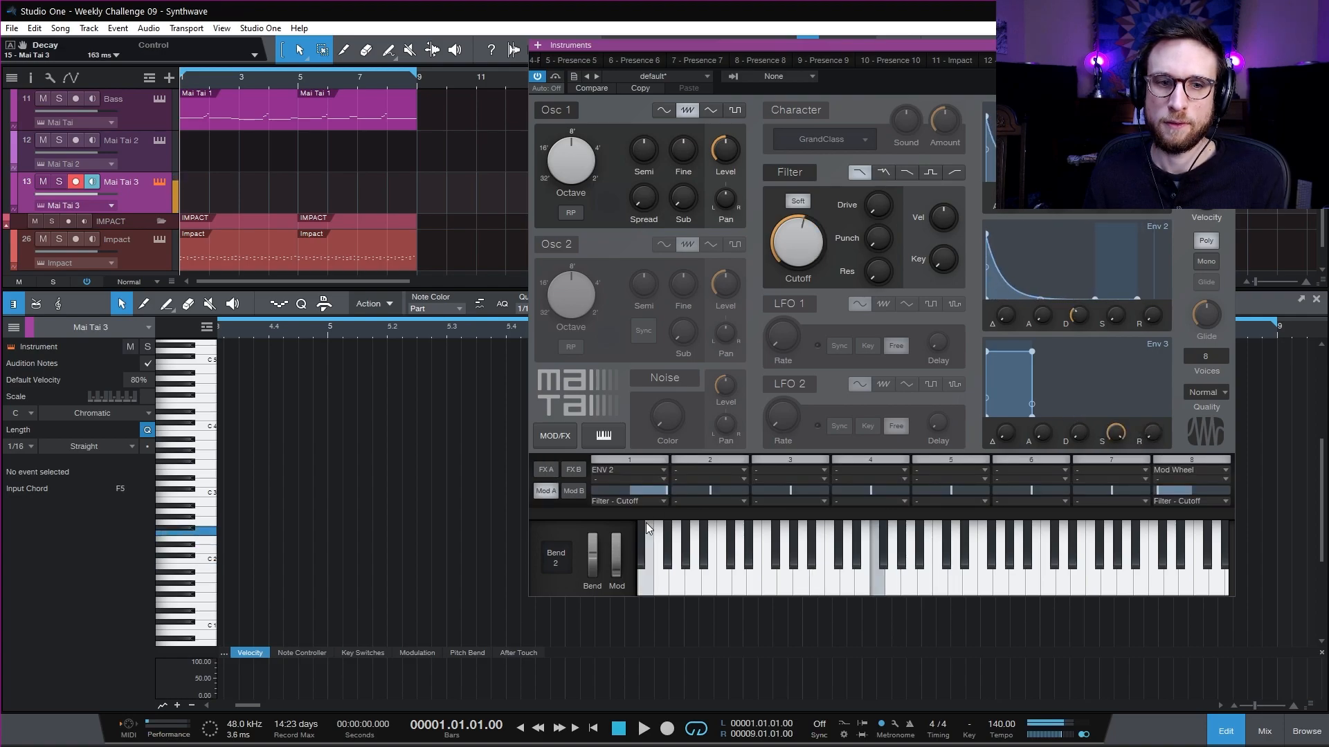
- Record an eight-bar melodic part on the Mai Tai 3 track and select all its notes
key("F3")
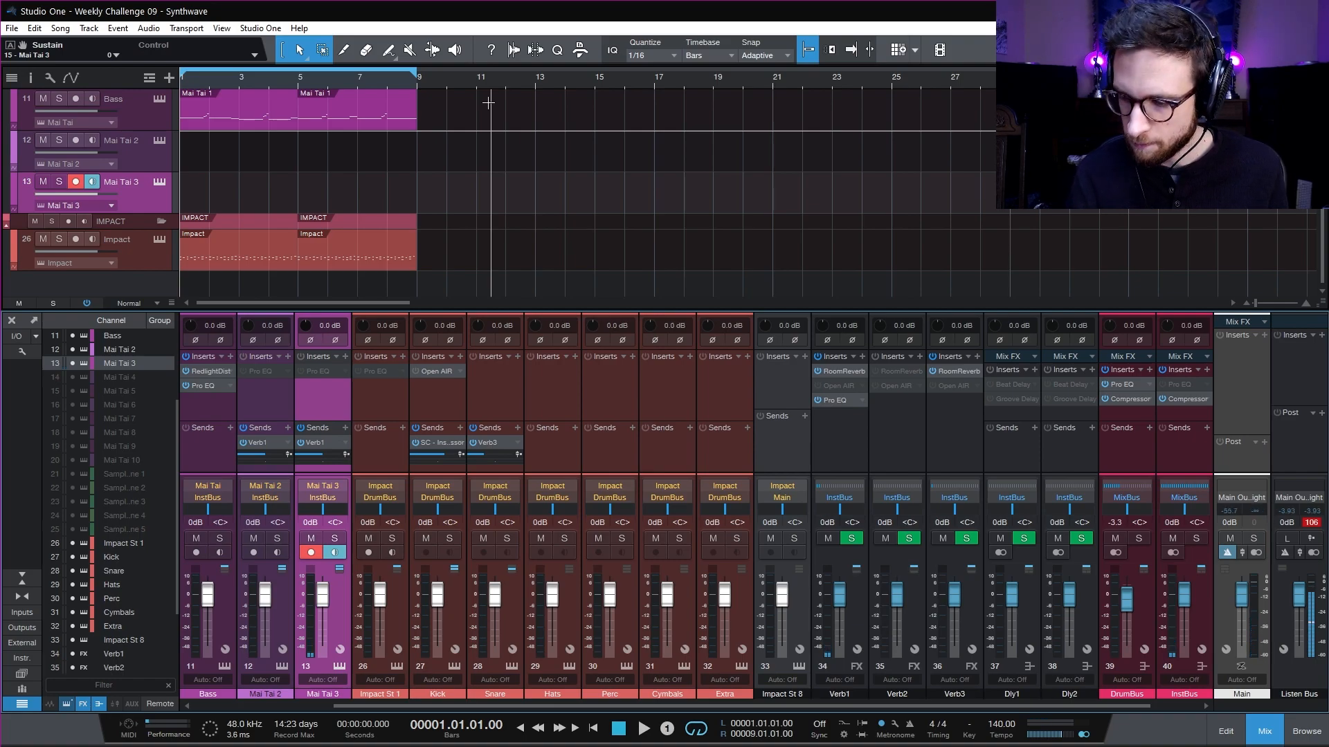
key("KP_Multiply")
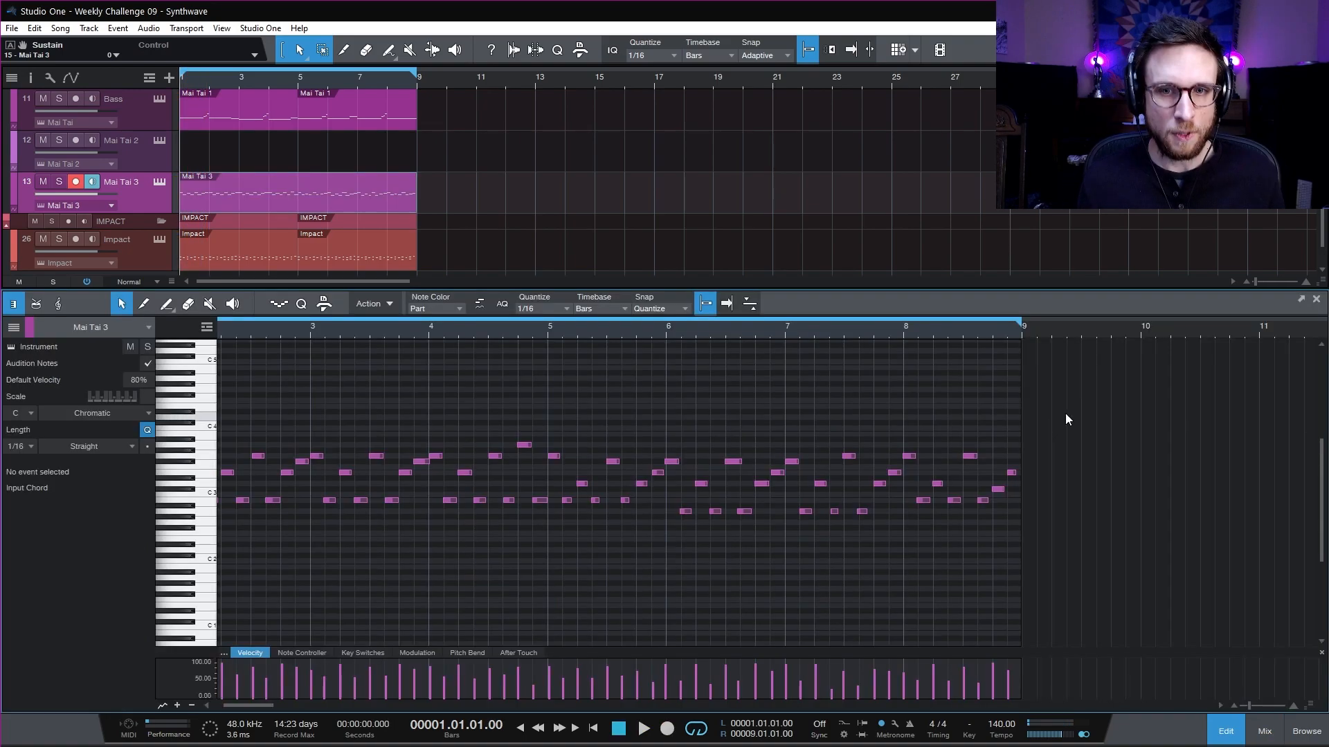
left_click_drag(1065, 413, 173, 573)
- Solo Mai Tai 3, play the loop, and set Env 1's decay to about 1.19 s
left_click(60, 182)
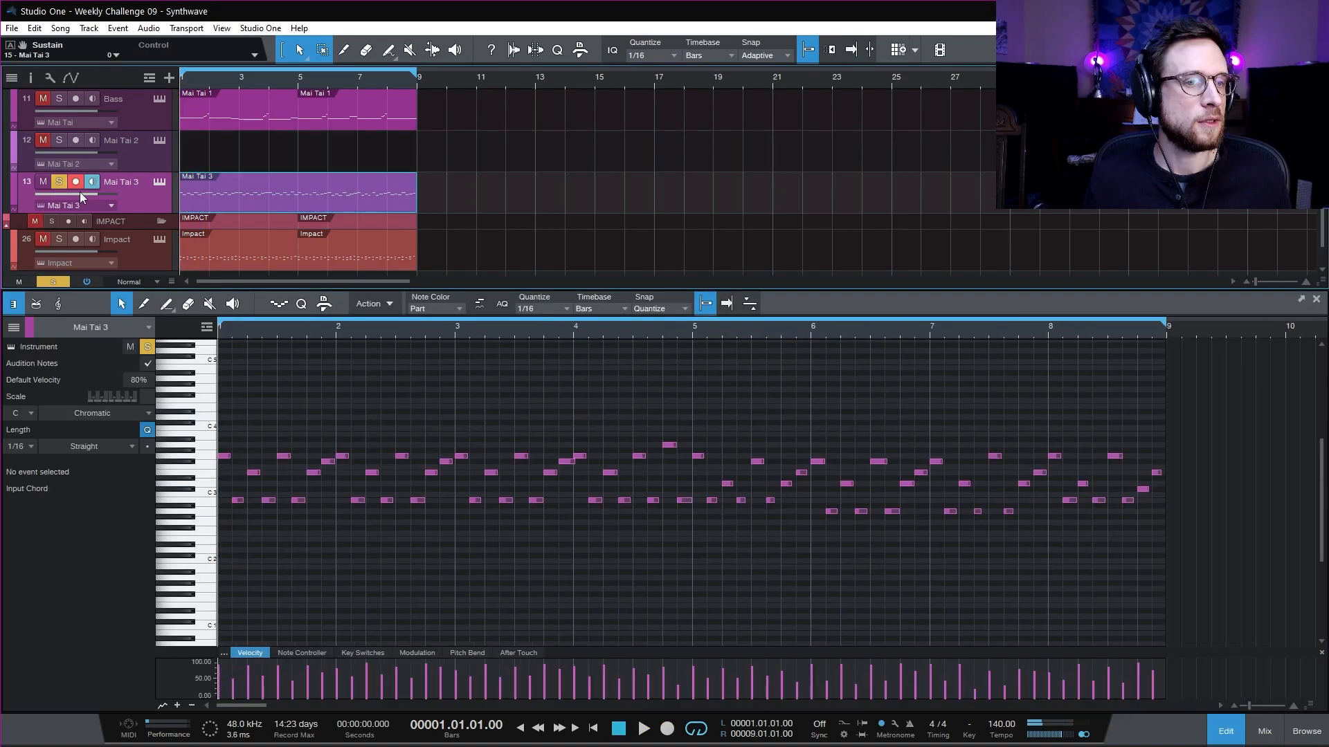
key("space")
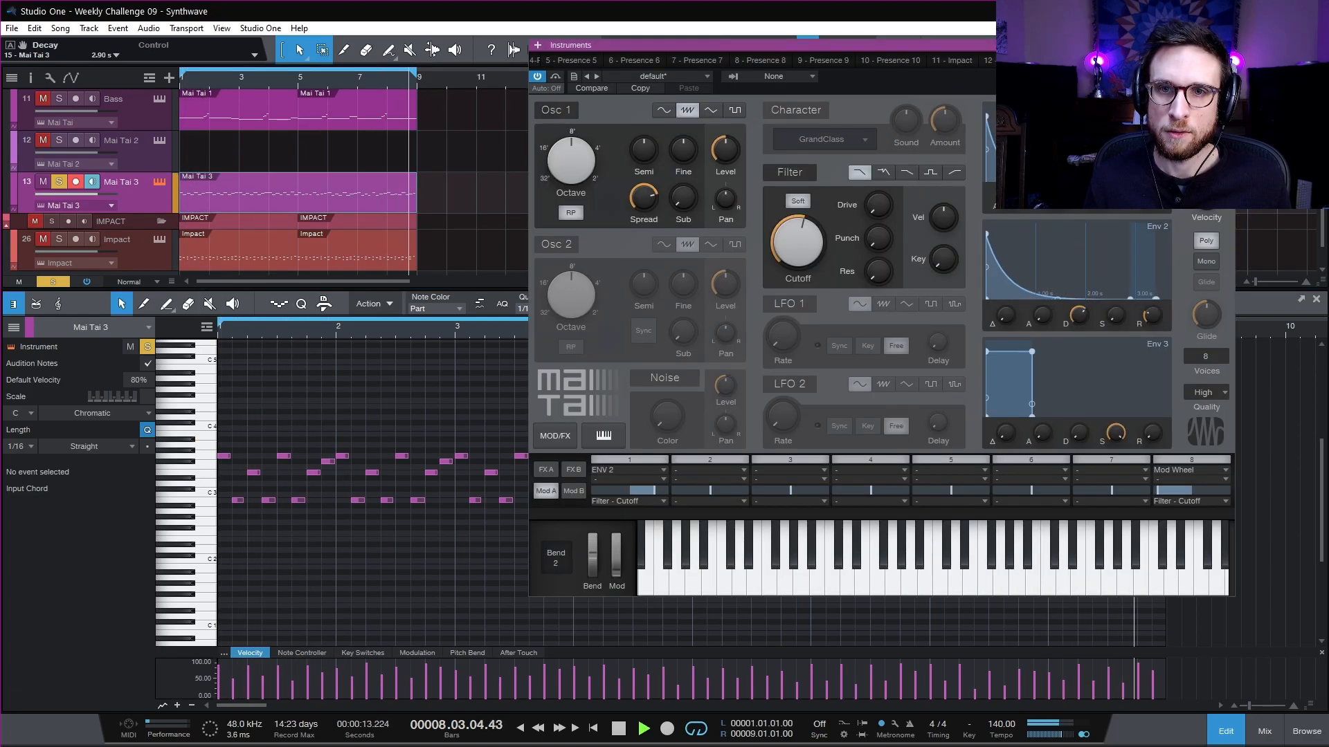
left_click_drag(1078, 197, 1079, 203)
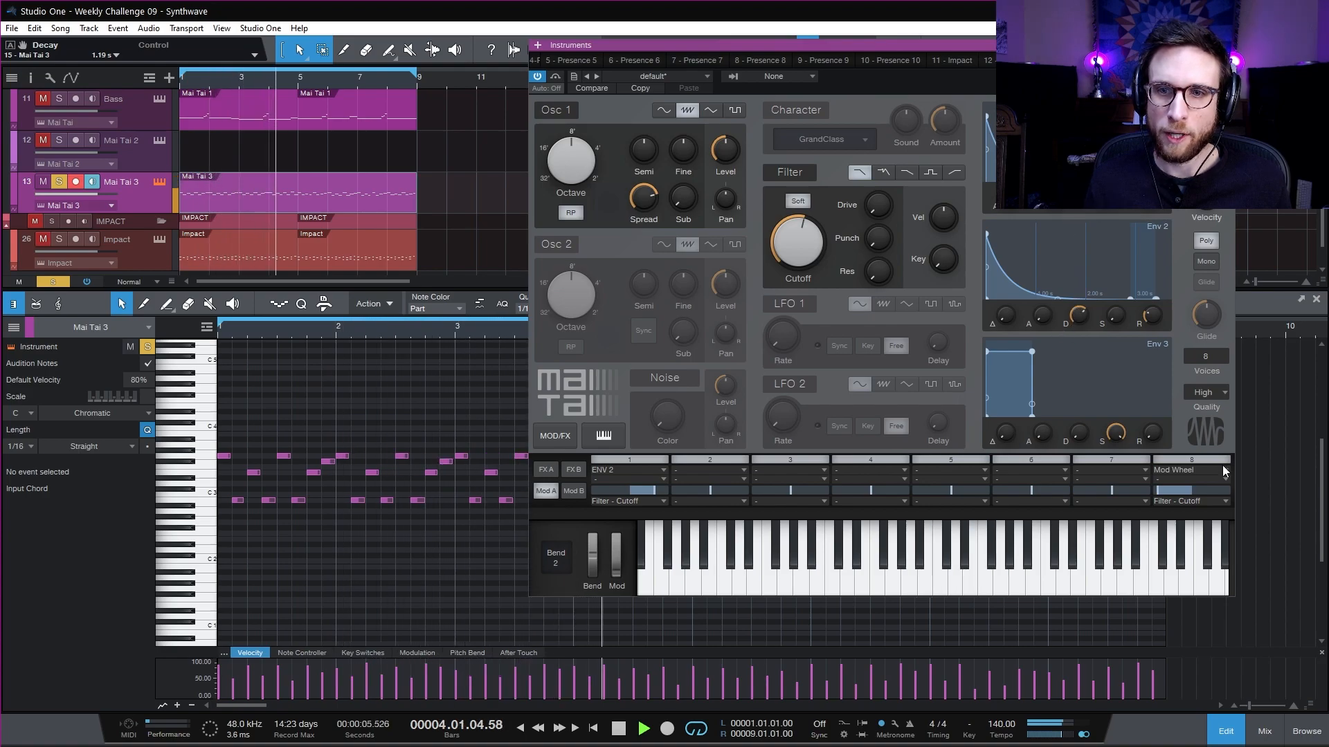
left_click(1215, 260)
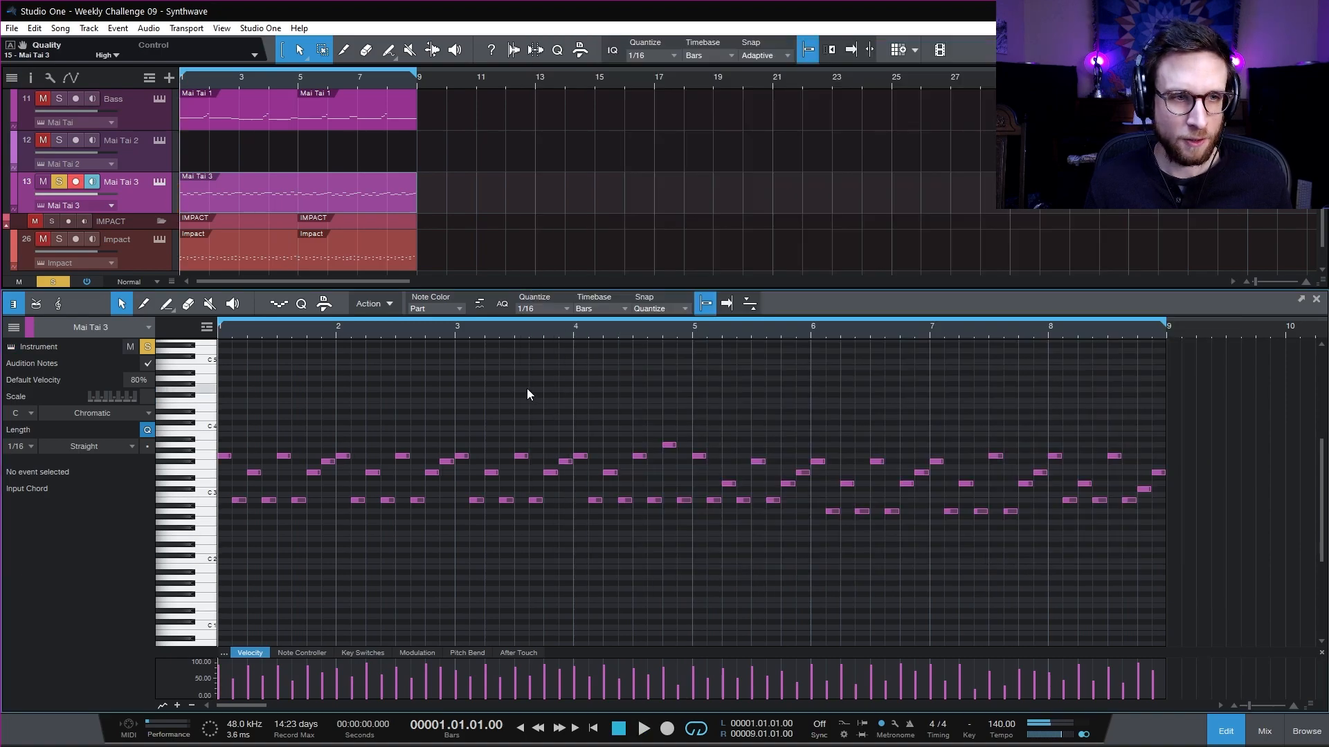
- Rearrange notes in the Mai Tai 3 melody, including an A3 at bar 8 beat 4, and play it back
left_click_drag(641, 456, 669, 458)
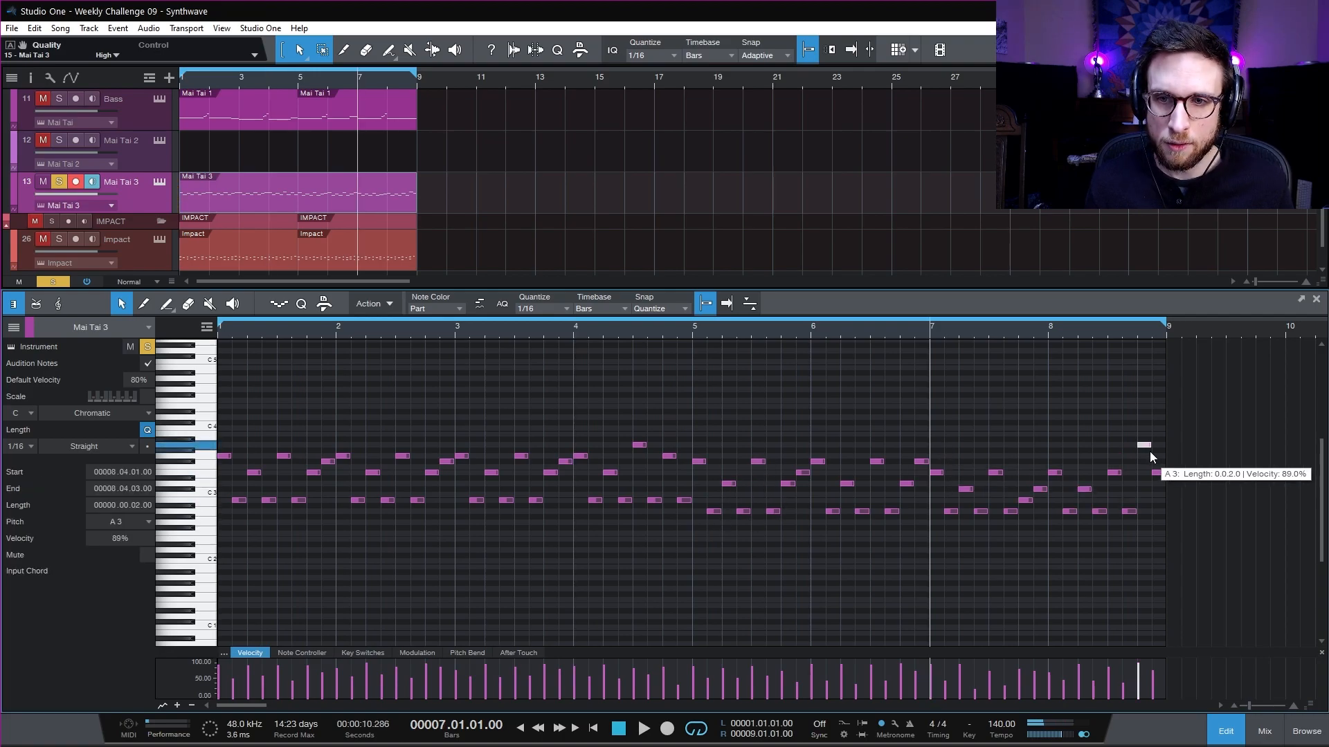
left_click(1157, 474)
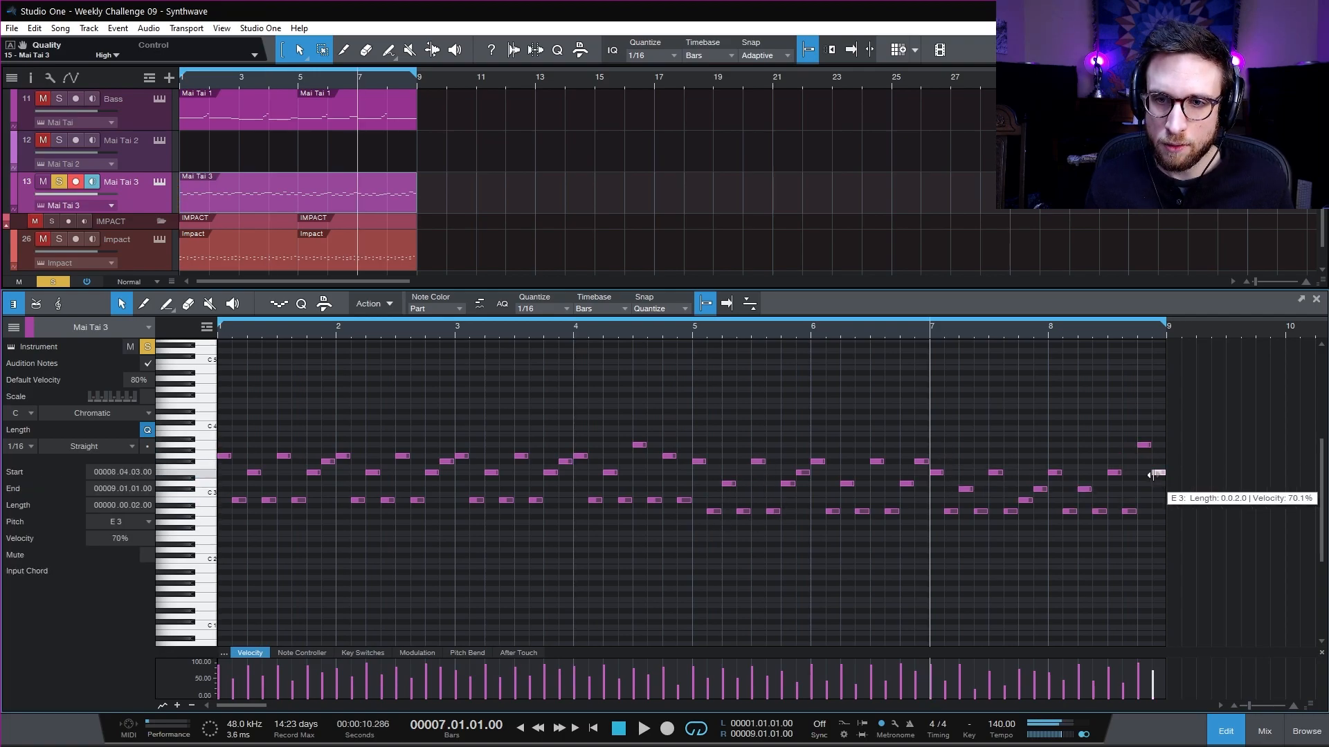
key("space")
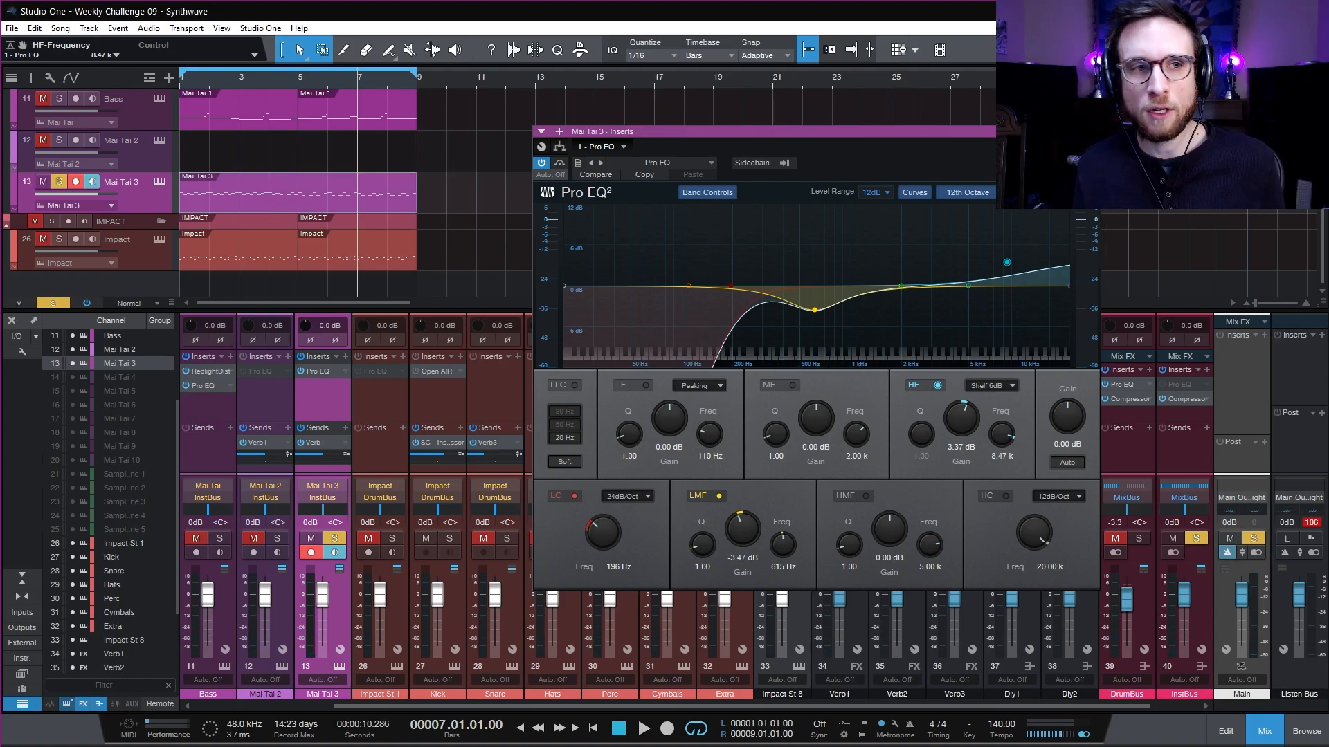
- Close Mai Tai 3's Pro EQ and clear all solos
left_click(1092, 131)
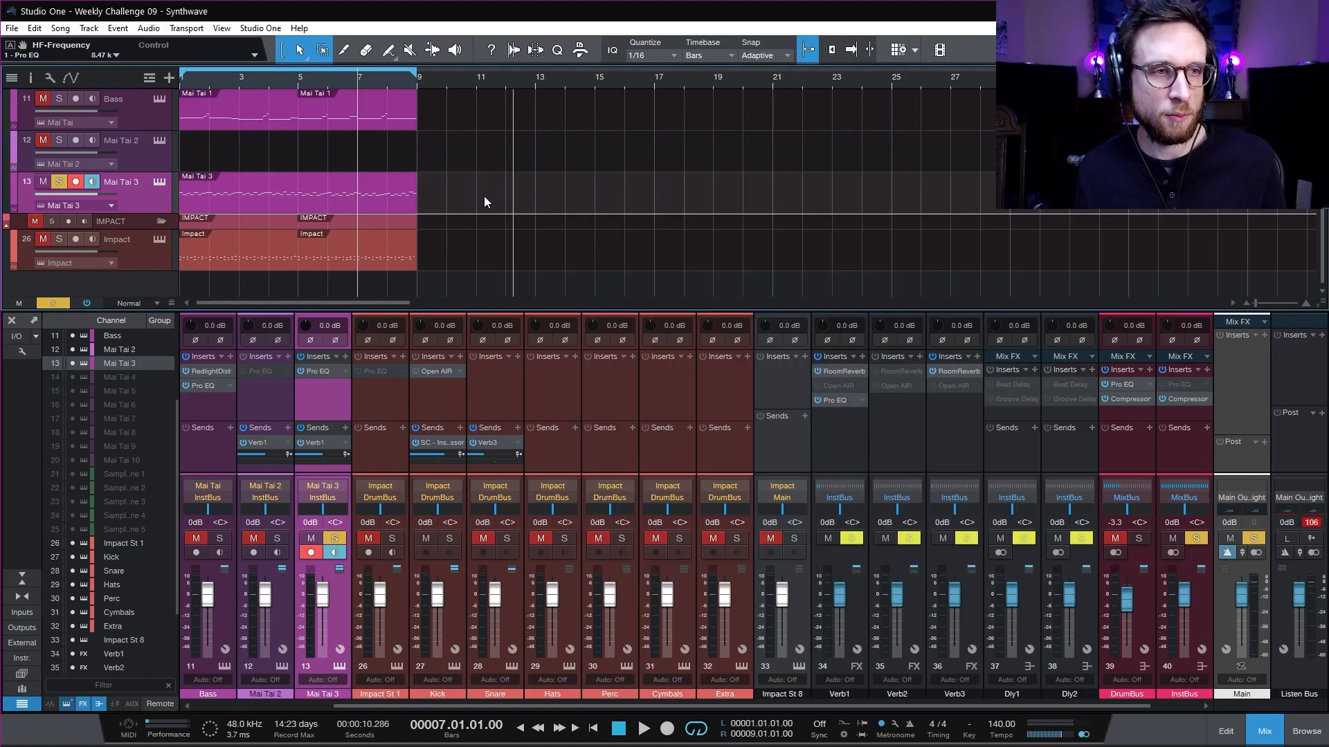
left_click(52, 303)
- Return to the song start, hide the mixer, and play back the full arrangement
scroll(548, 237, "up", 1)
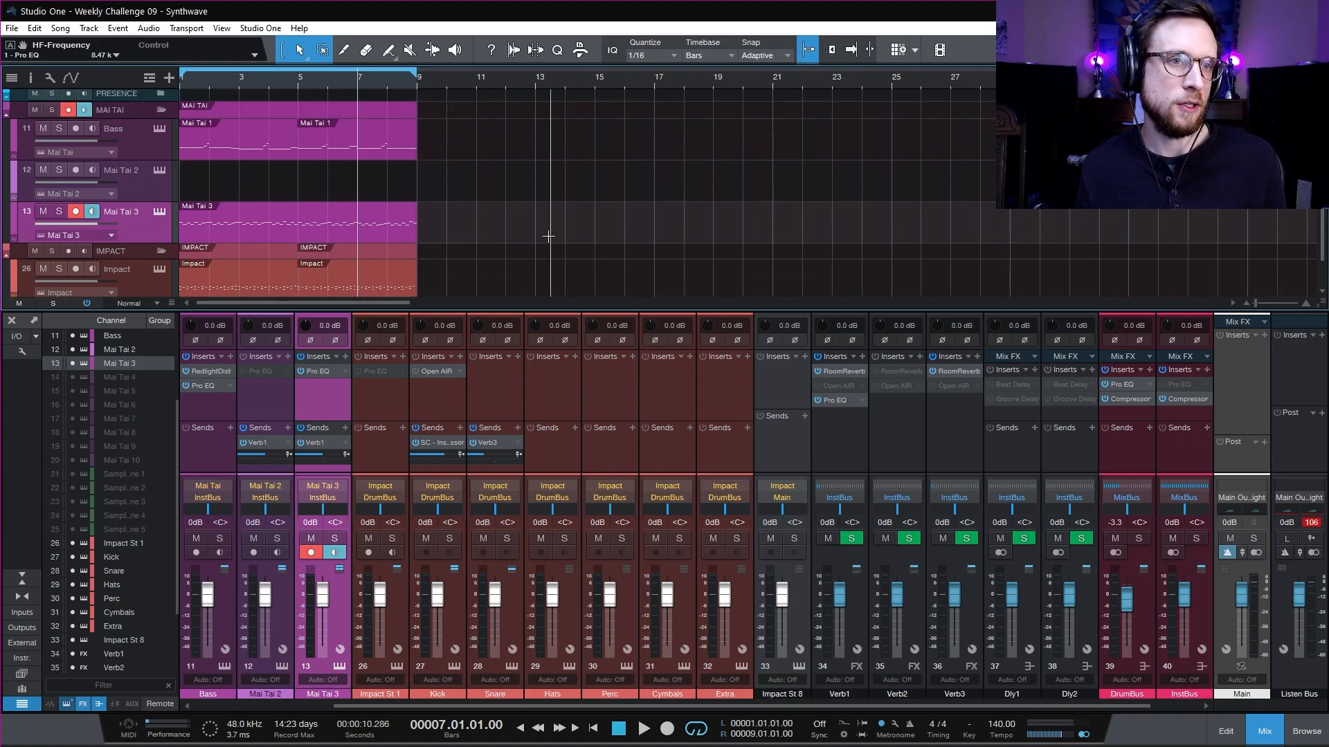
key("Home")
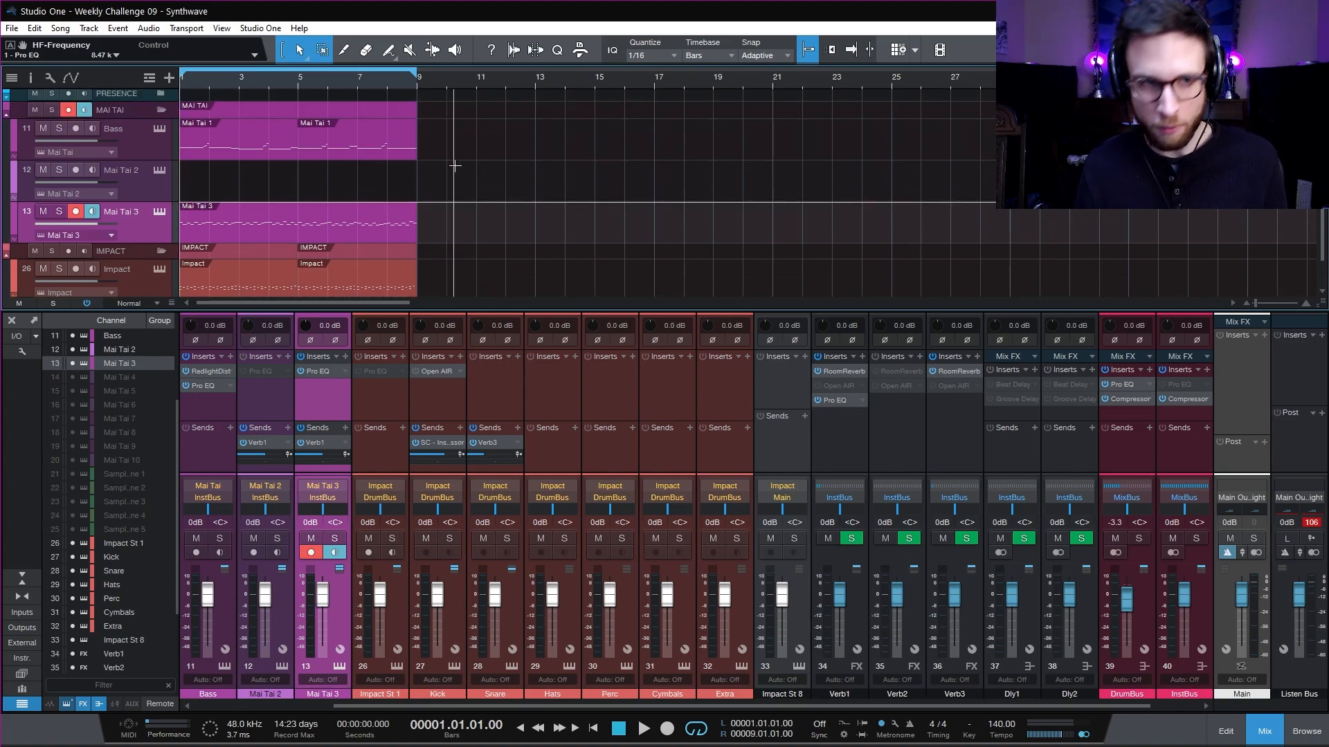
scroll(455, 166, "down", 1)
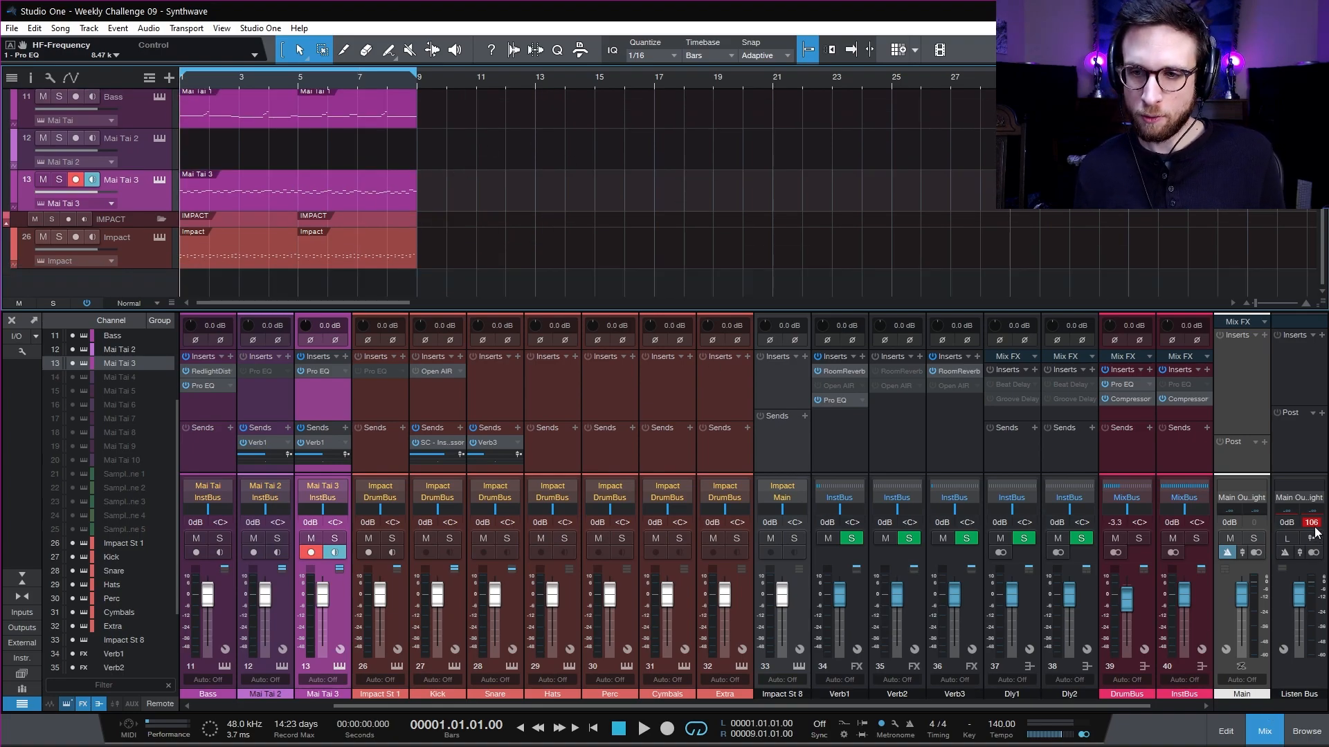
key("F3")
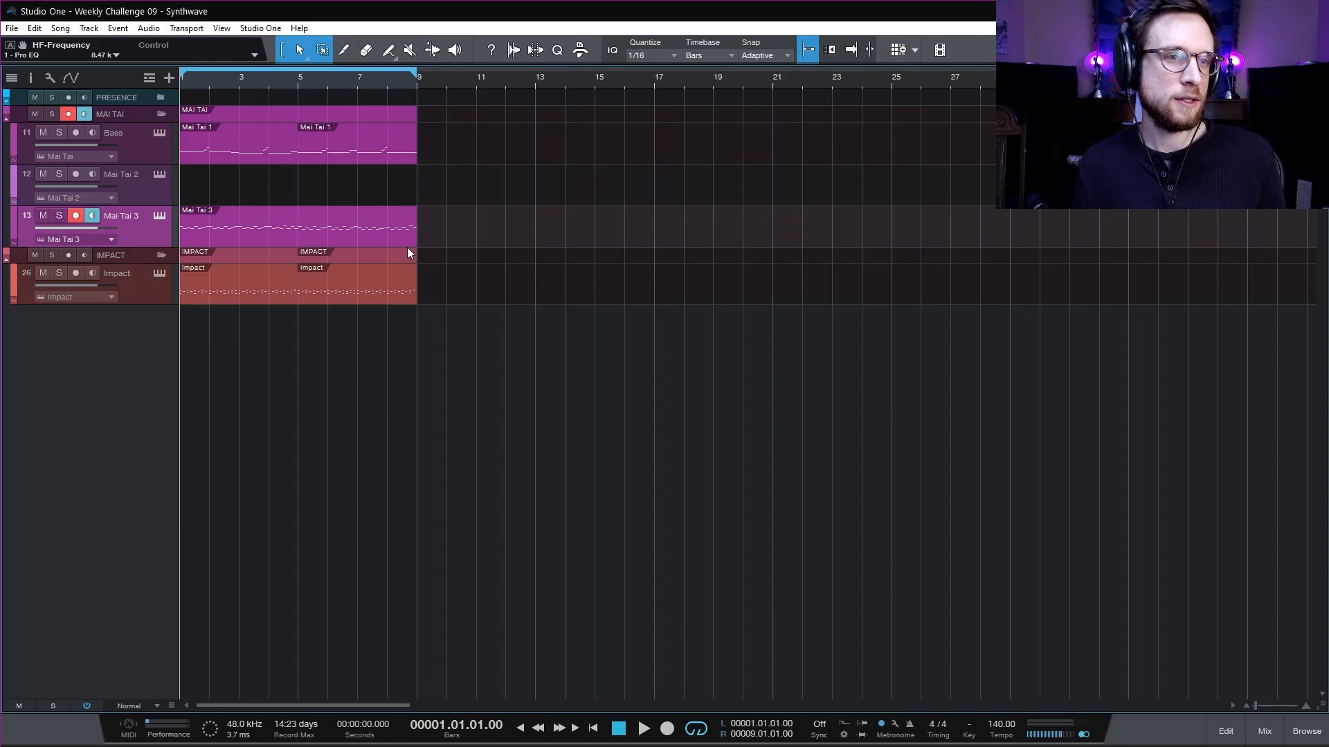
key("space")
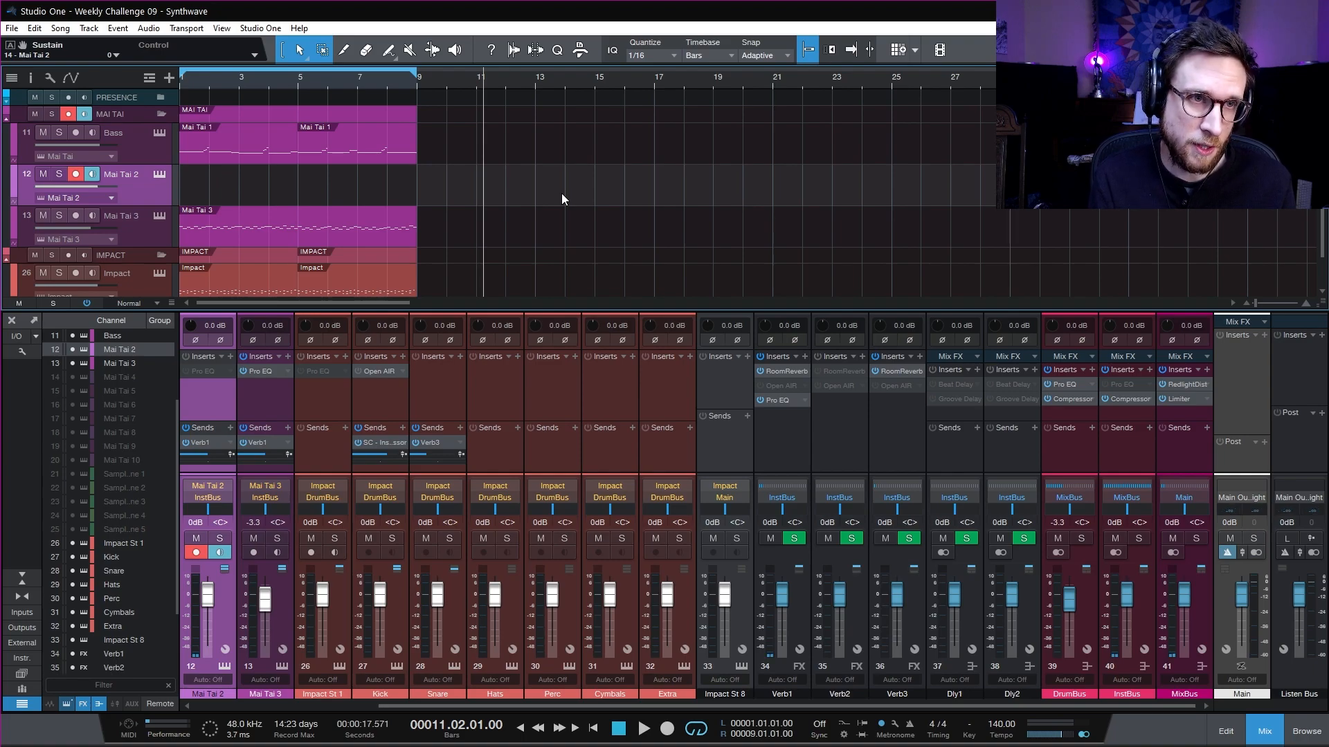
- Record an eight-bar chord progression on the Mai Tai 2 track from the song start
key("comma")
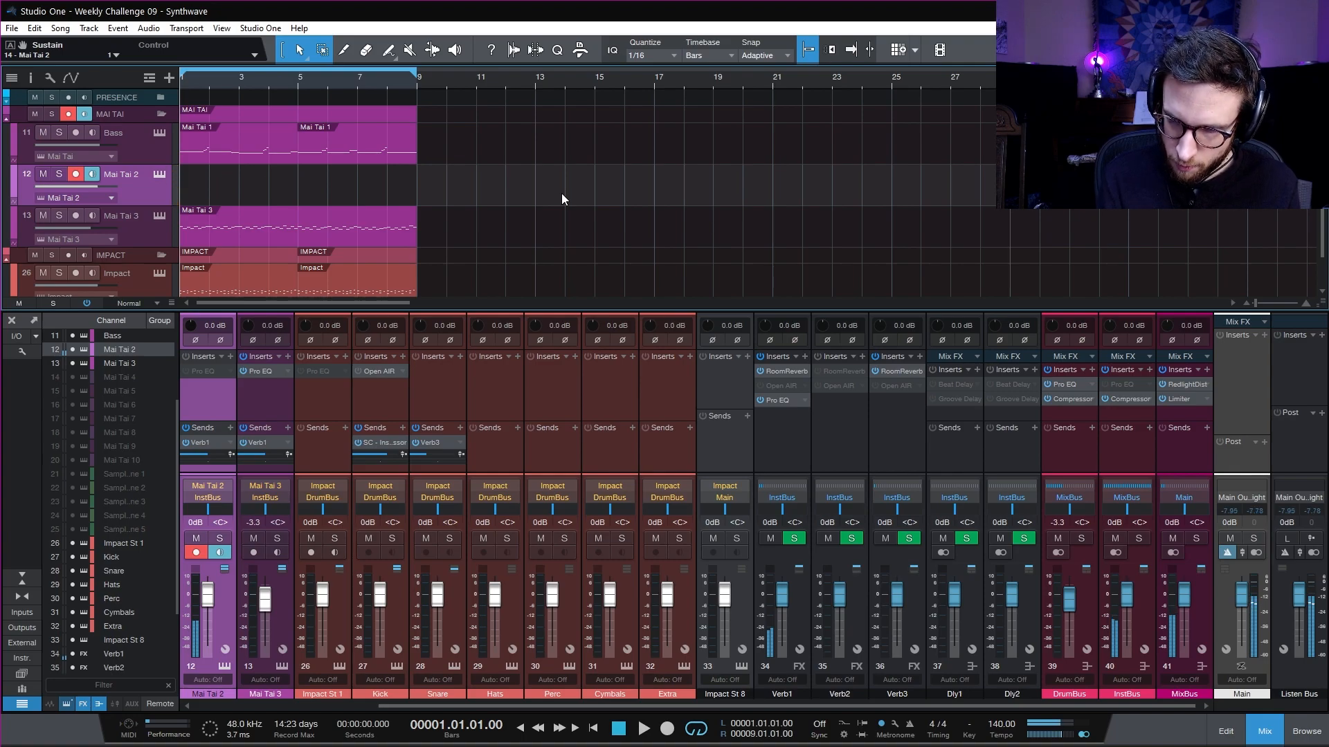
key("KP_Multiply")
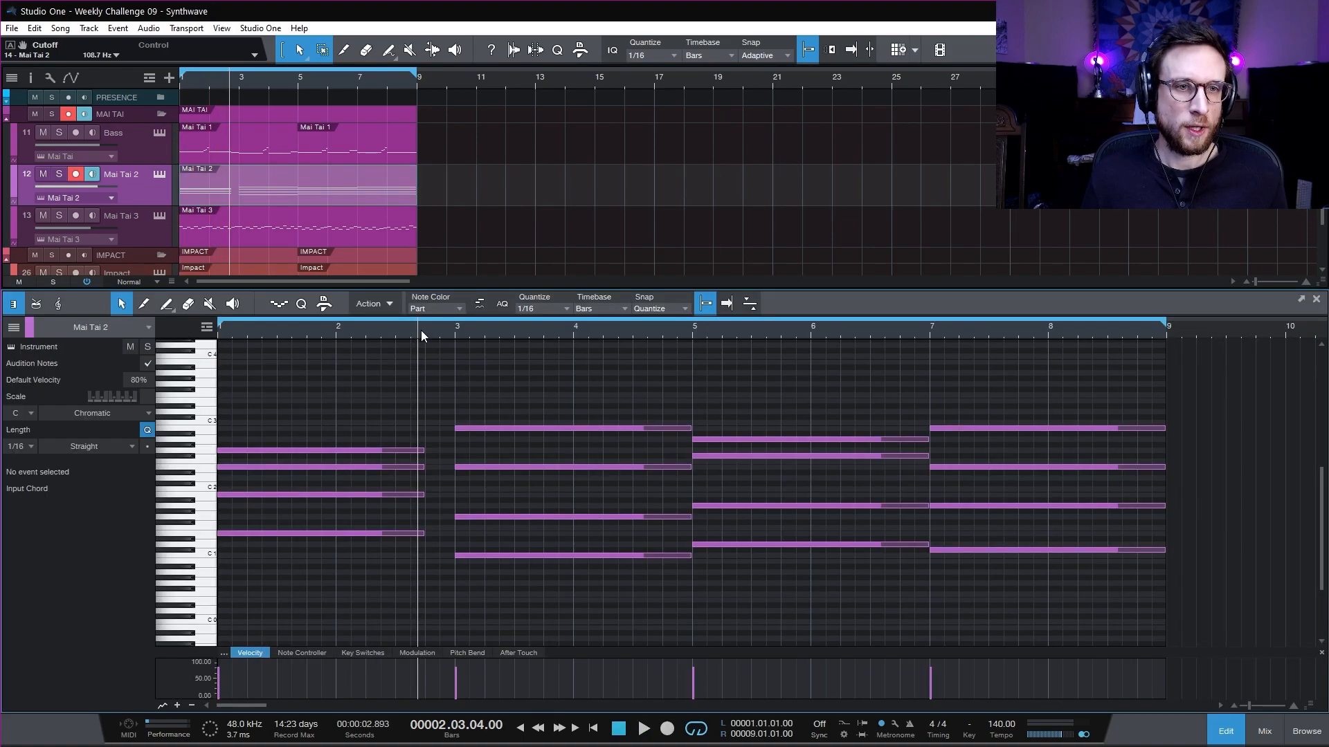
- Add a one-beat chord containing A1 at bar 2 beat 4 of the Mai Tai 2 part and play it back
left_click(425, 331)
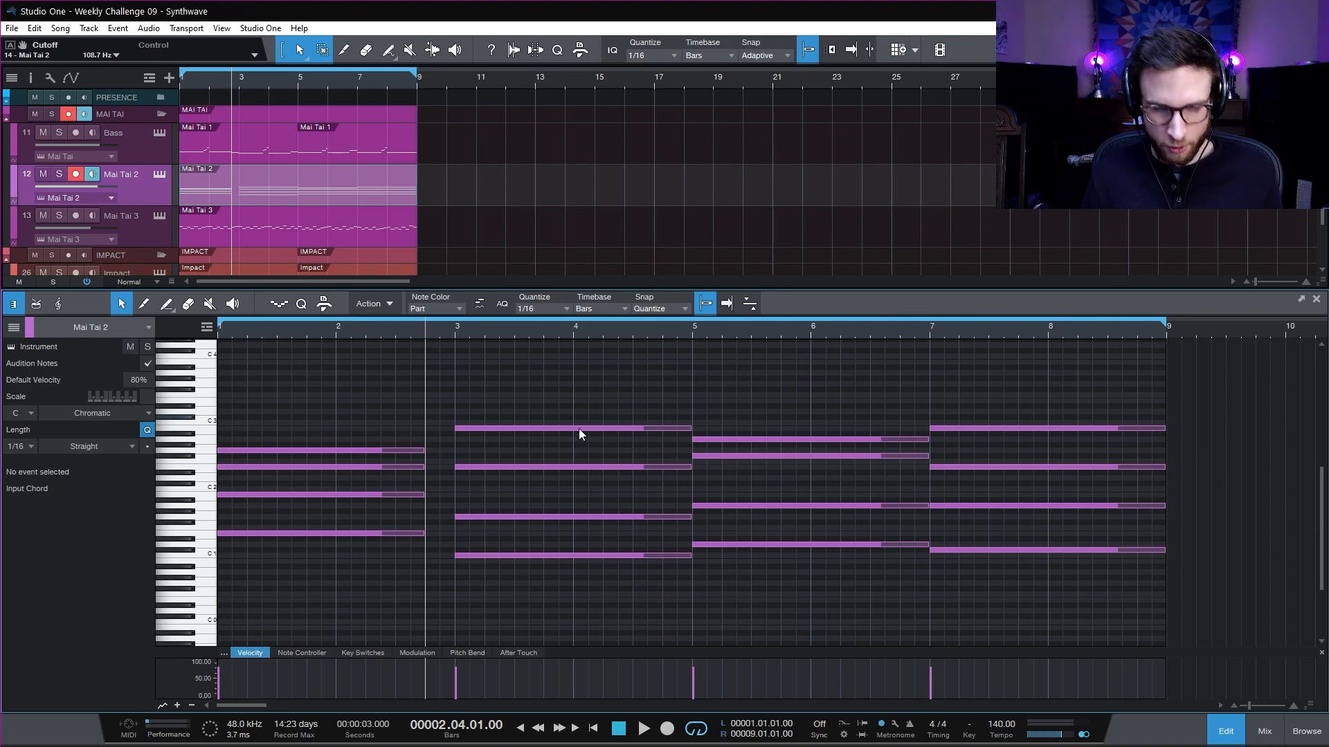
left_click_drag(433, 545, 441, 505)
key("space")
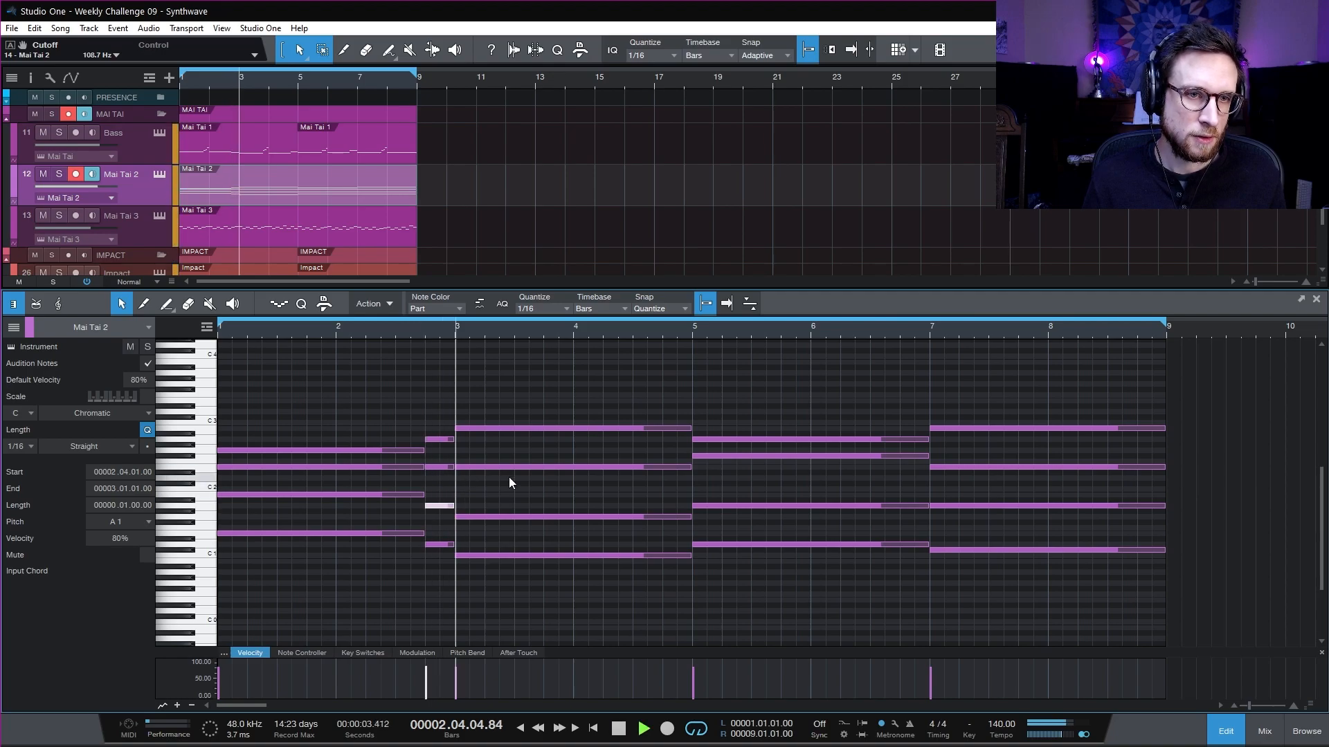
key("space")
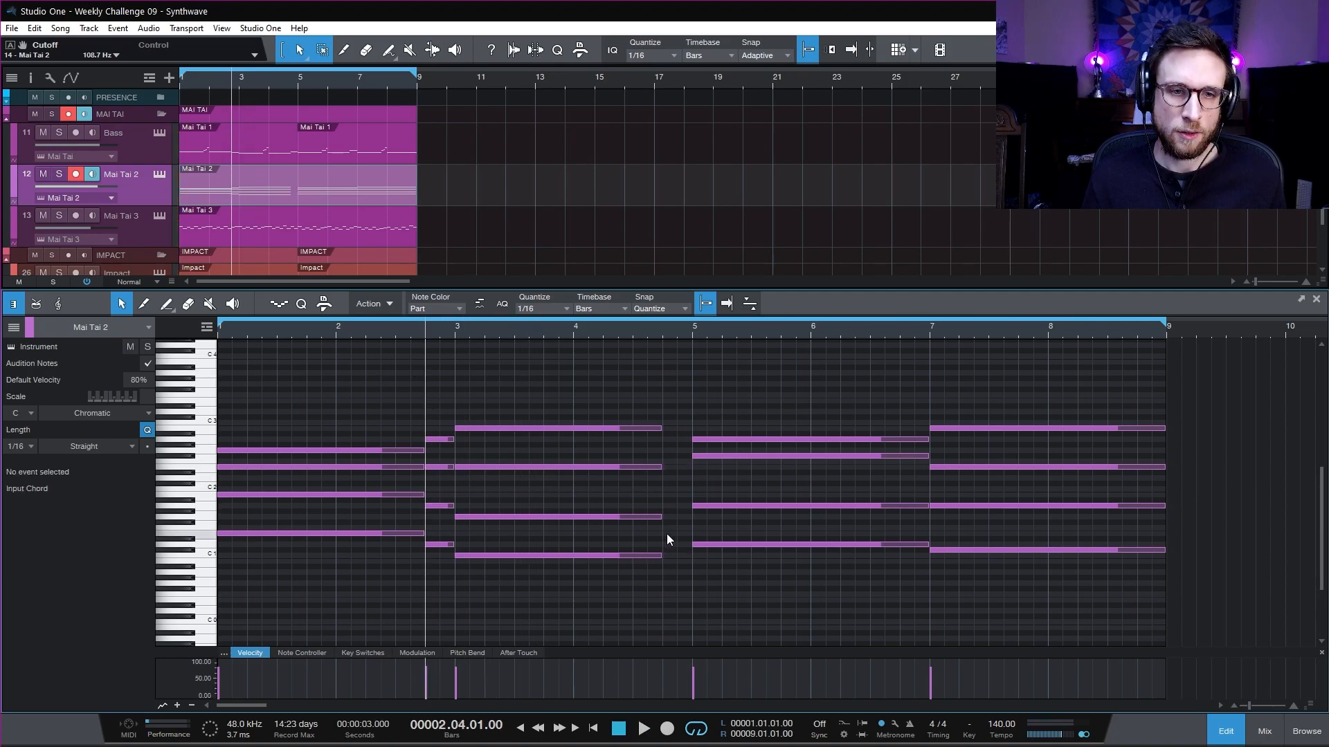
- Paste a one-beat chord at bar 4 beat 4 of the Mai Tai 2 part and play the track soloed
key("ctrl+v")
key("space")
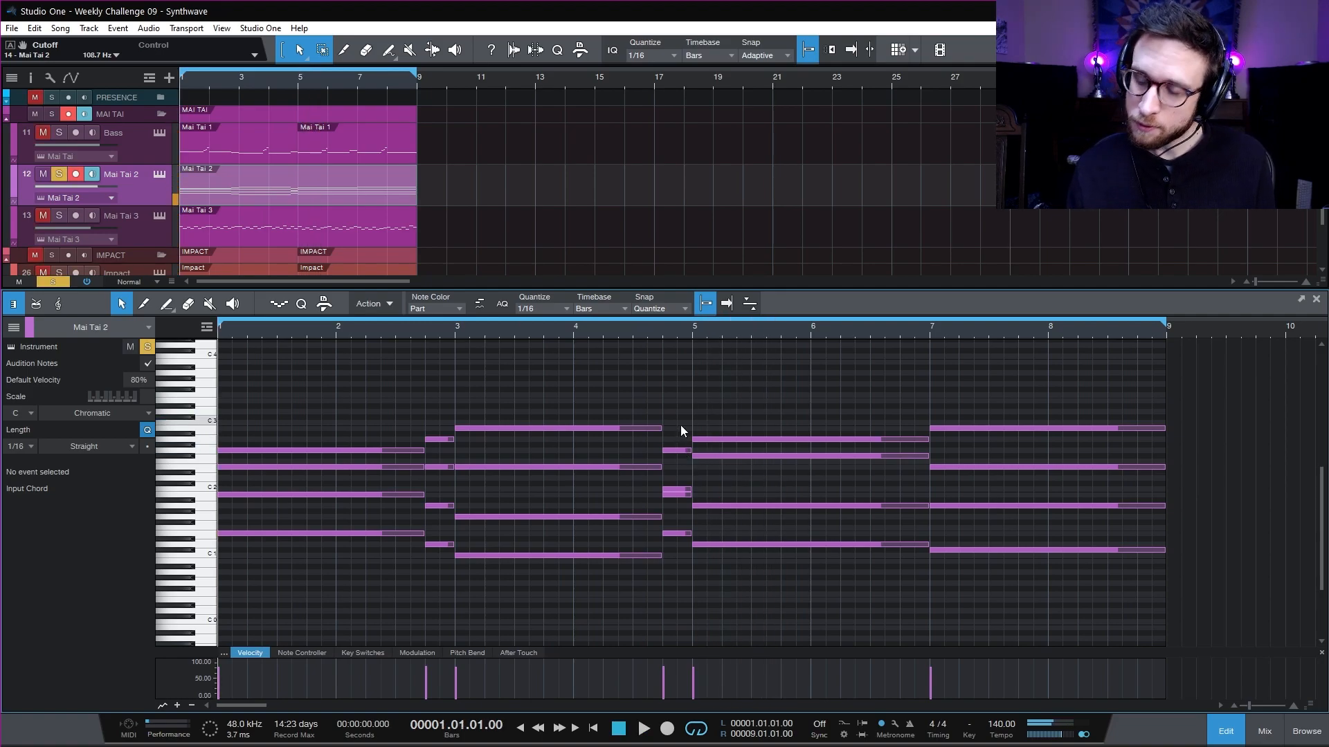
key("space")
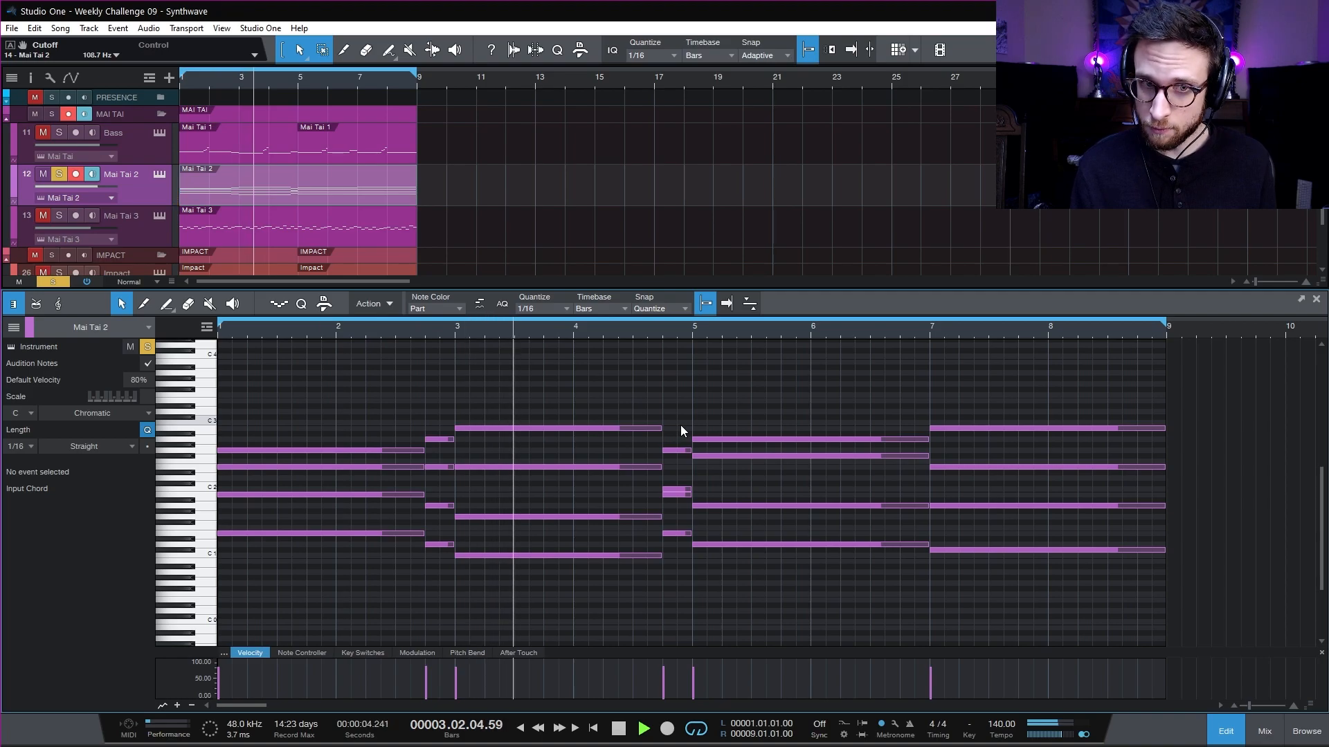
- Revoice the one-beat chord at bar 4 beat 4 with a higher top note and play back from there
key("space")
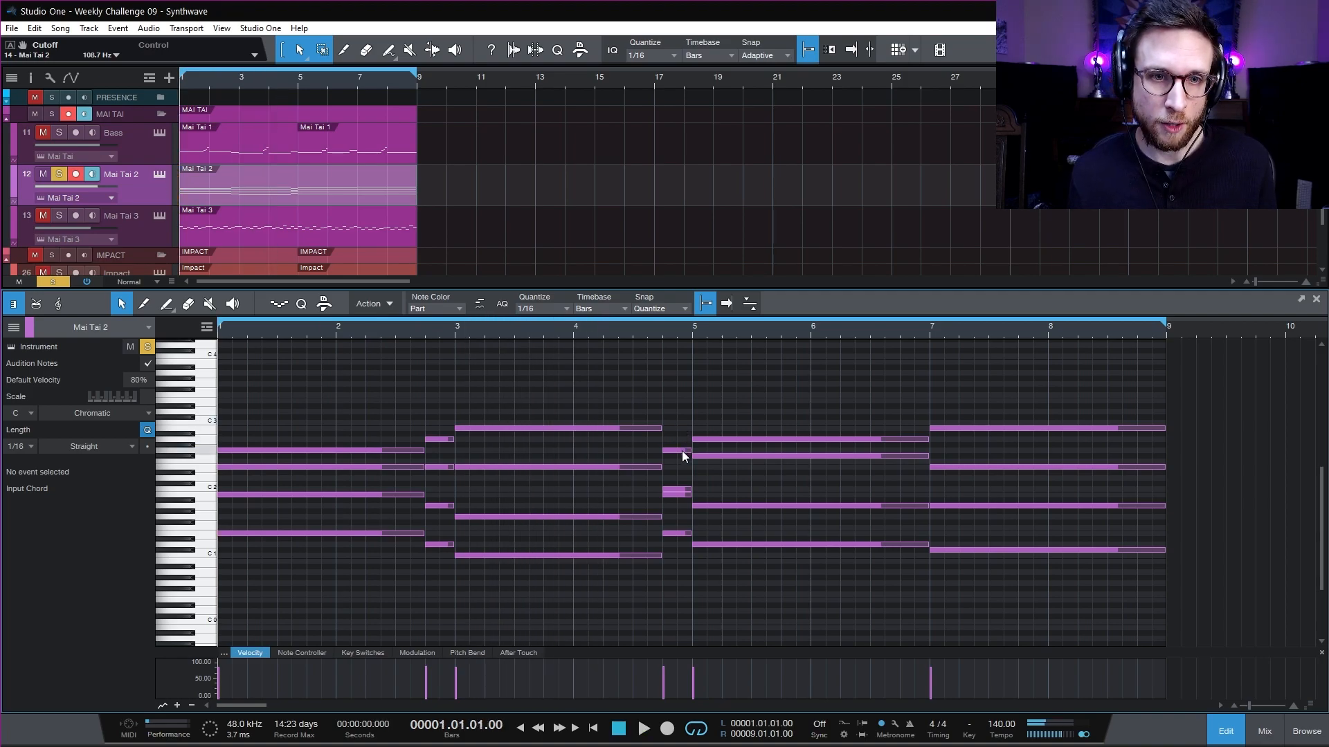
left_click(664, 329)
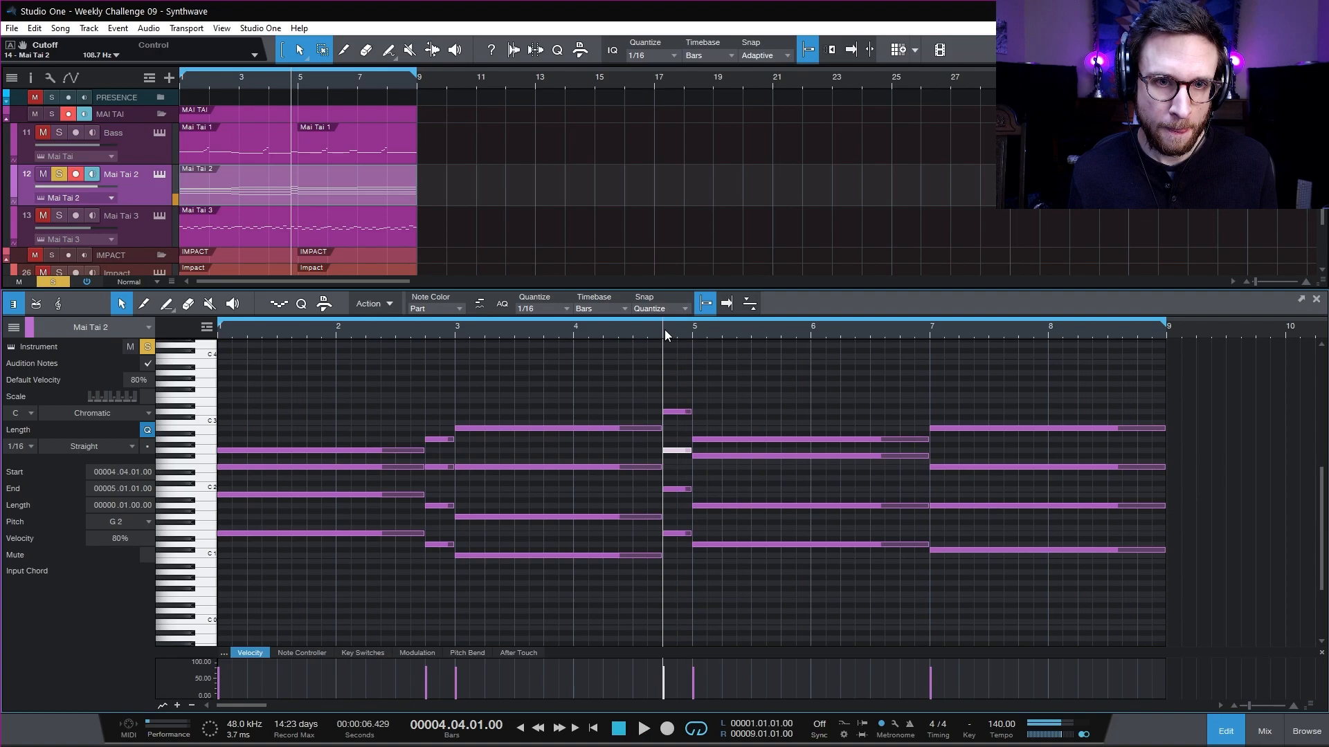
key("space")
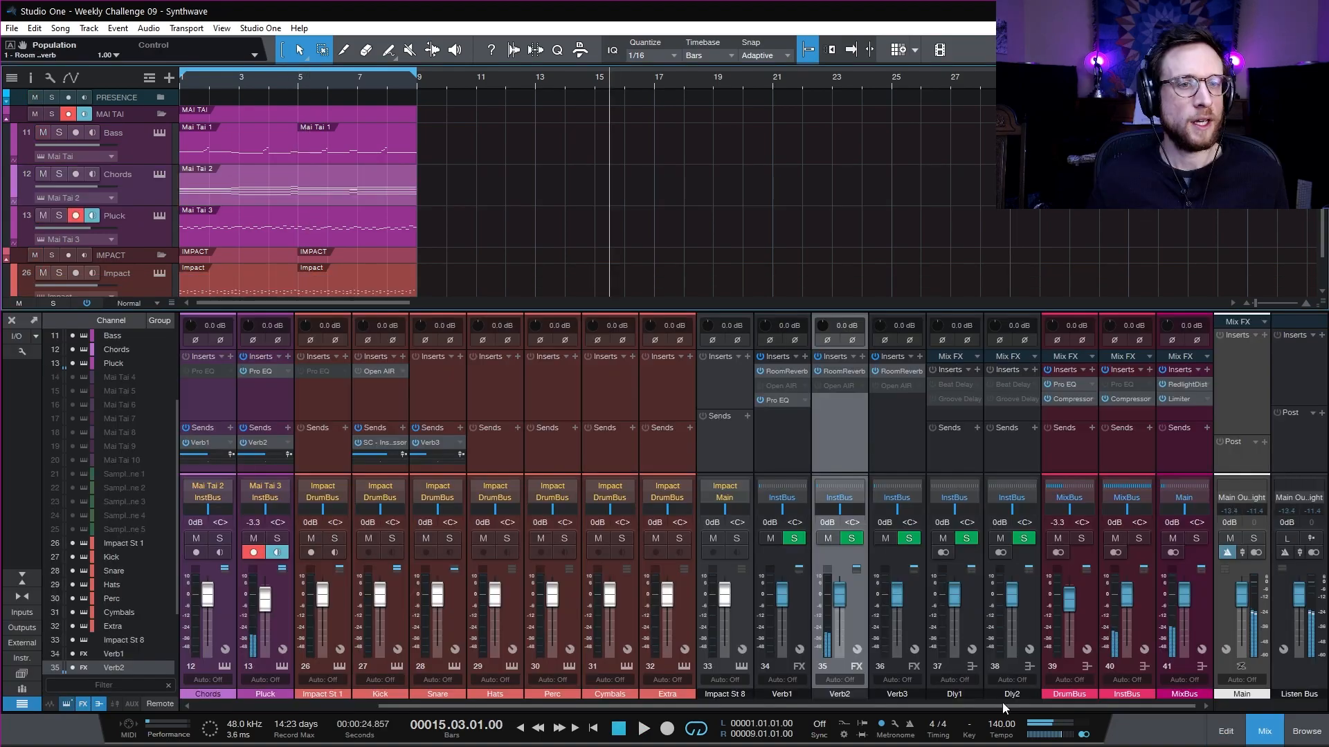
- Hide the mixer and duplicate the eight-bar Bass, Chords, Pluck and Impact parts to bar 9
left_click(1269, 734)
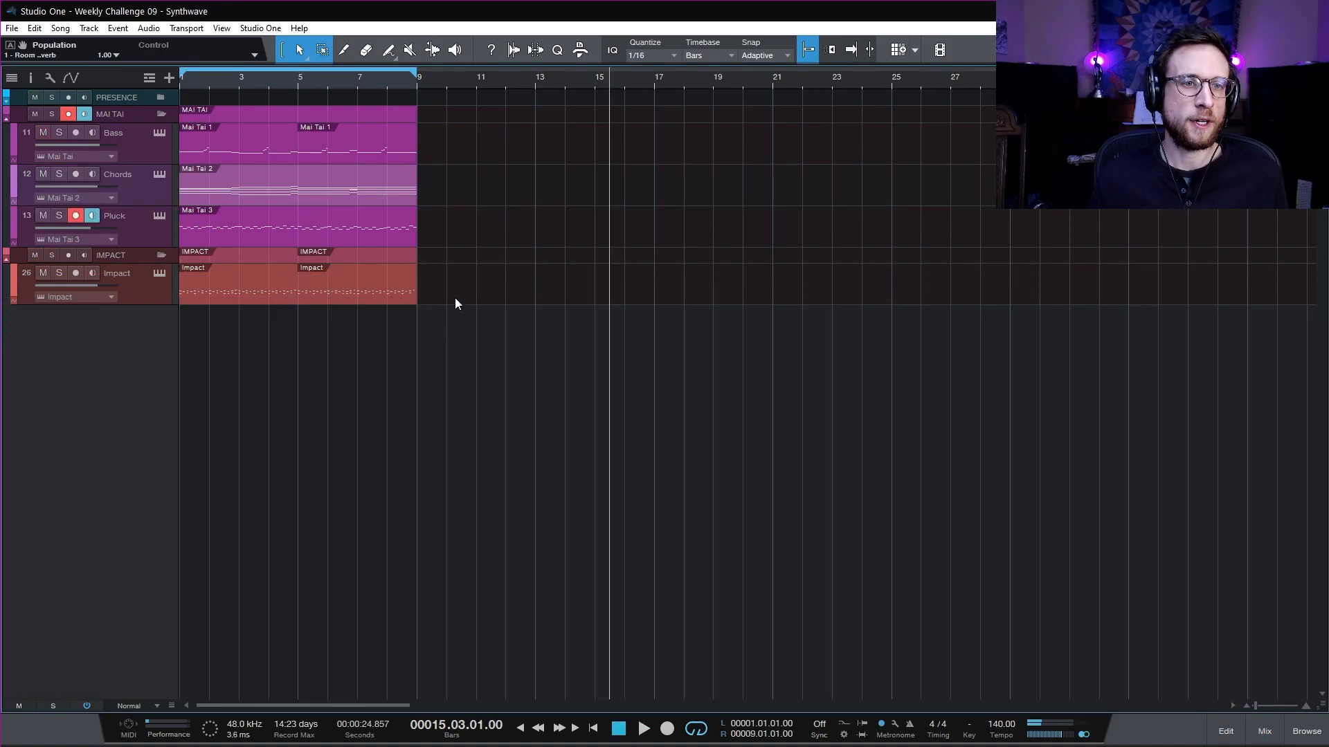
left_click_drag(455, 298, 114, 128)
key("d")
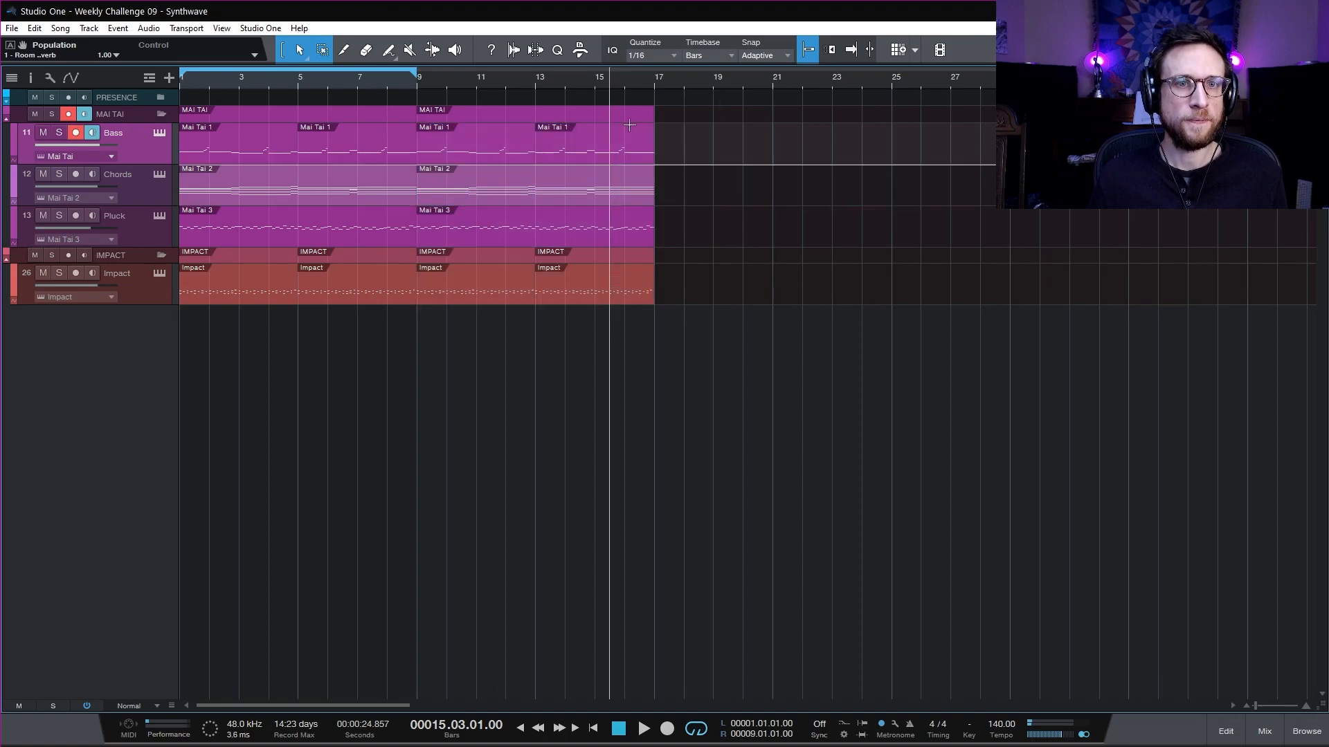
- Lower the bottom note of the two-bar chord at bar 15 in the duplicated Chords part and play it back
double_click(629, 192)
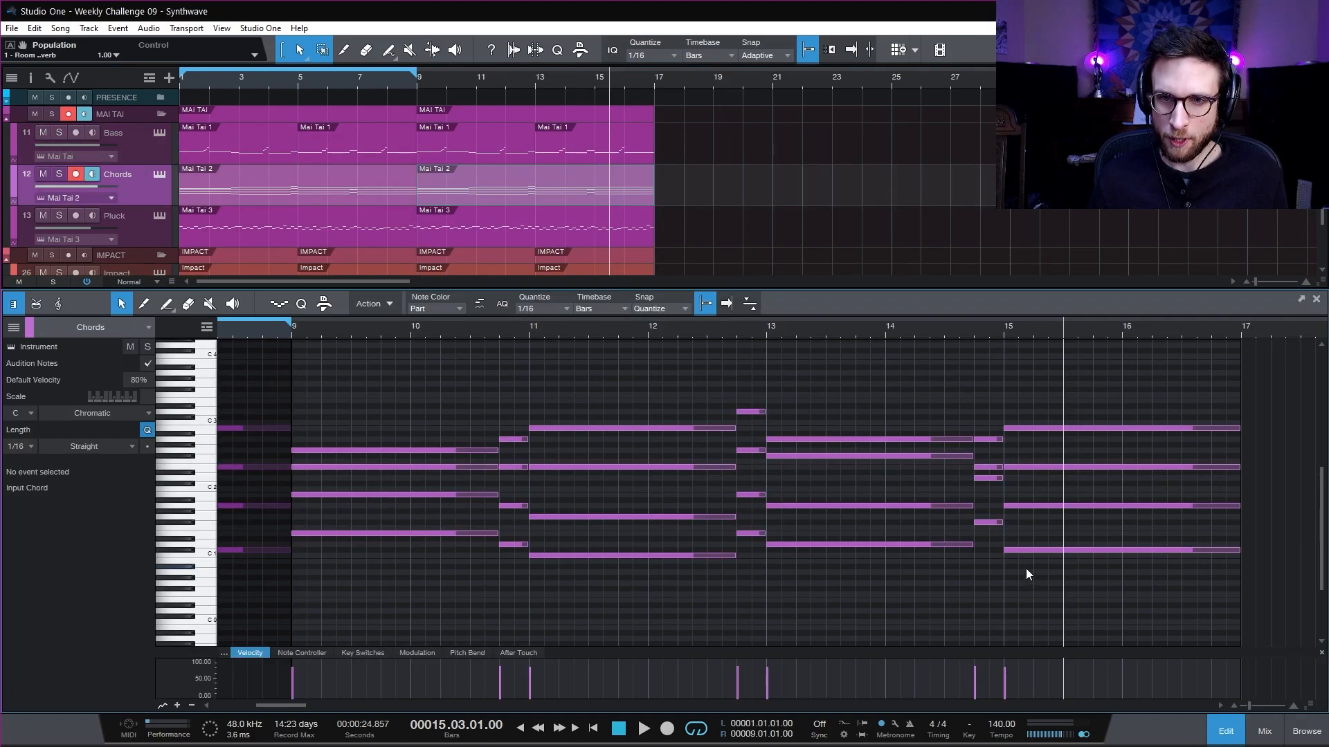
scroll(1026, 568, "right", 3)
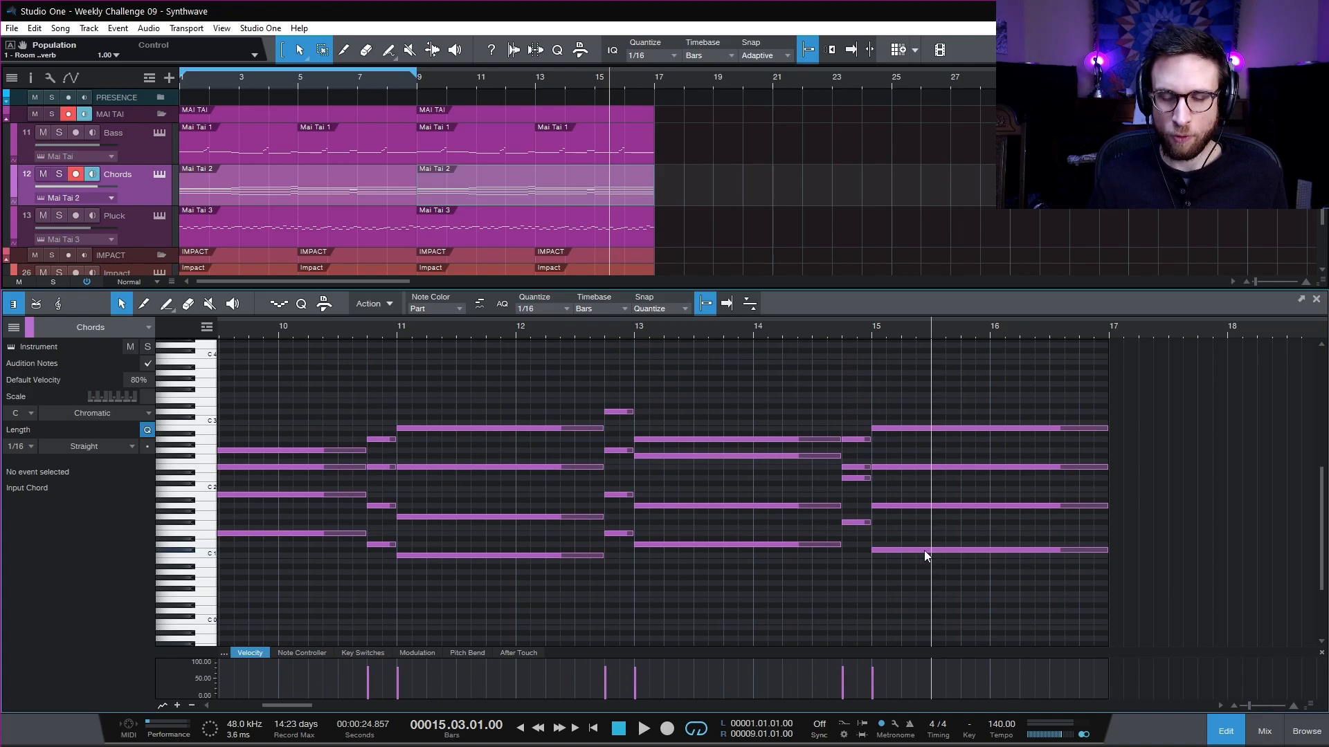
left_click_drag(919, 550, 920, 573)
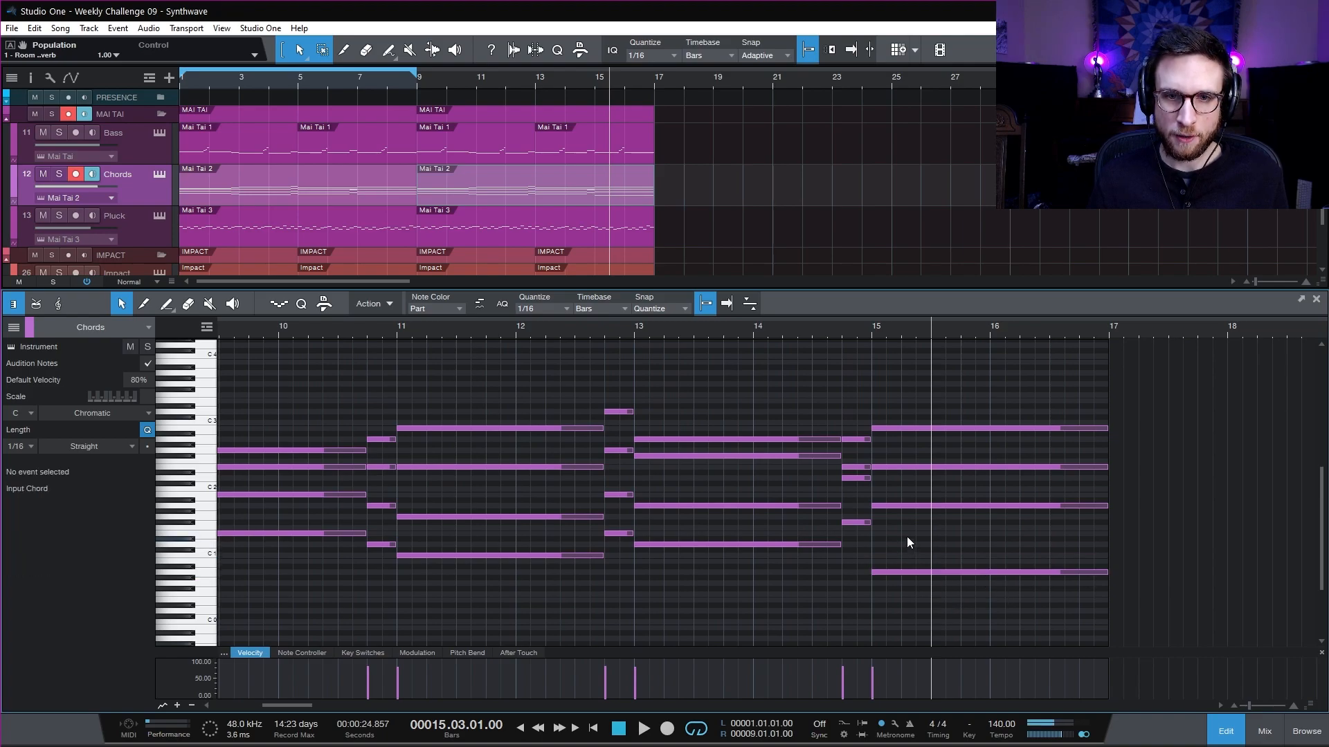
left_click(904, 505)
left_click(915, 429)
key("l")
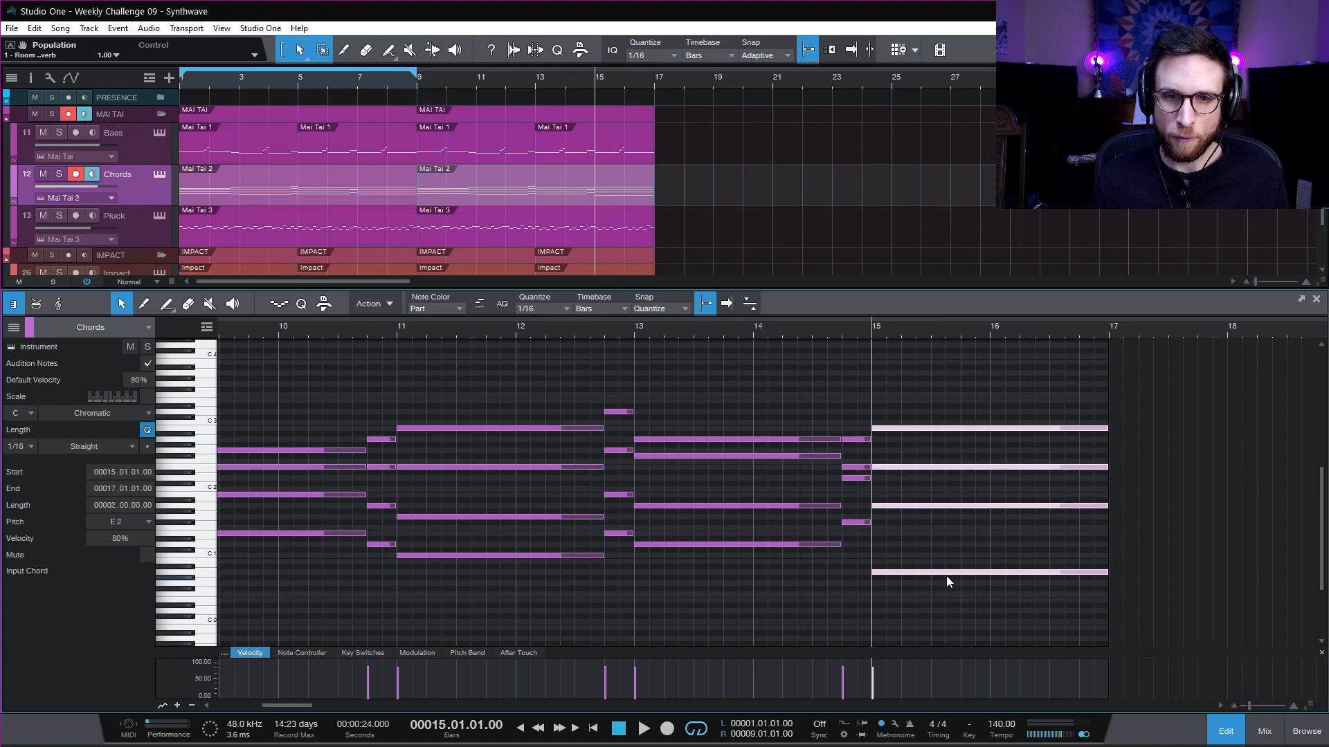
left_click(921, 586)
key("space")
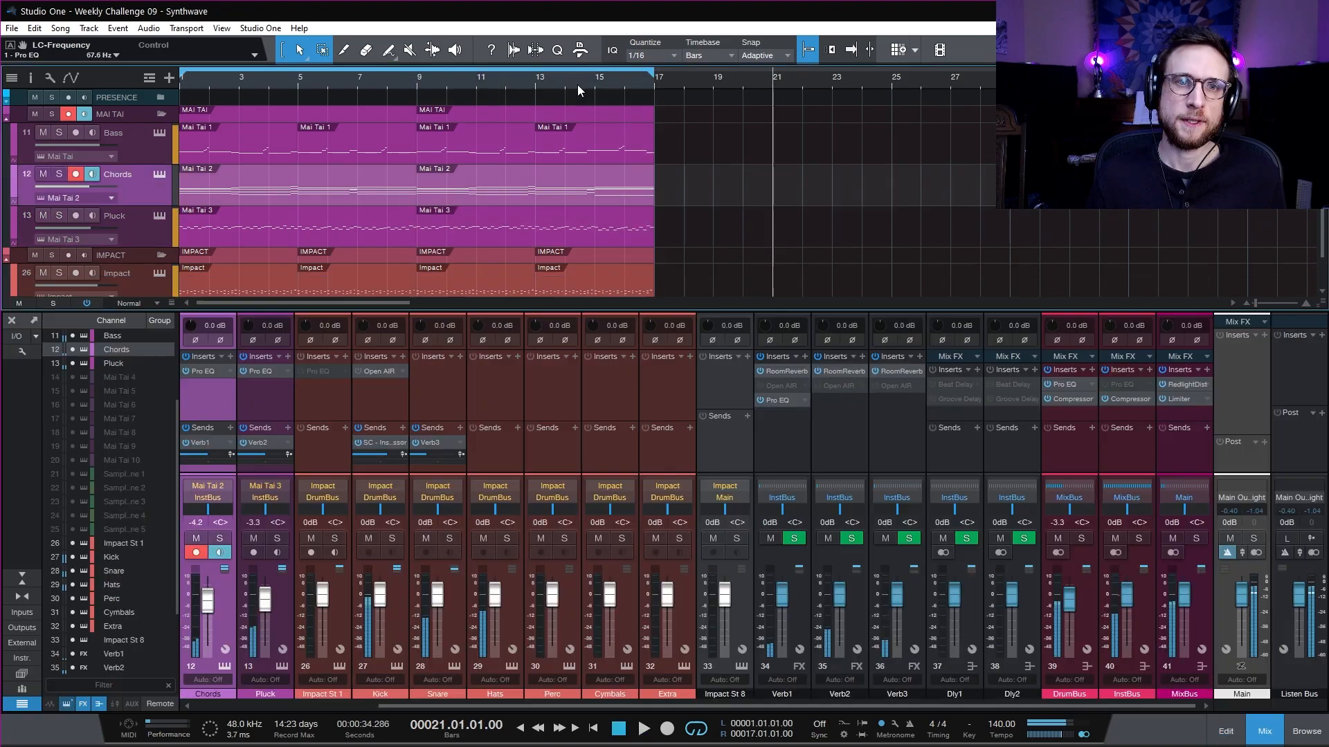
- Open the duplicated Chords part and play the arrangement from bar 15
left_click(592, 81)
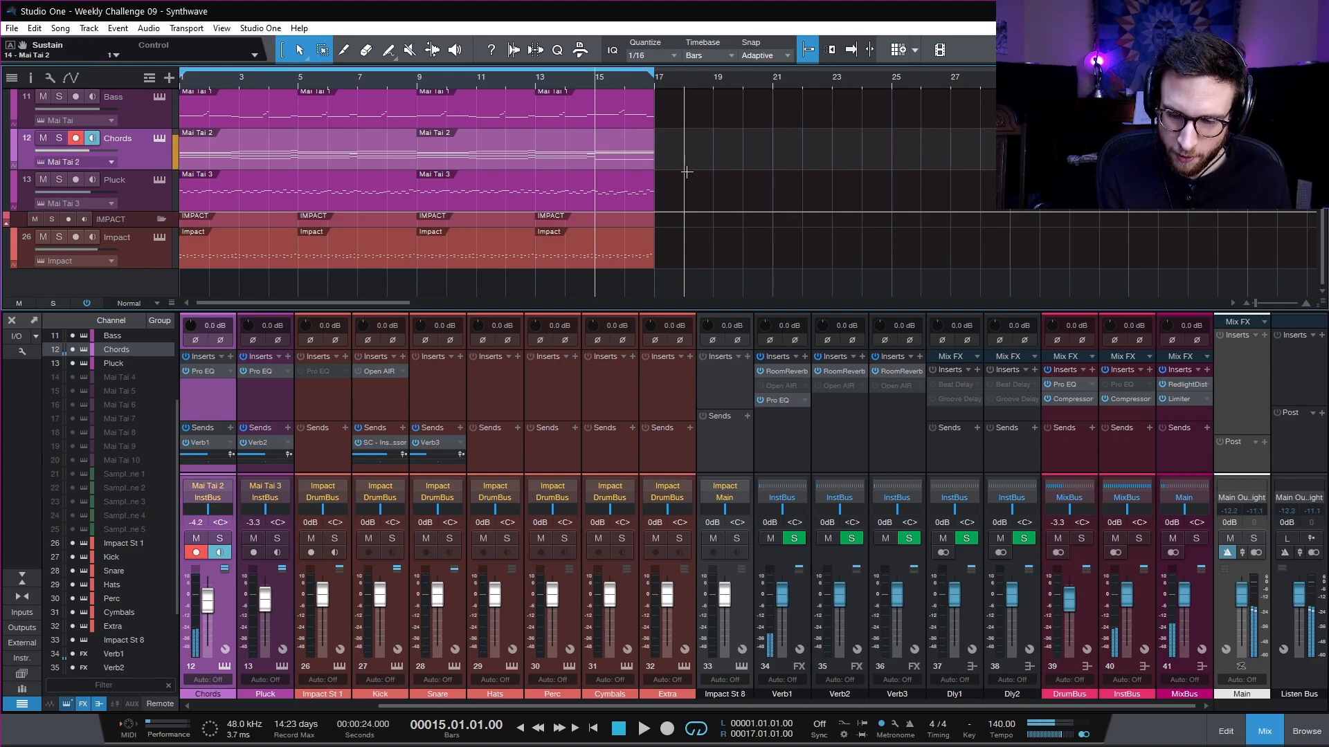
double_click(637, 155)
key("space")
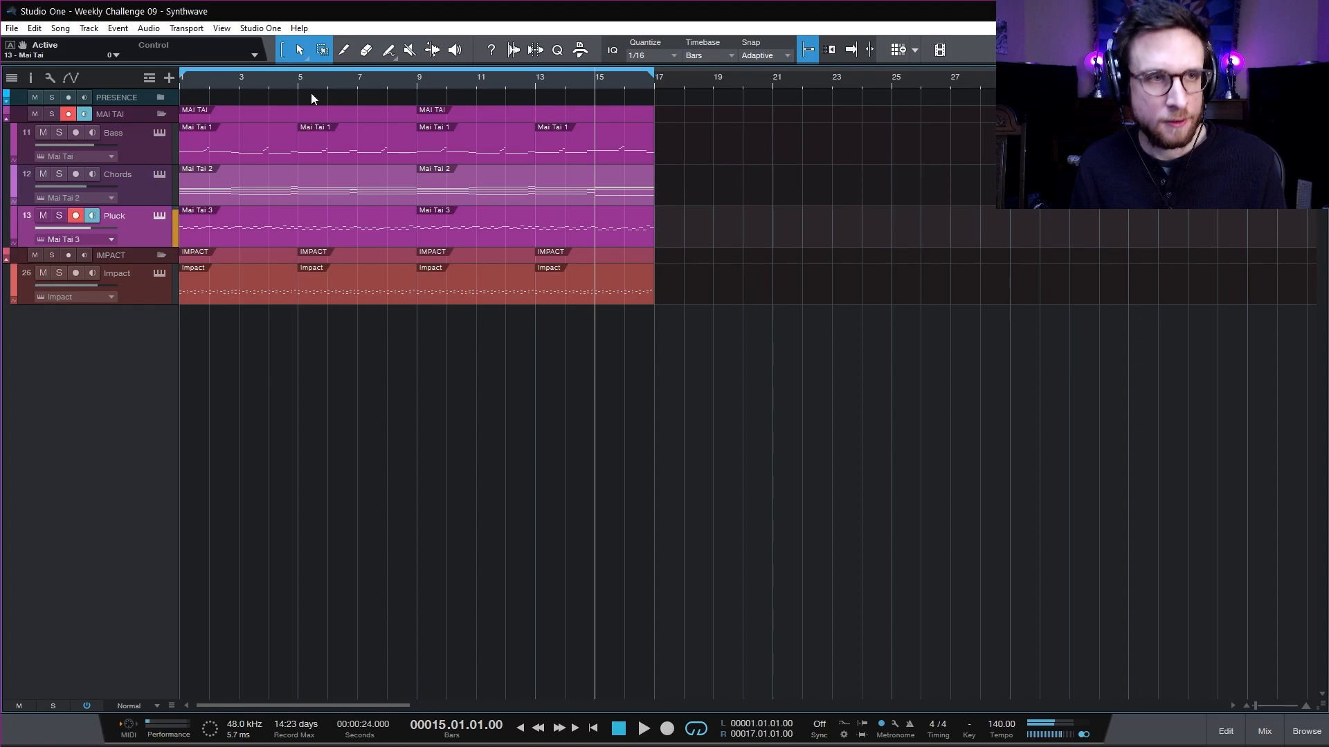
- Record a drum fill on the Impact track, starting the take from bar 5
left_click(150, 285)
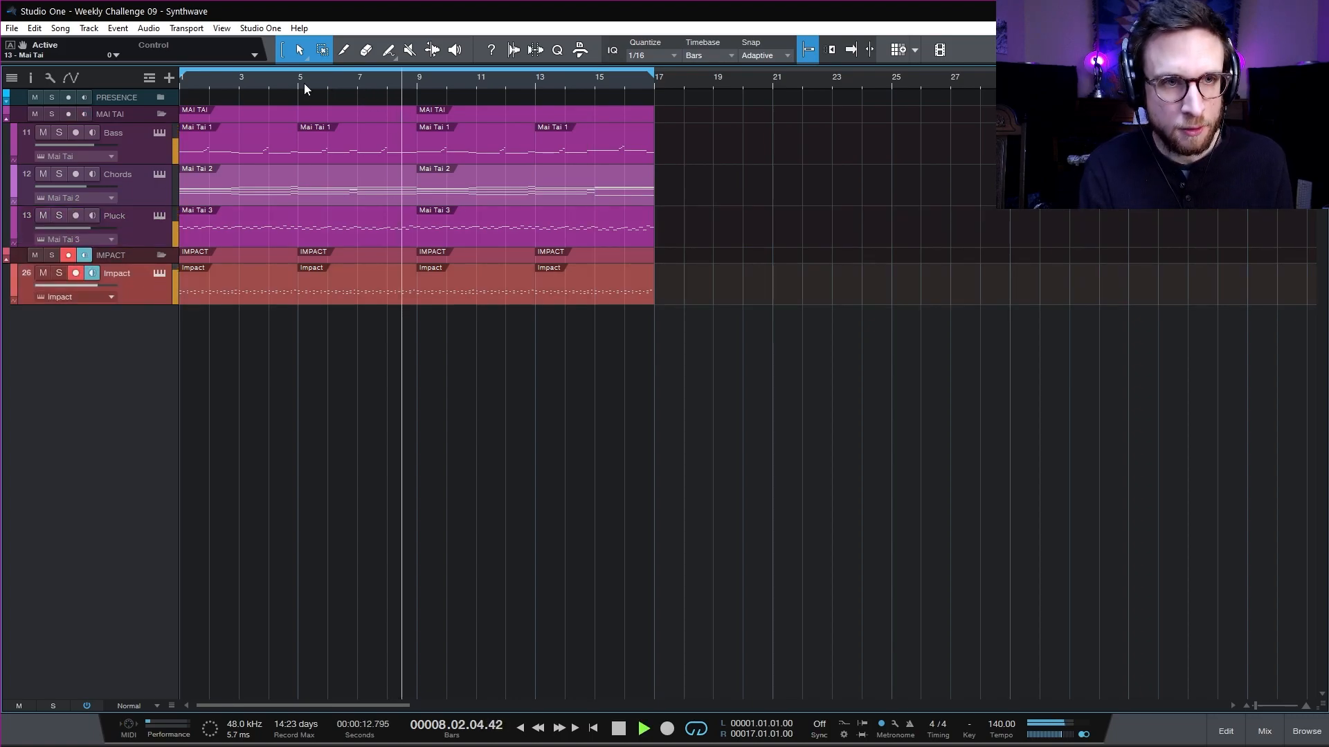
key("space")
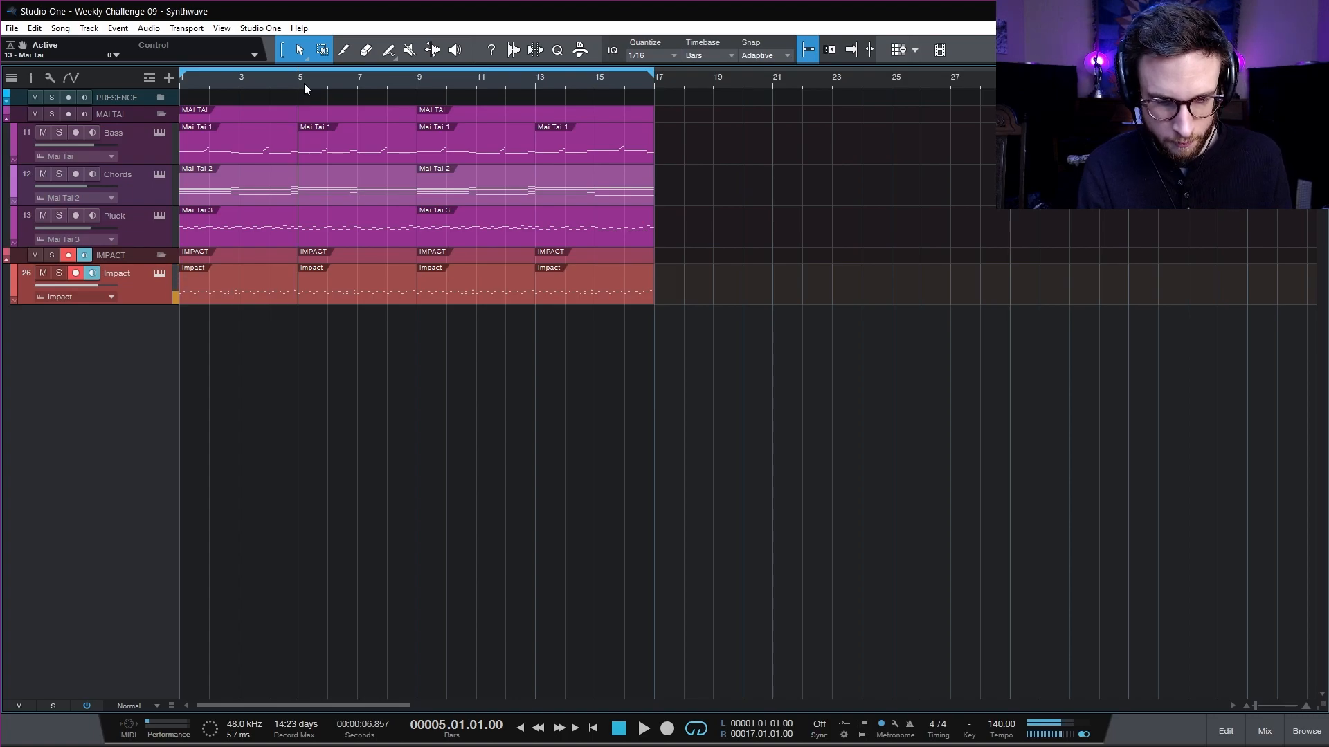
key("KP_Multiply")
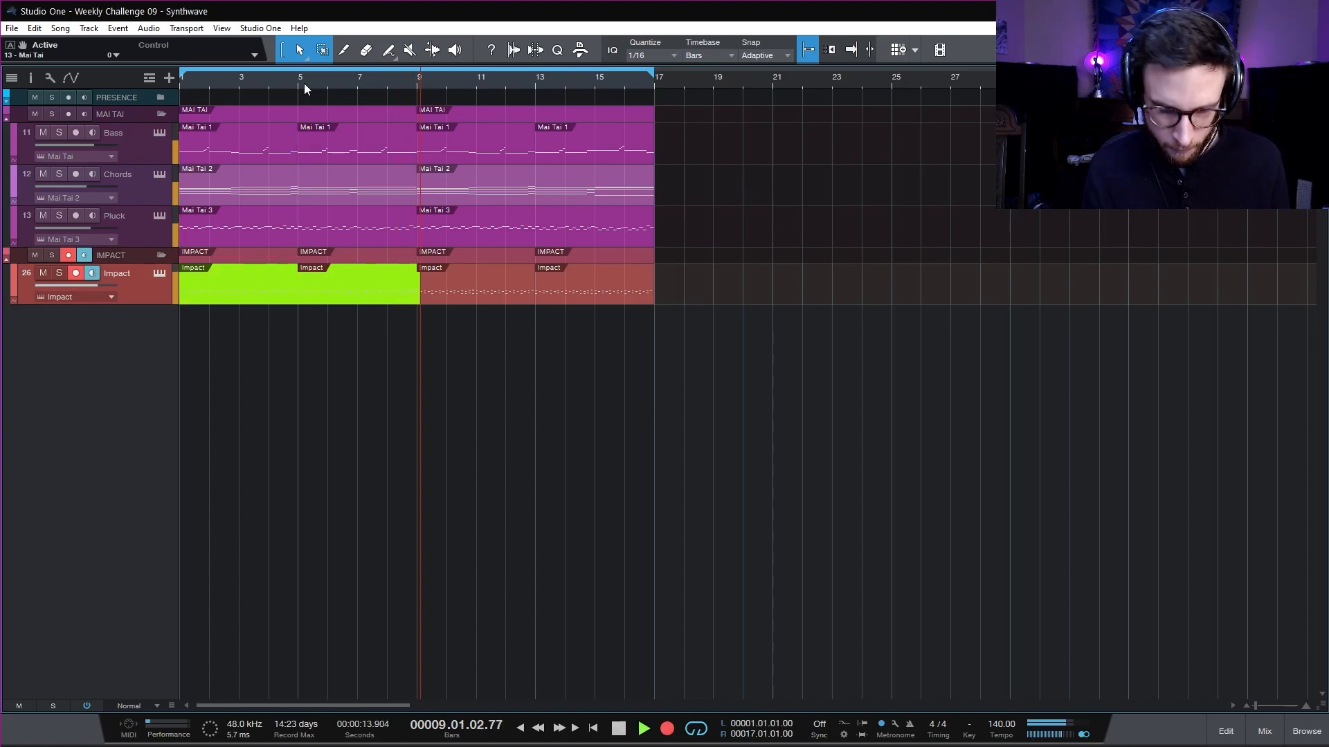
key("space")
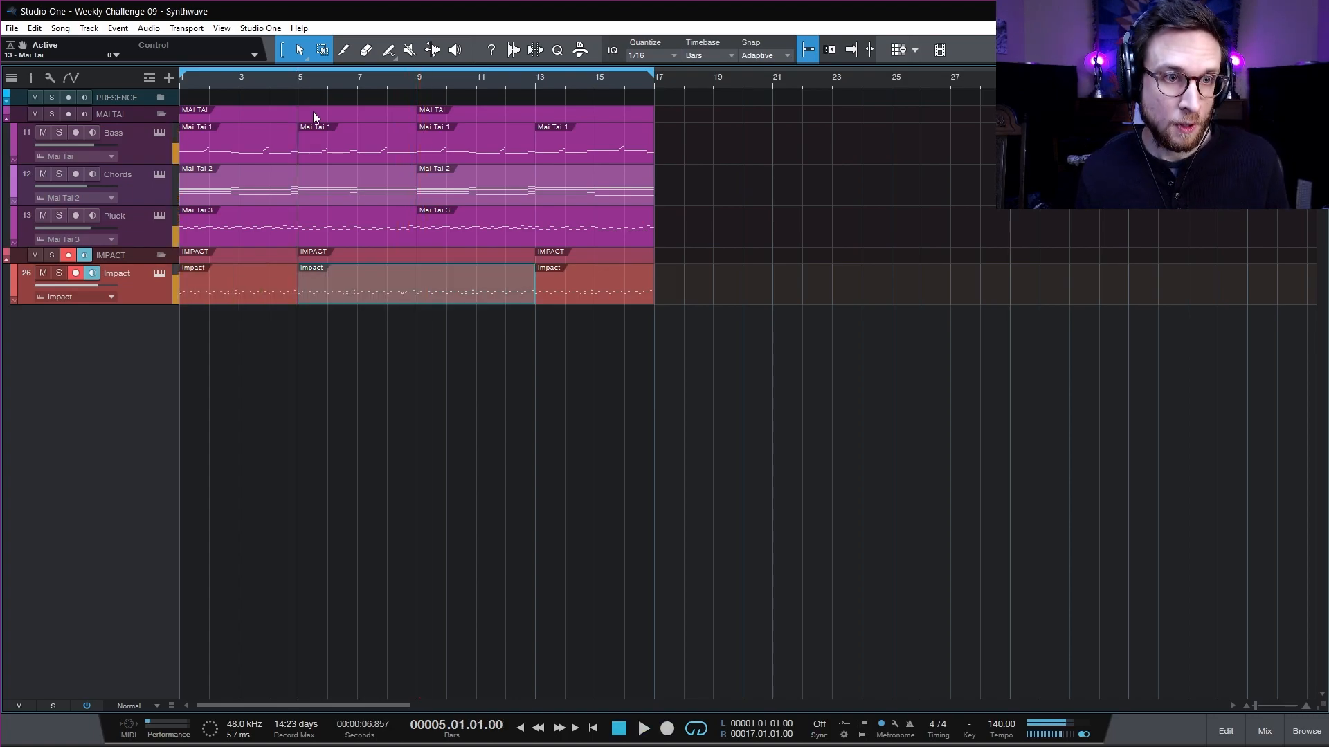
- Set the velocity of the Perc3 and Hat2 fill notes at bar 8 beat 4 to 100% and close the note editor
key("F2")
left_click_drag(1226, 539, 1228, 539)
key("space")
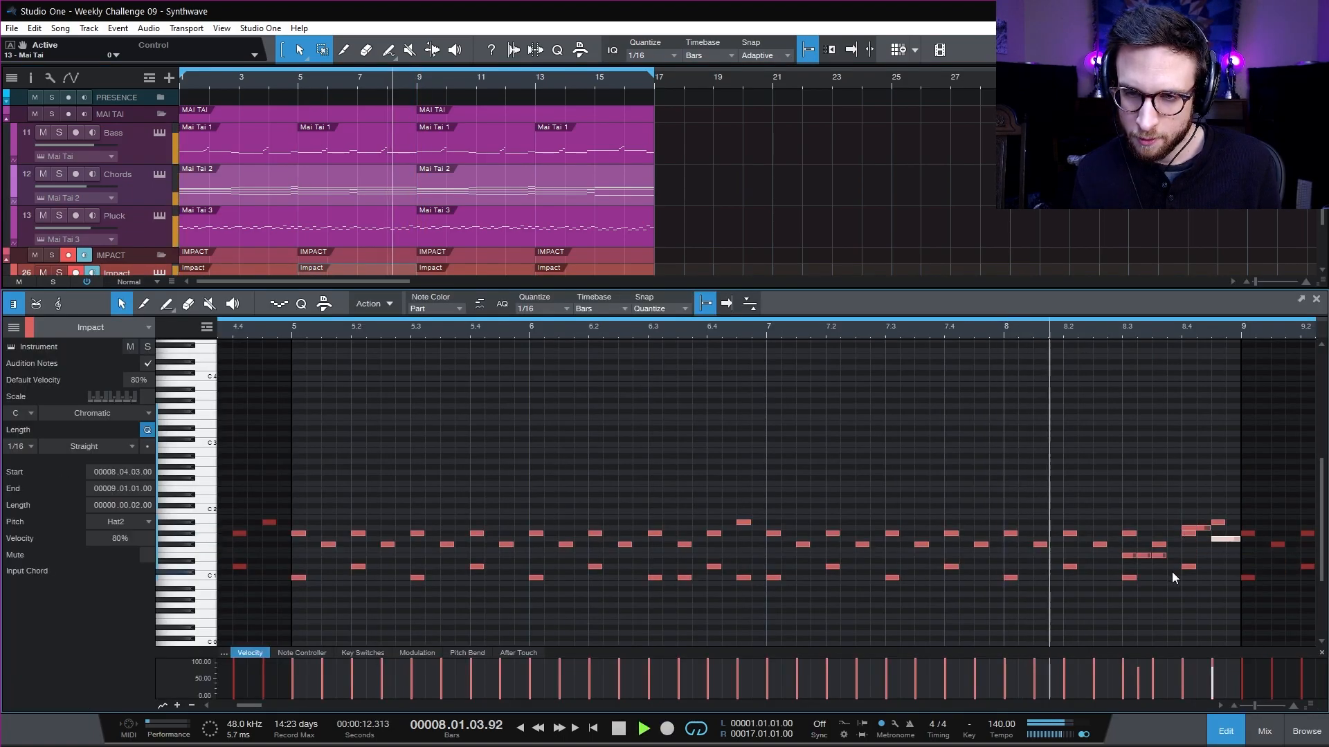
key("space")
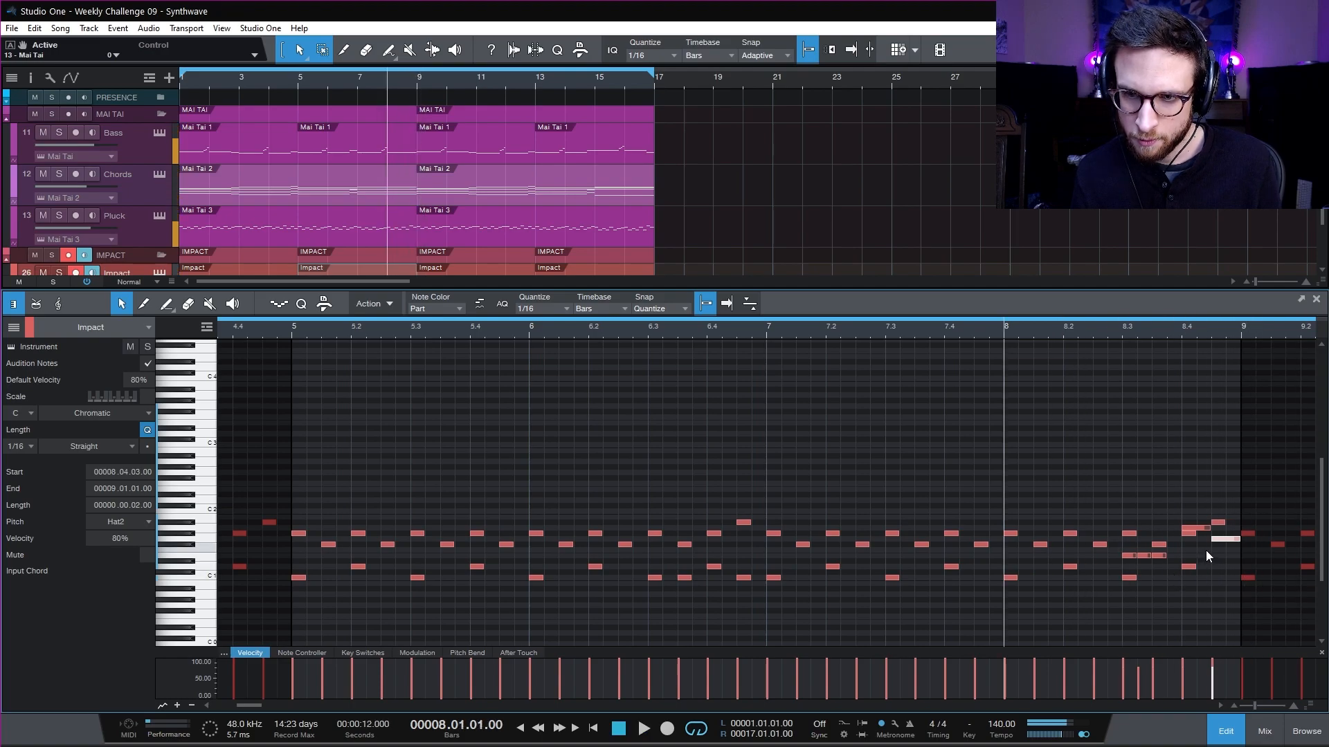
left_click(1196, 528, "shift")
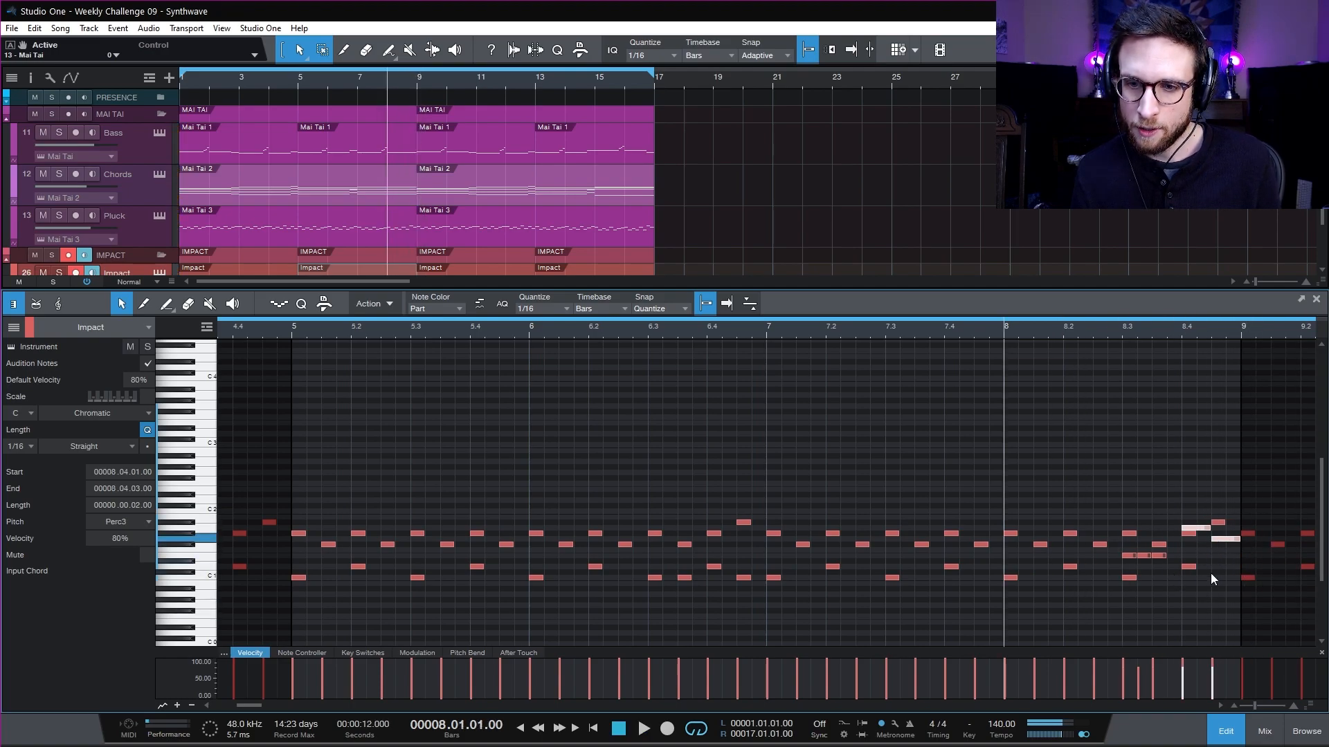
left_click_drag(1187, 674, 1192, 646)
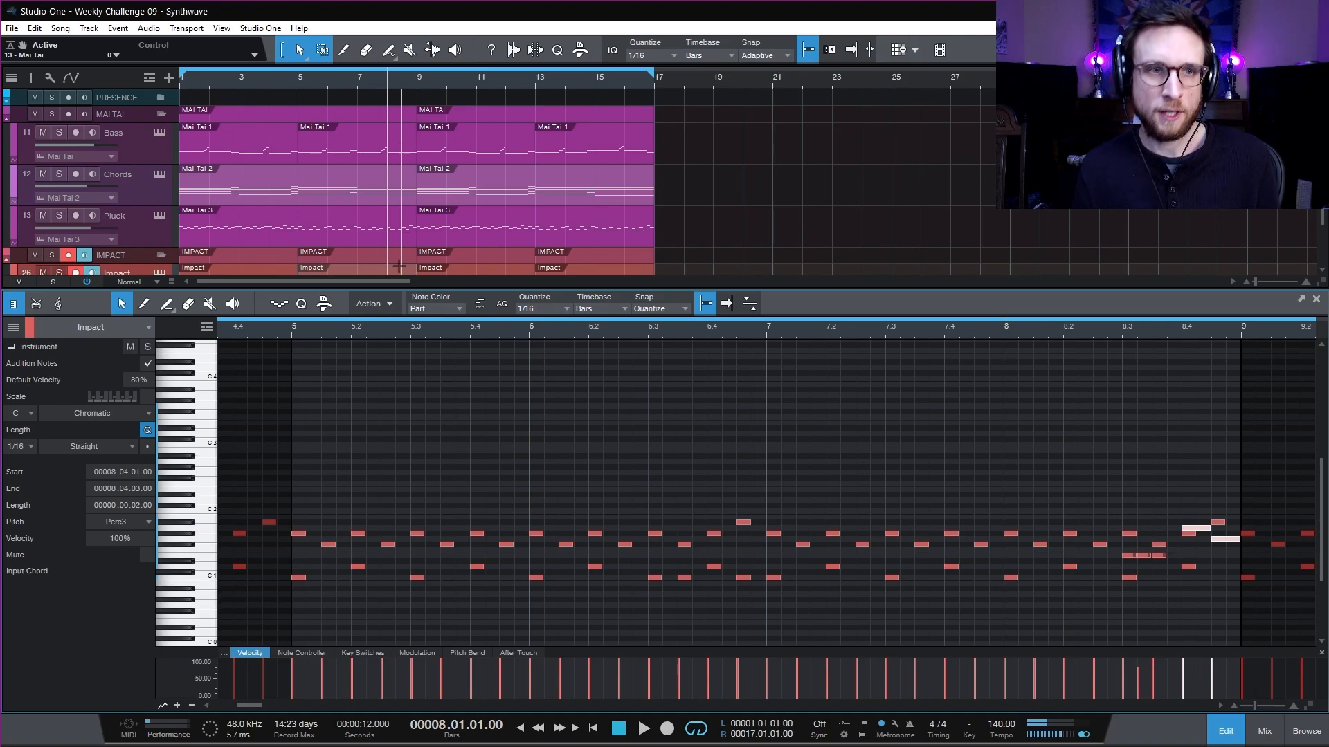
left_click(1231, 742)
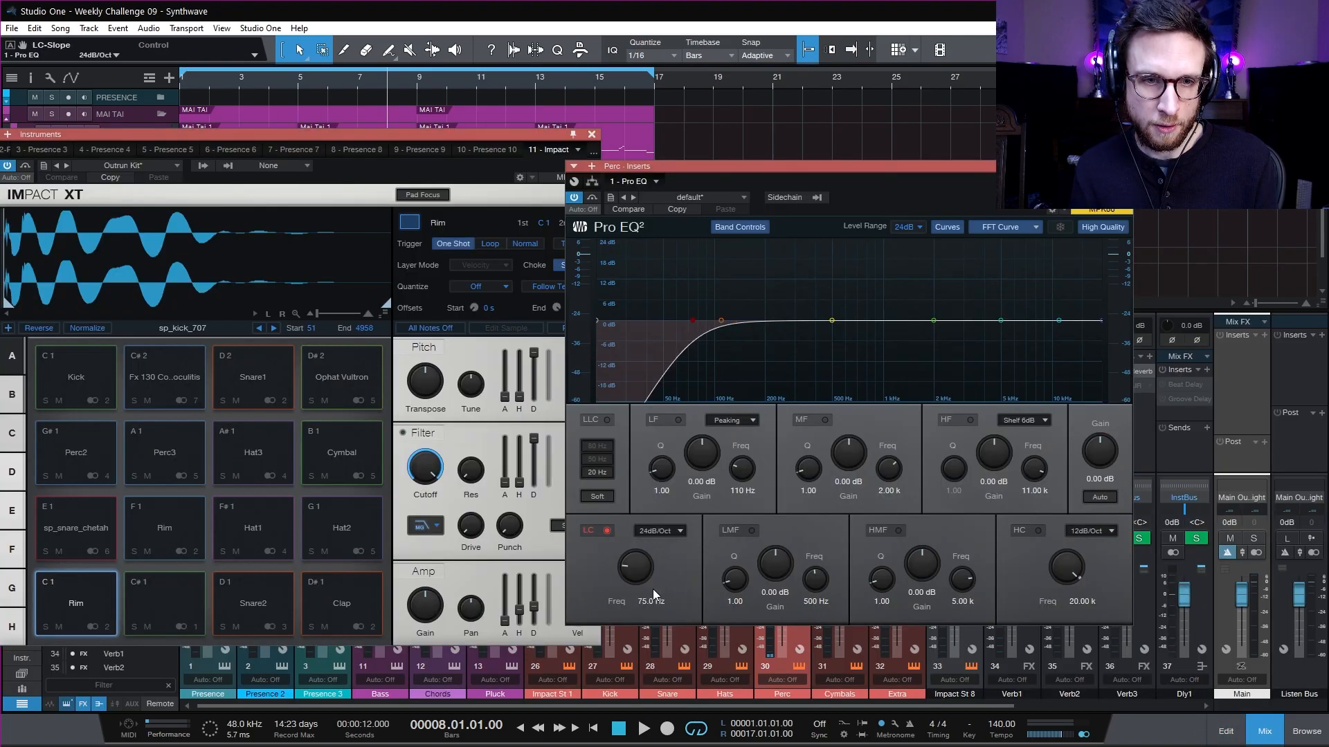
- Boost the low band of the Perc channel's Pro EQ and add RedlightDist with Drive at 4.37
left_click_drag(721, 320, 768, 268)
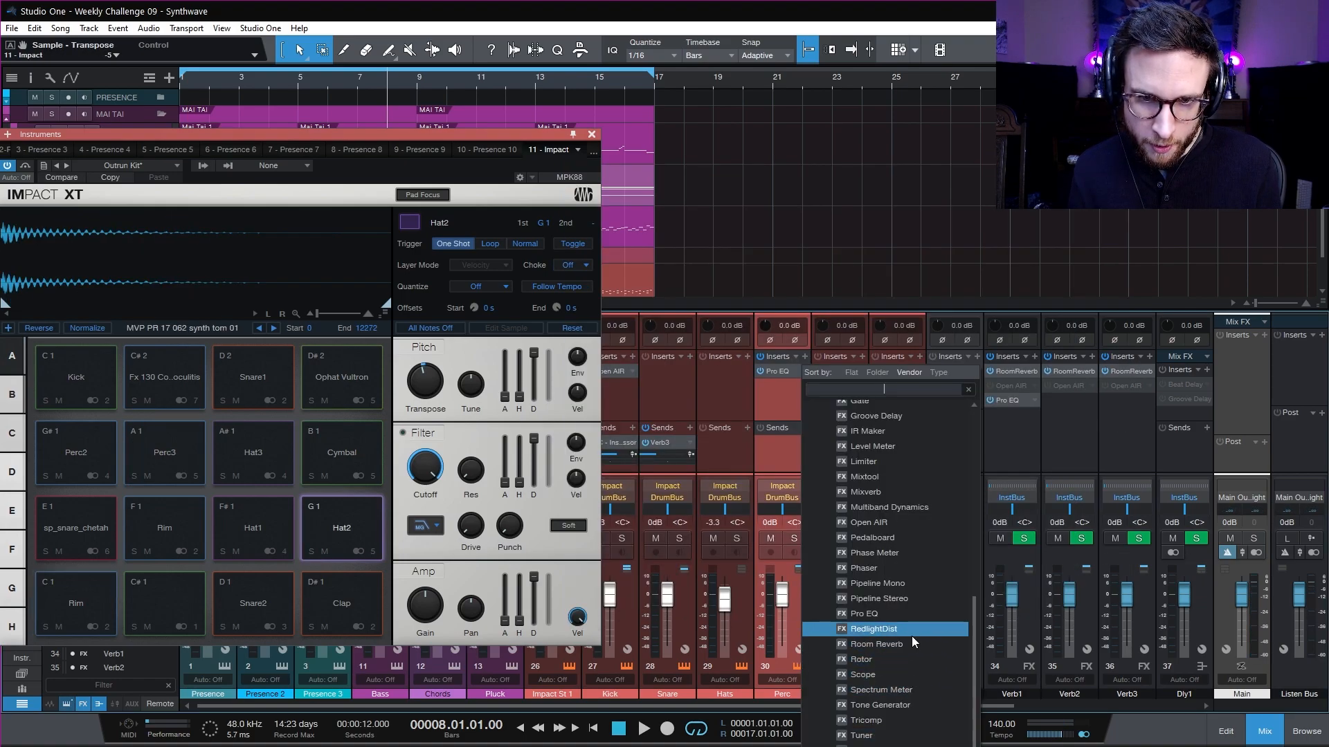
left_click(912, 636)
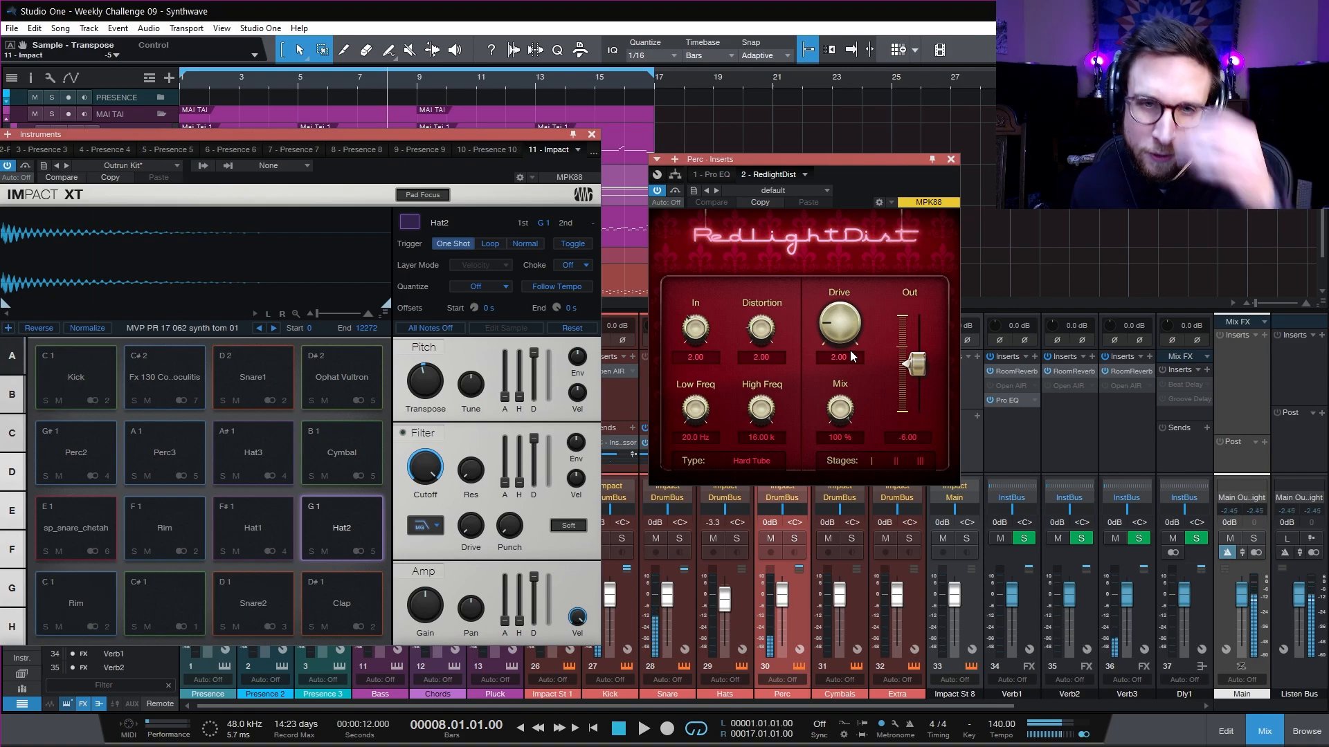
left_click_drag(851, 354, 839, 338)
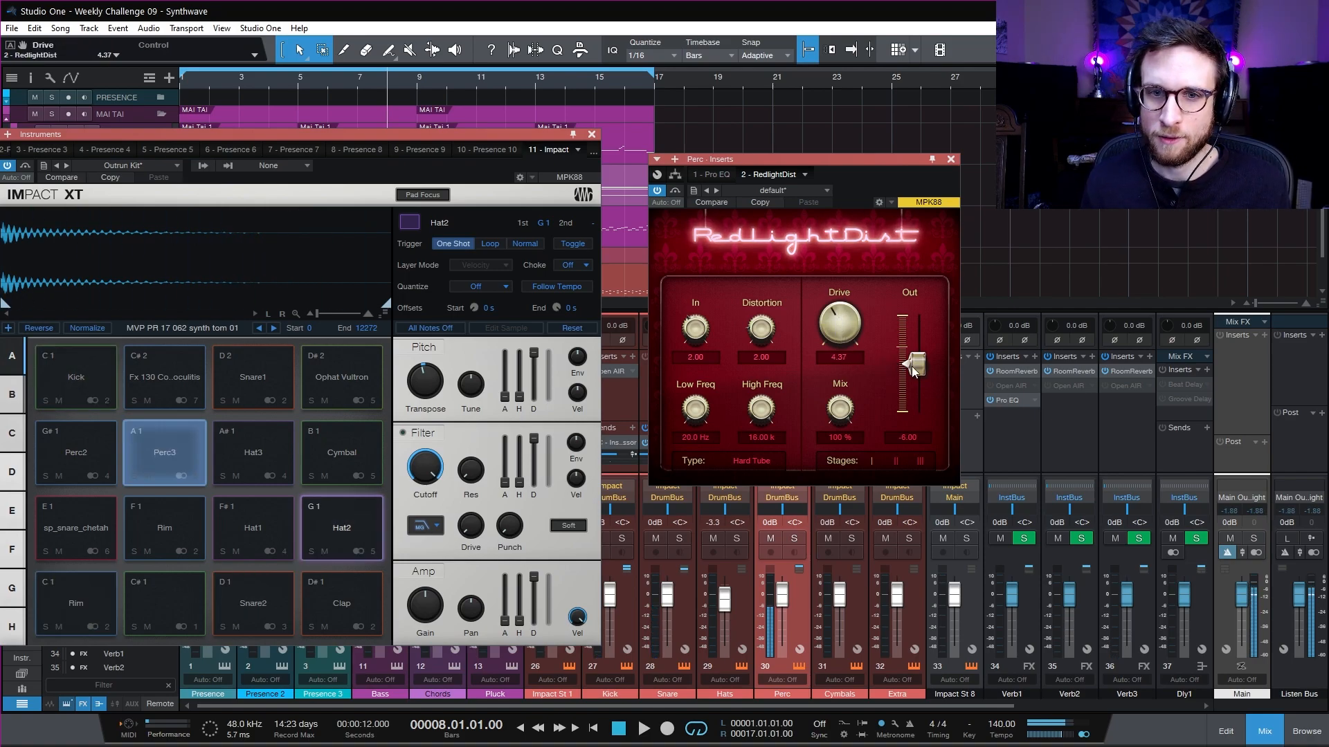
key("space")
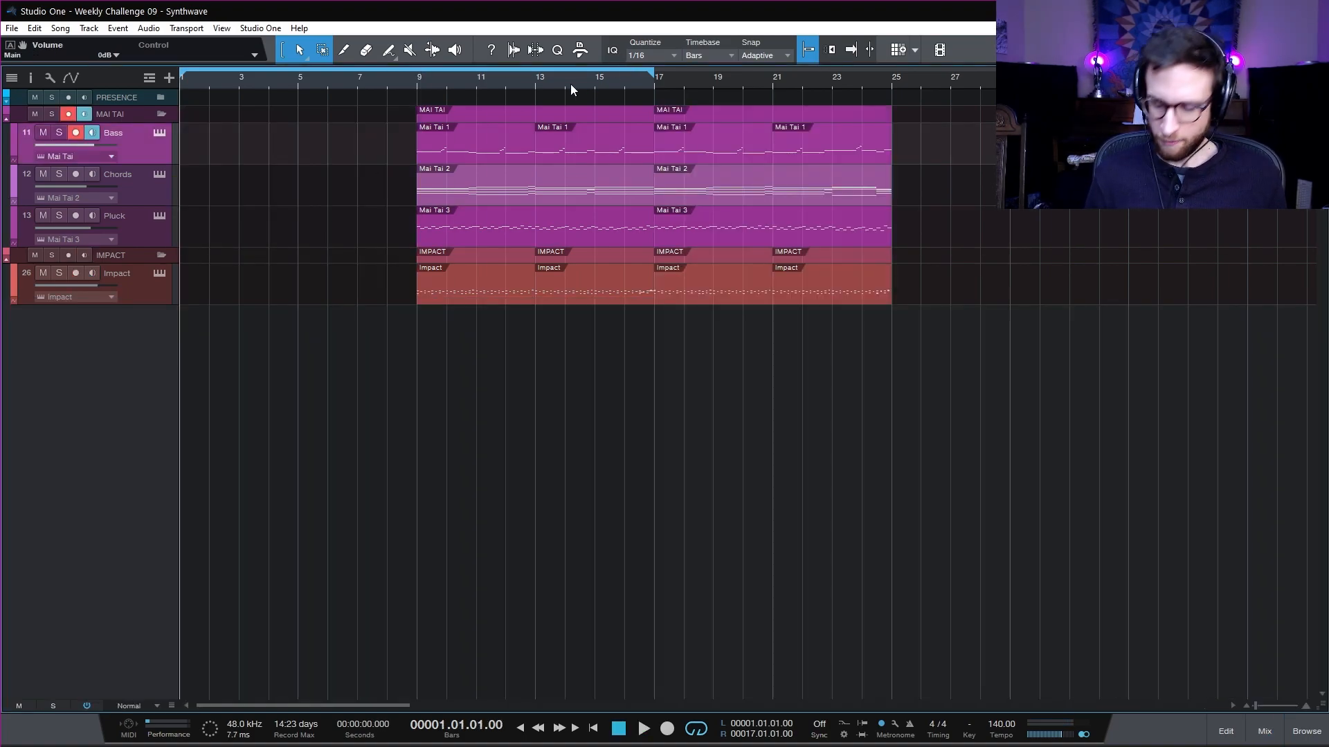
- Turn off looping and show the hidden Mai Tai 4 track from the track list
key("KP_Divide")
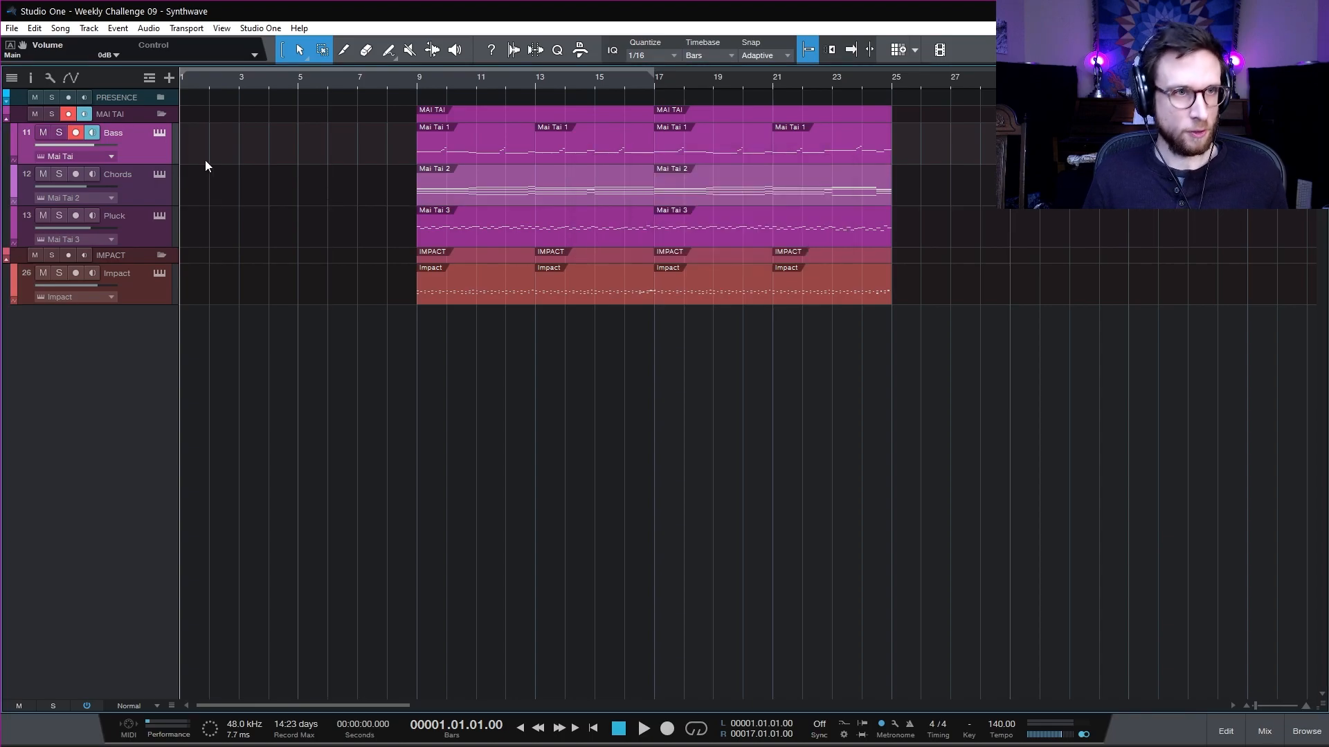
left_click(151, 234)
left_click(19, 79)
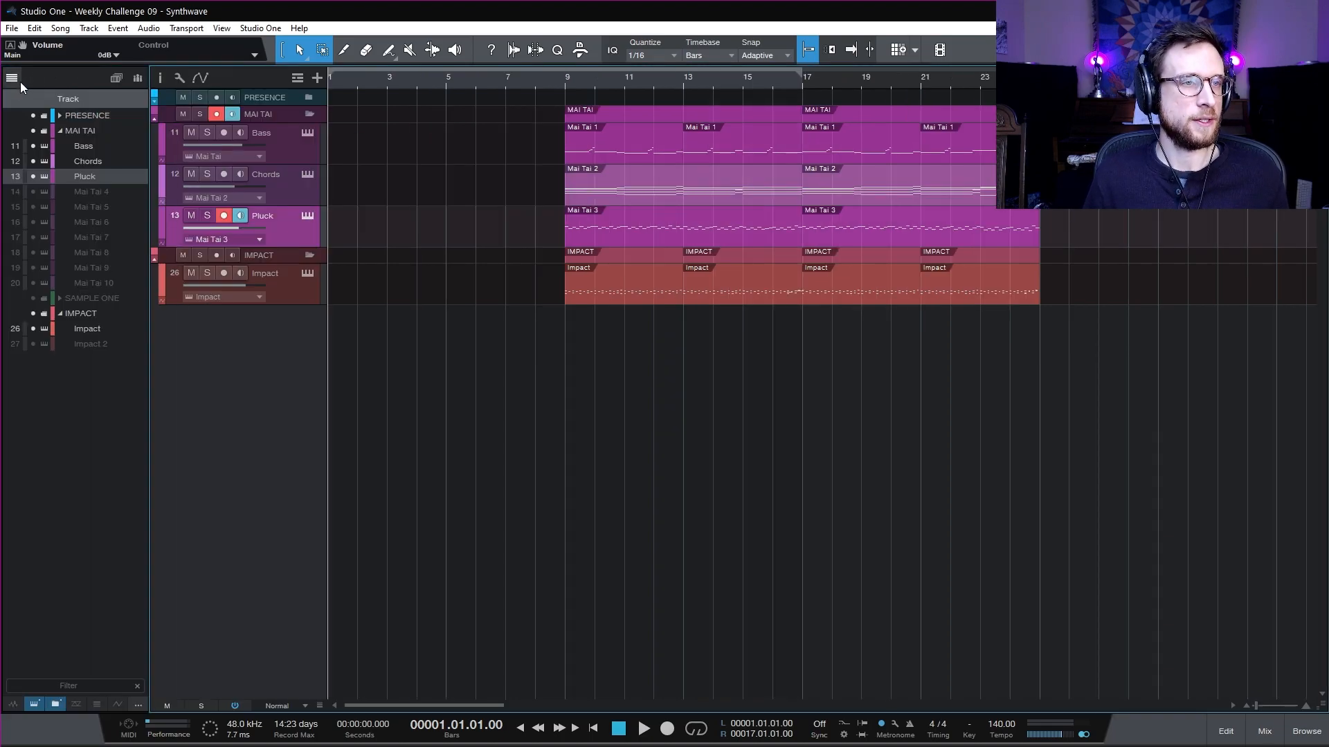
left_click(70, 193)
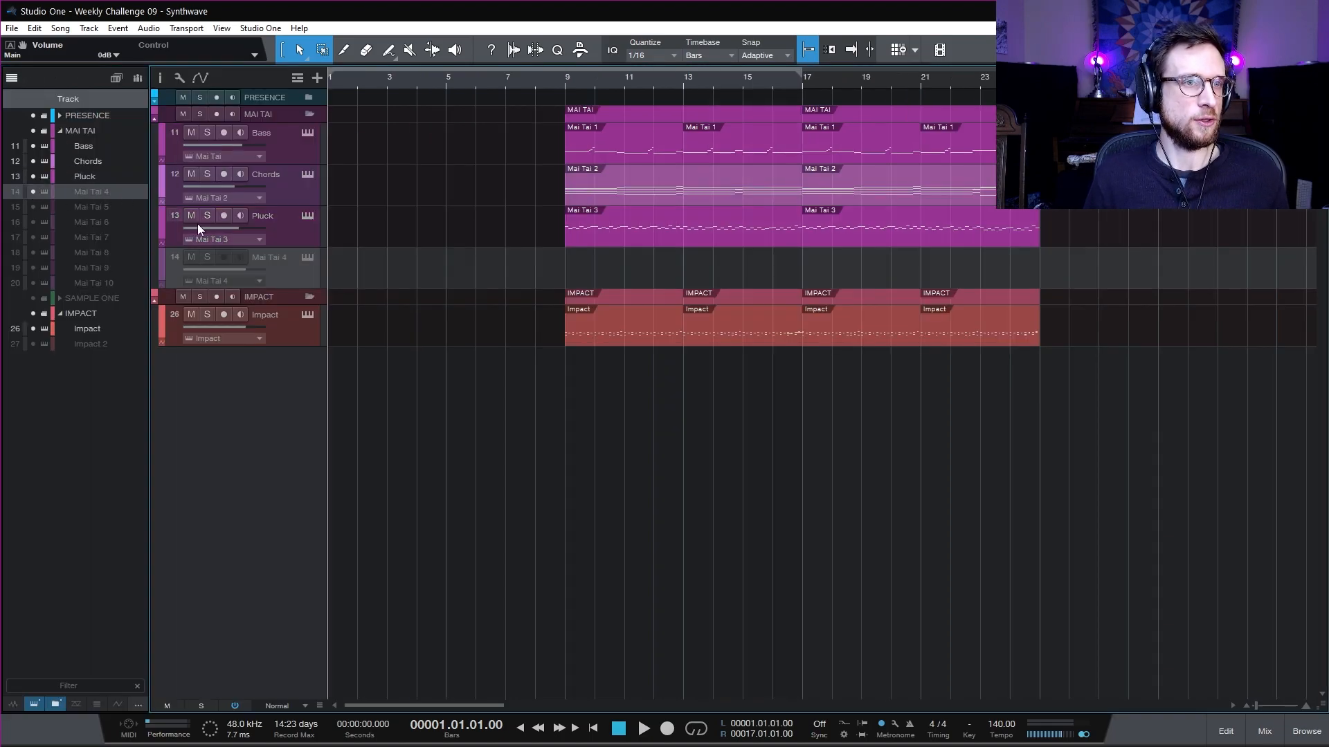
- Open the Mai Tai 4 synth, raise the Osc 1 spread and enable its random phase
left_click(307, 257)
left_click_drag(731, 254, 756, 169)
left_click(658, 269)
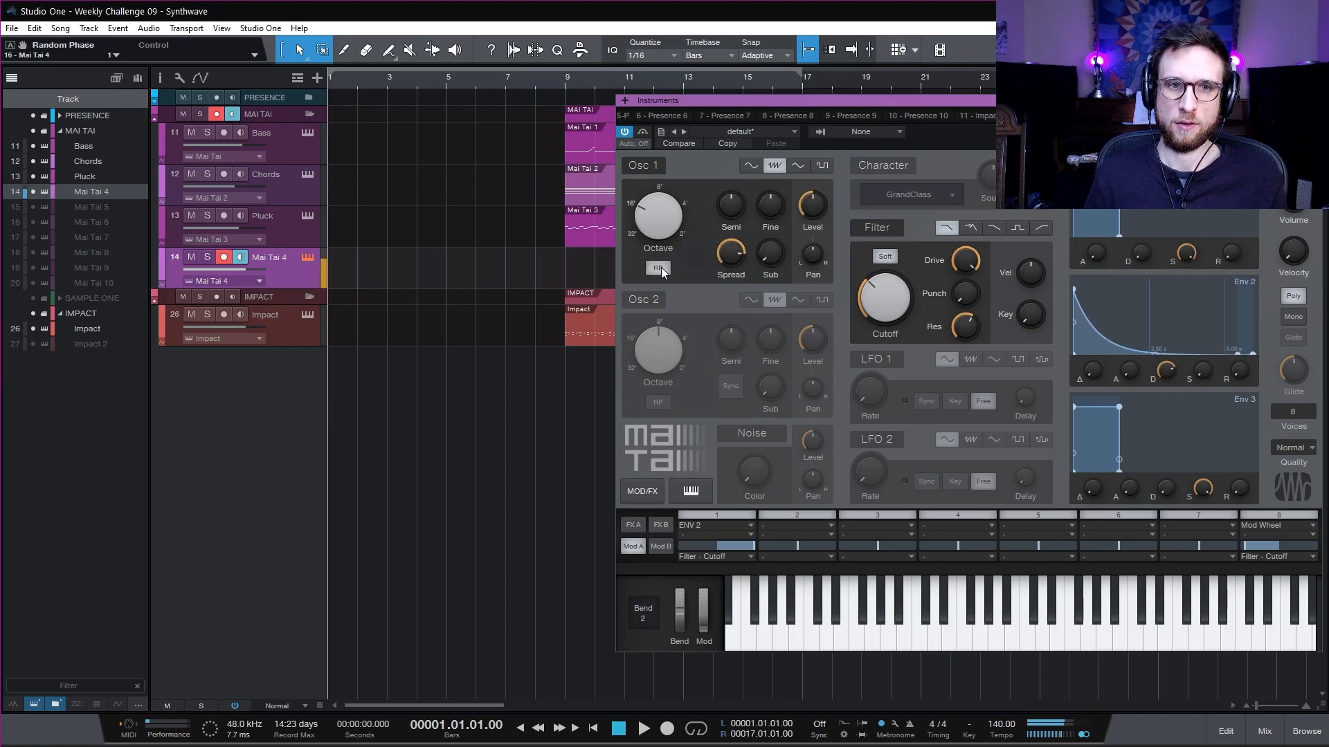
left_click_drag(733, 258, 734, 264)
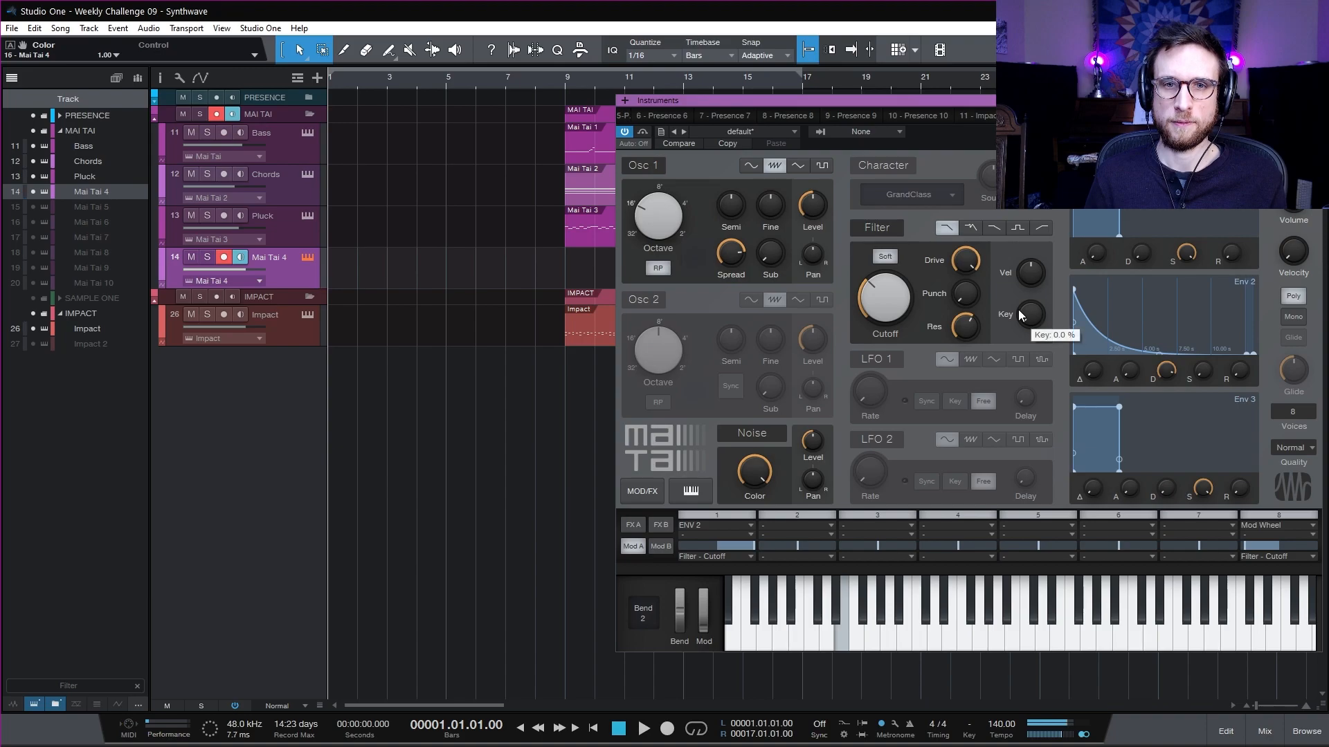
- Set the Mai Tai 4 synth's modulation effect to Phaser and adjust its depth
left_click(633, 525)
left_click(822, 518)
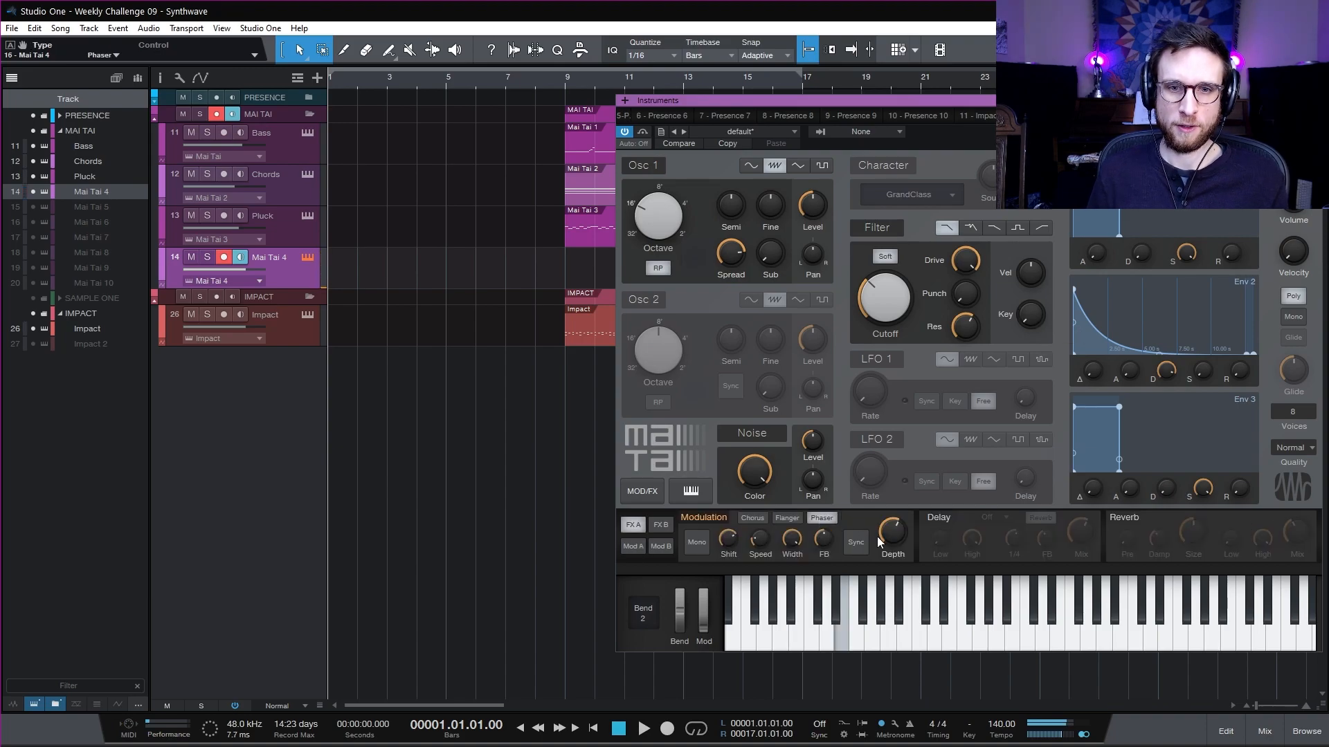
left_click_drag(898, 536, 898, 578)
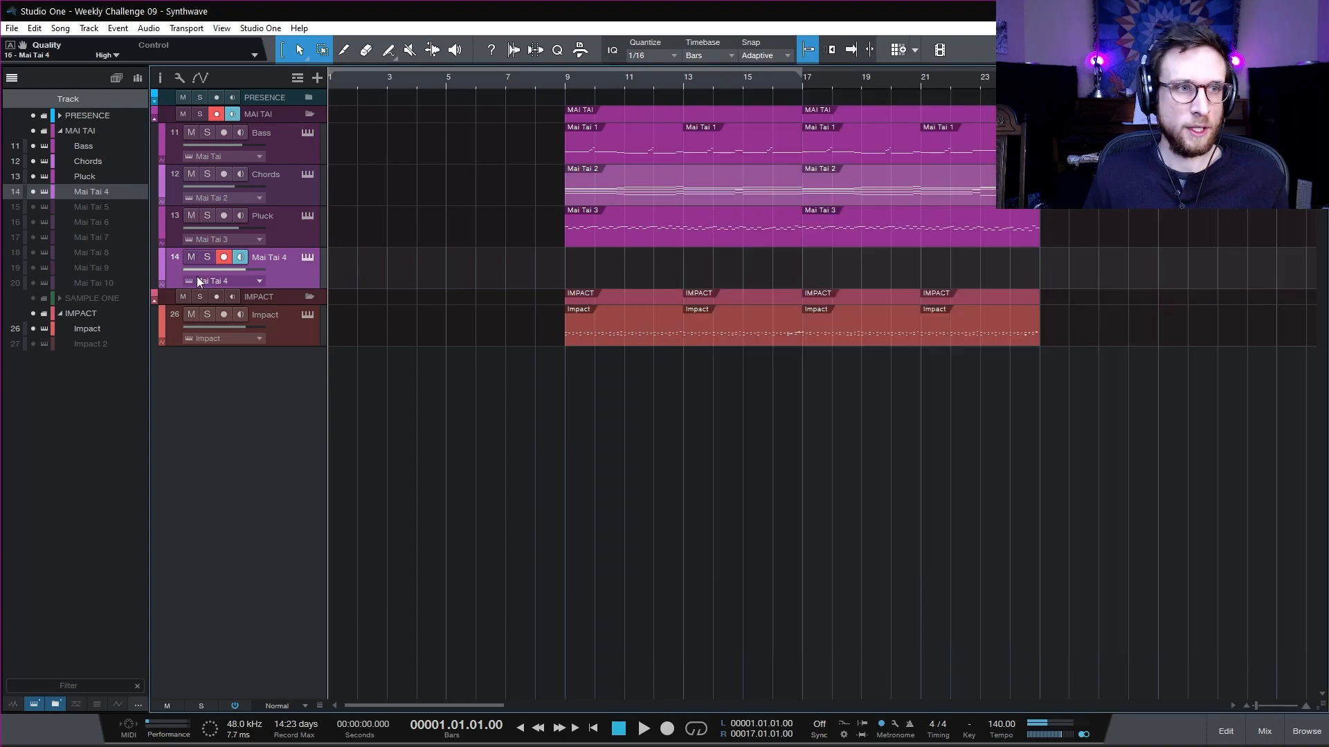
- Set the Mai Tai 4 track's Verb2 send level to -0.4 and move its sustained E1 part to bar 5
left_click(1264, 731)
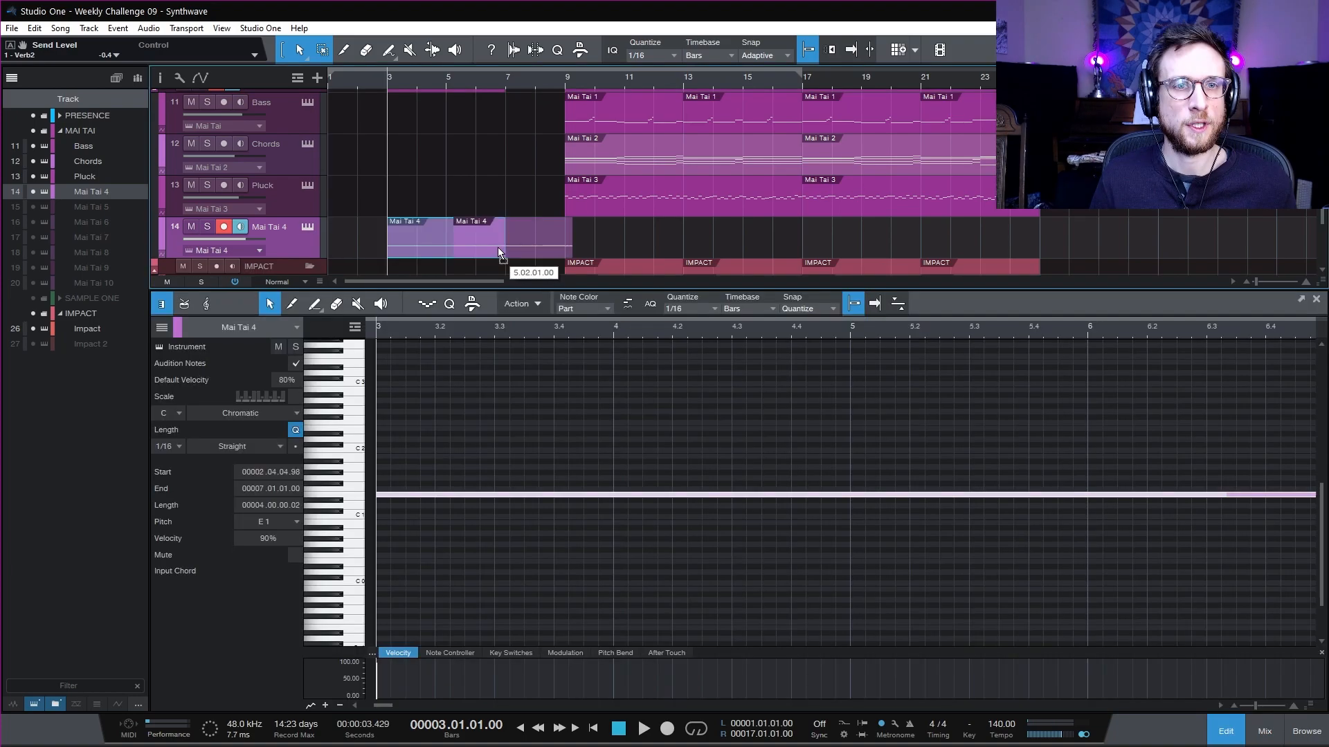
left_click_drag(499, 253, 500, 254)
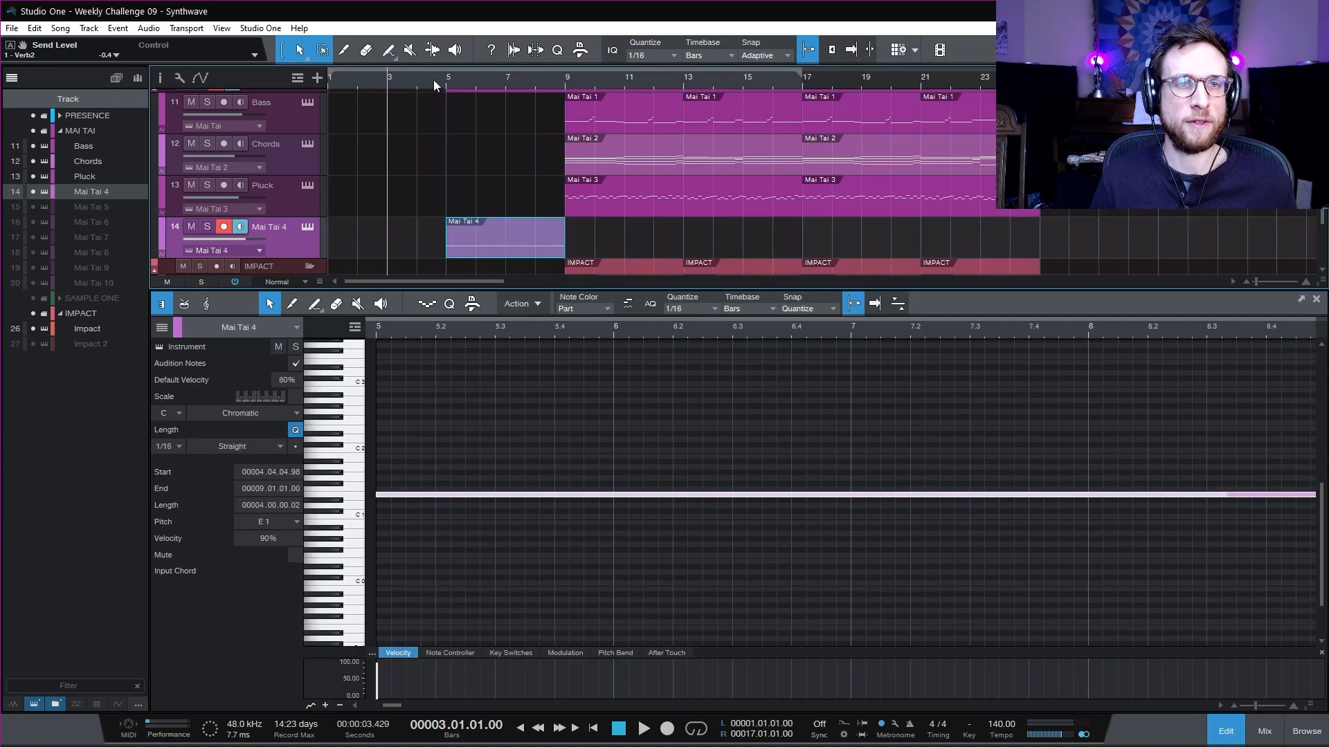
left_click(1227, 731)
- Place a one-bar Impact drum part with a single hit at bar 5, under the start of the sustained bass part
left_click(462, 335)
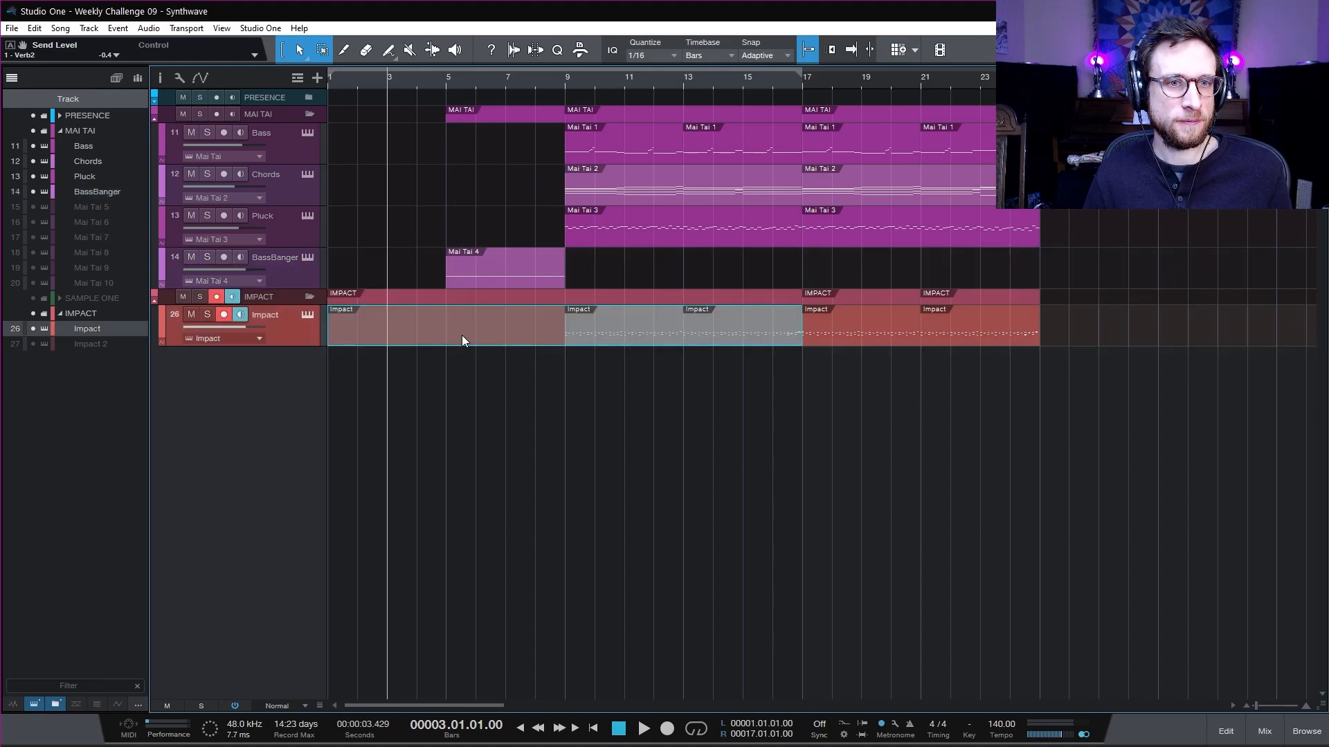
key("space")
key("space")
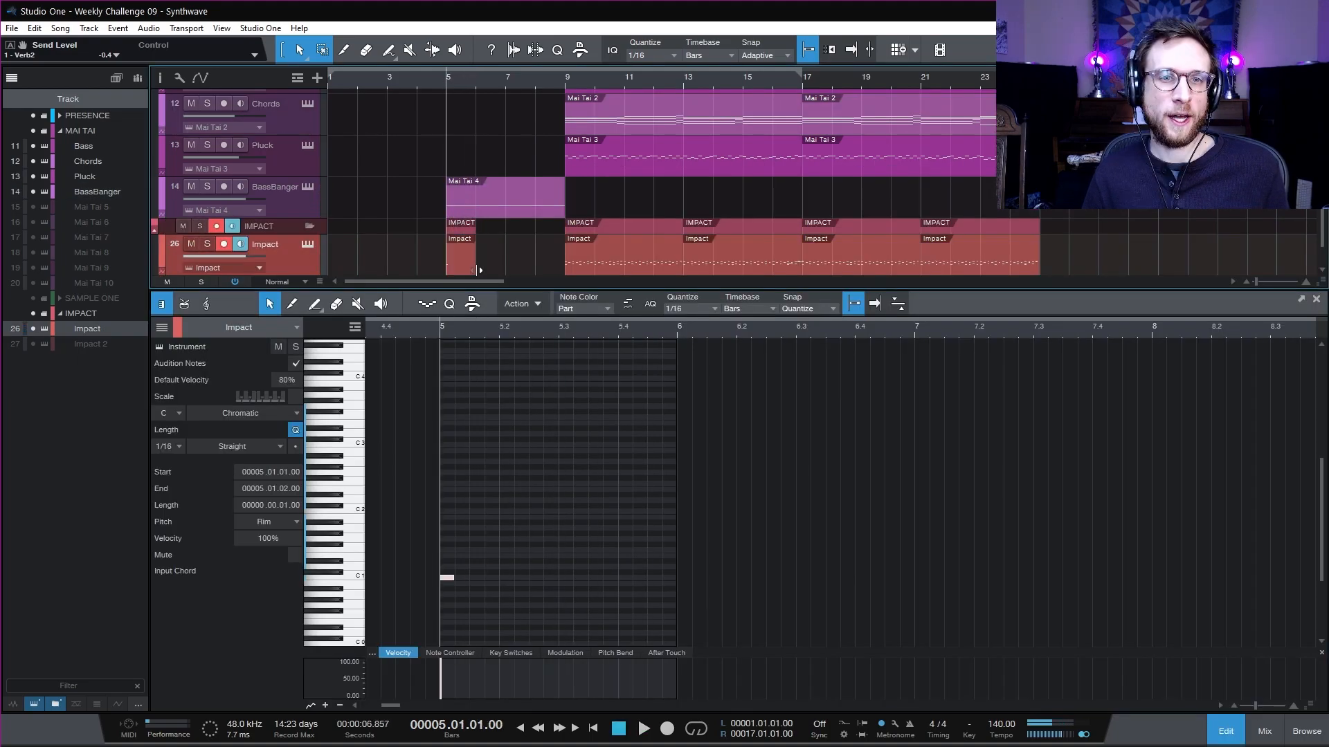
scroll(478, 268, "down", 1)
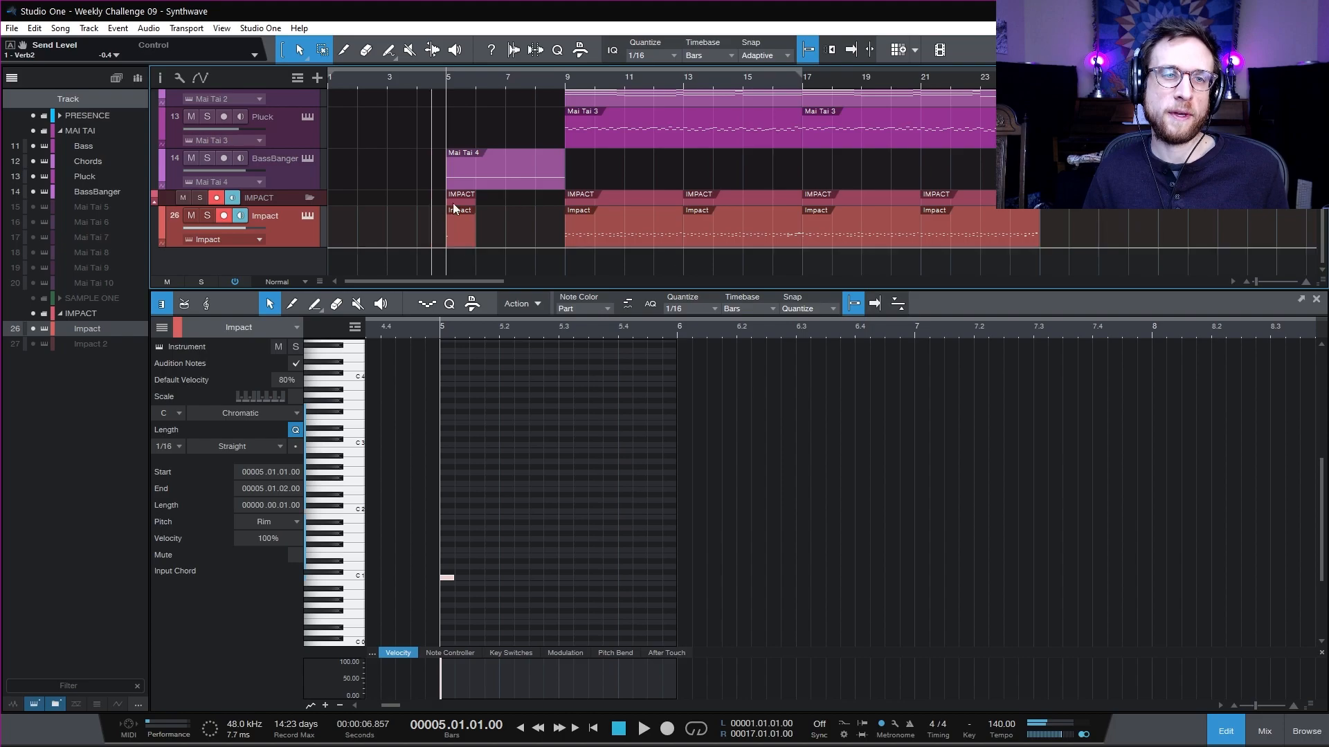
scroll(436, 213, "up", 1)
scroll(436, 214, "down", 1)
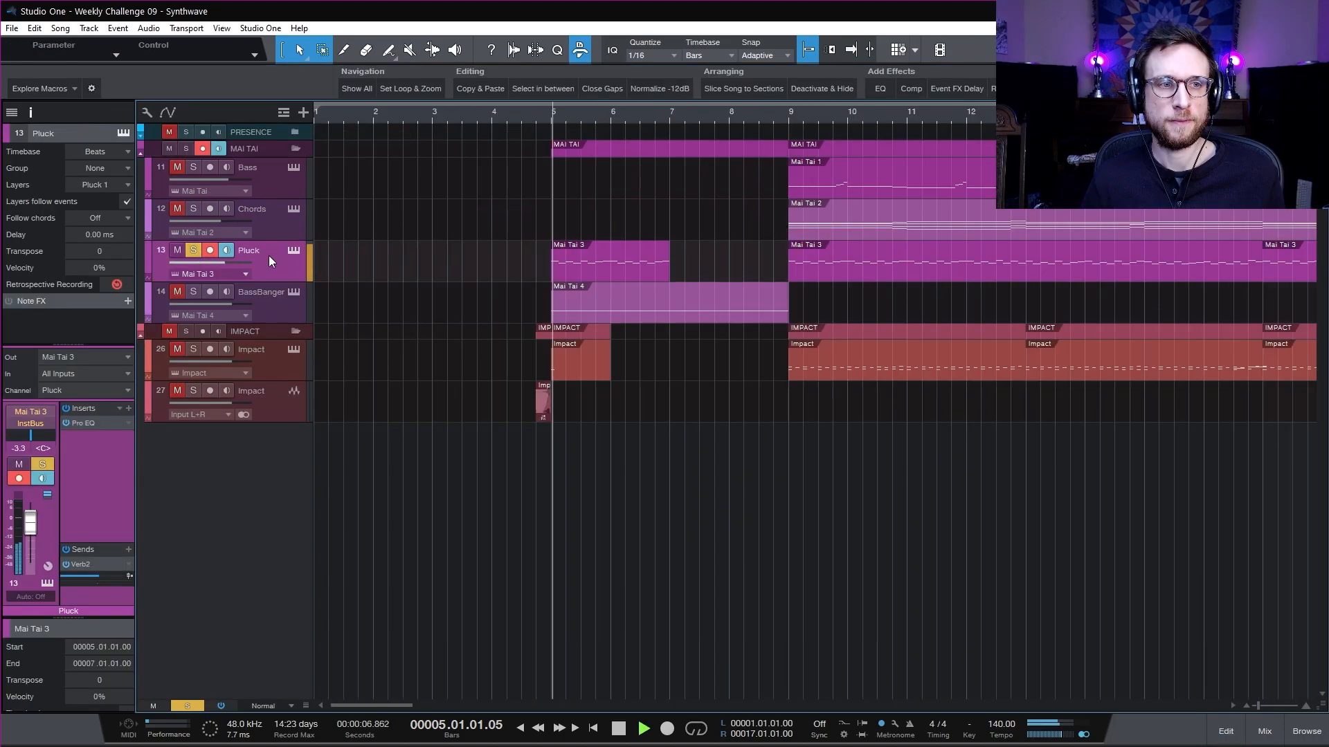
- Audition the soloed Pluck part from bar 5 while trying out its mod wheel
key("space")
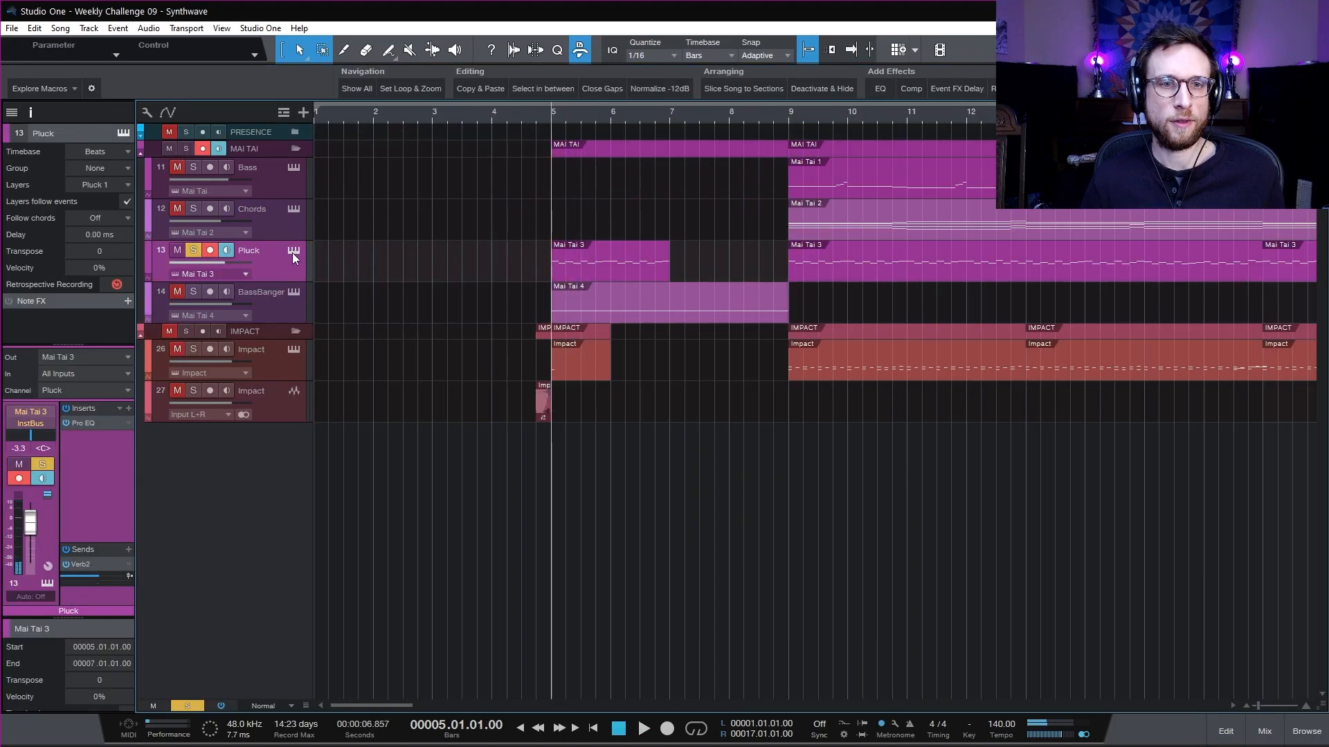
key("space")
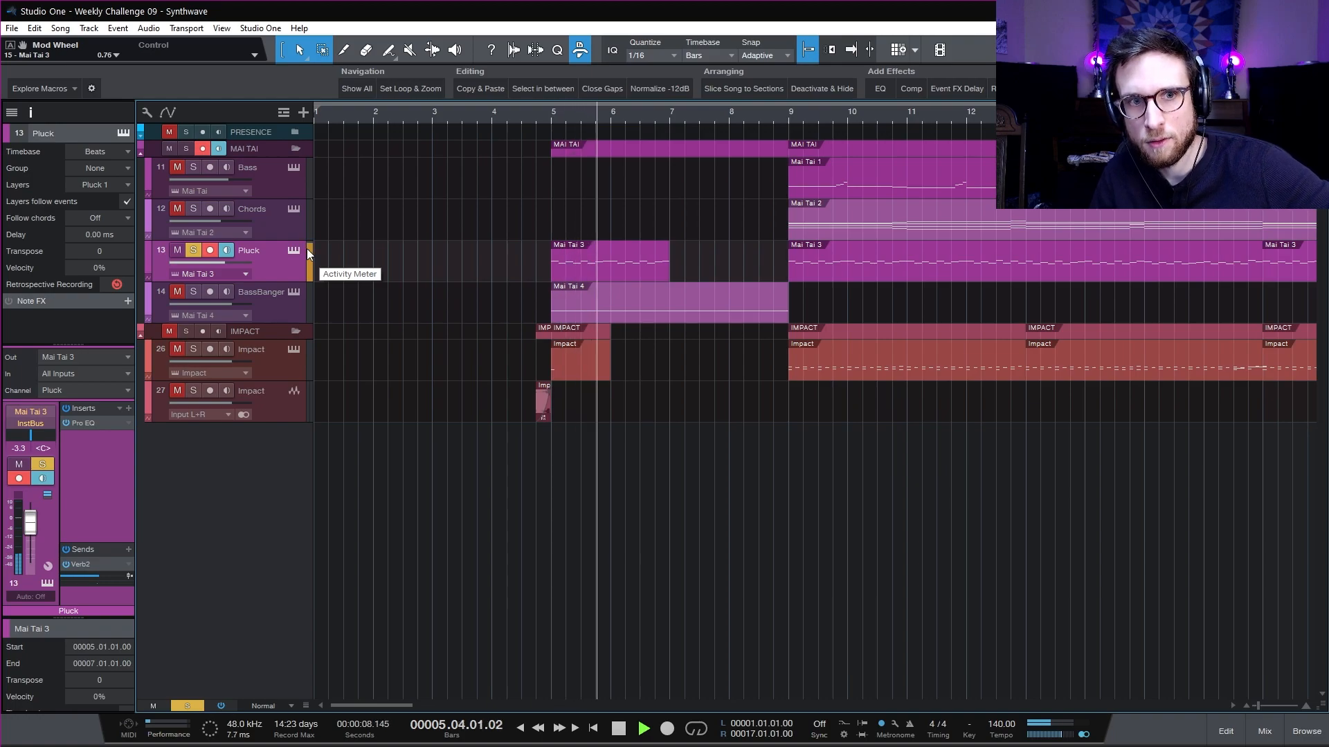
key("space")
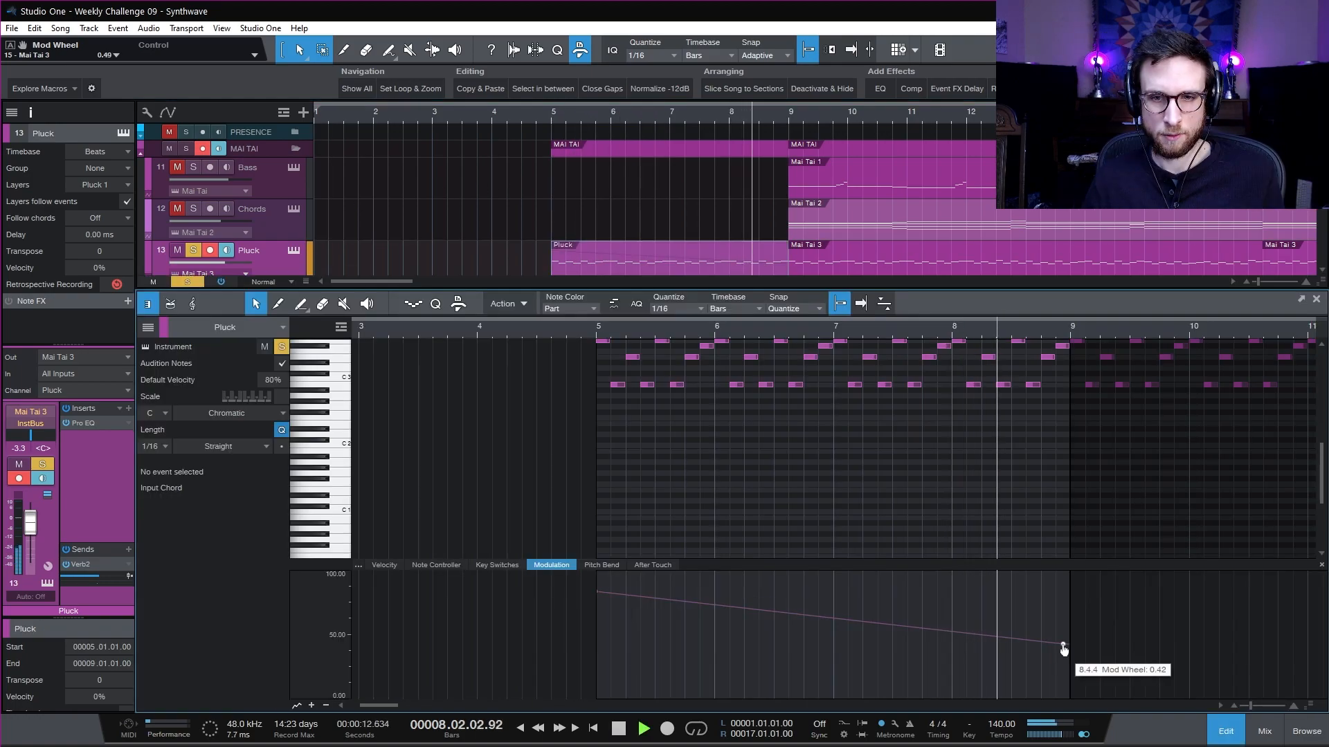
- Shape the Pluck part's modulation curve to fall to about 0.43 near the end of bar 8 and reach zero at bar 9
key("space")
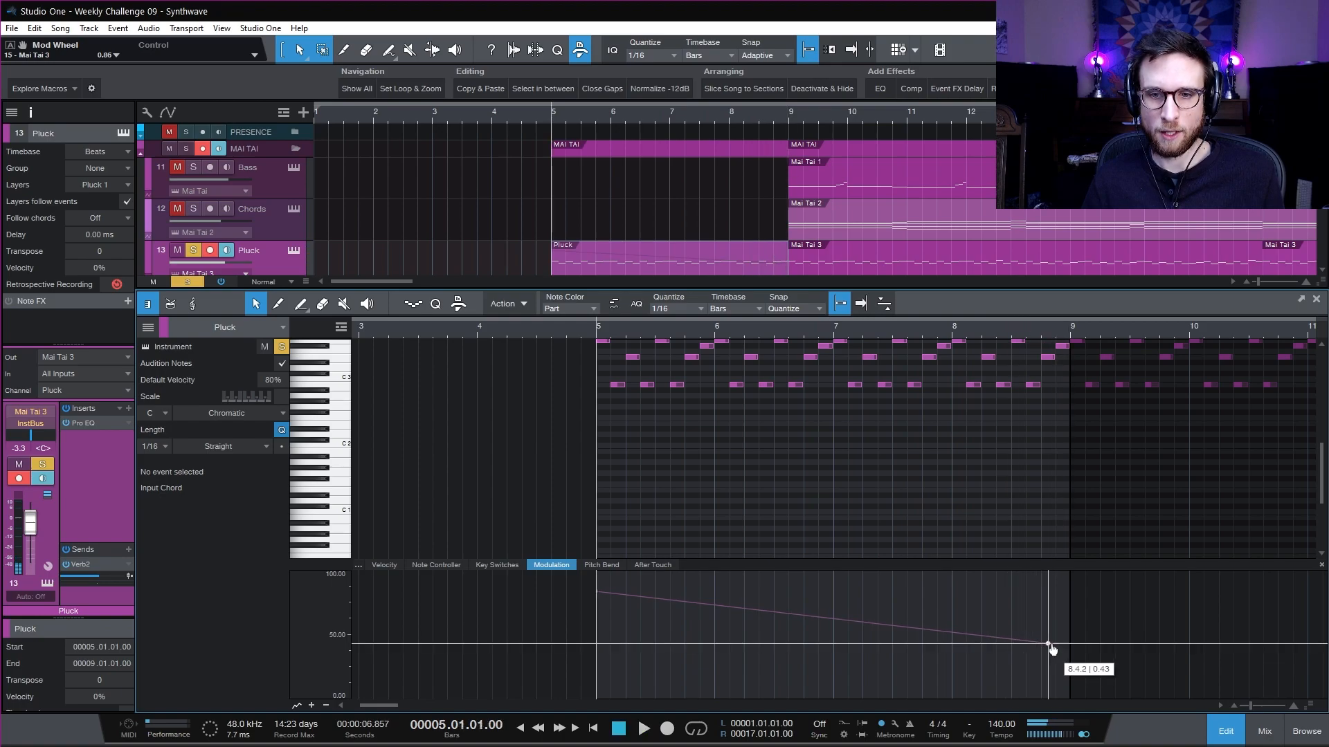
left_click_drag(1070, 647, 1070, 713)
key("space")
left_click(1014, 659)
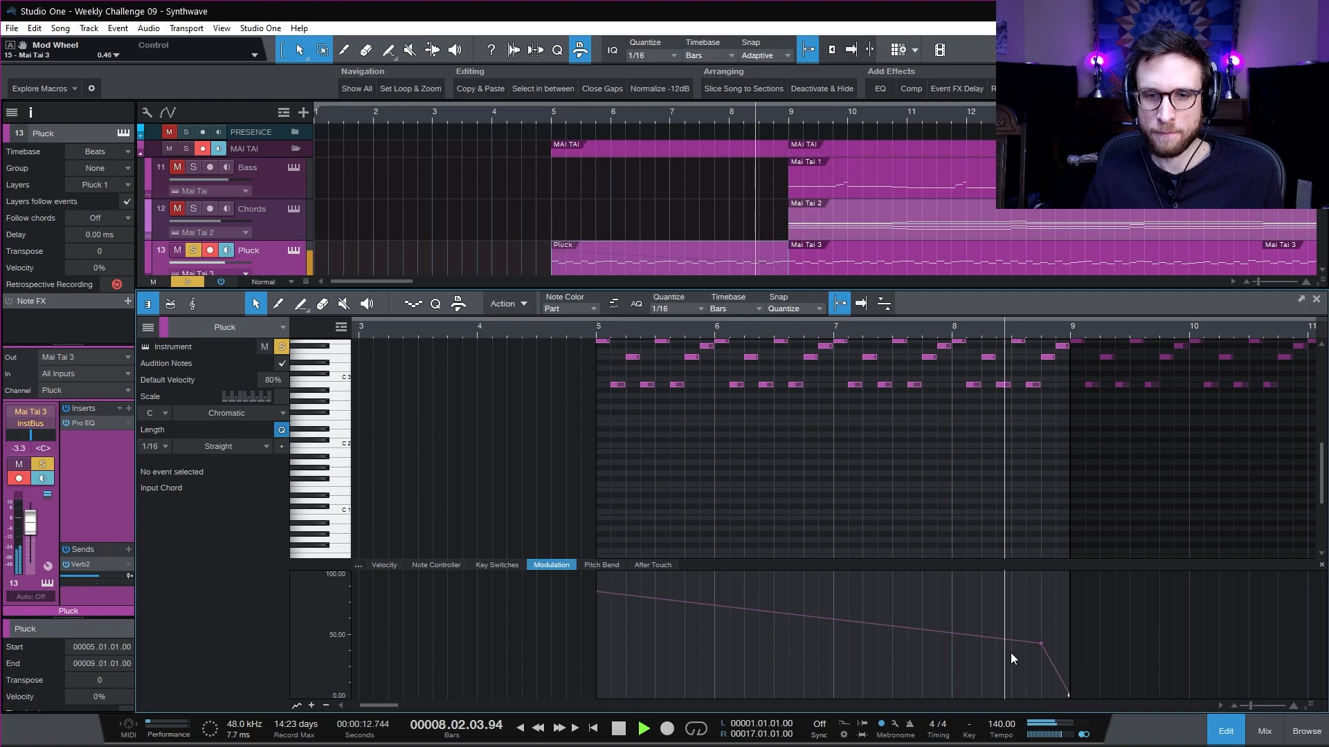
key("space")
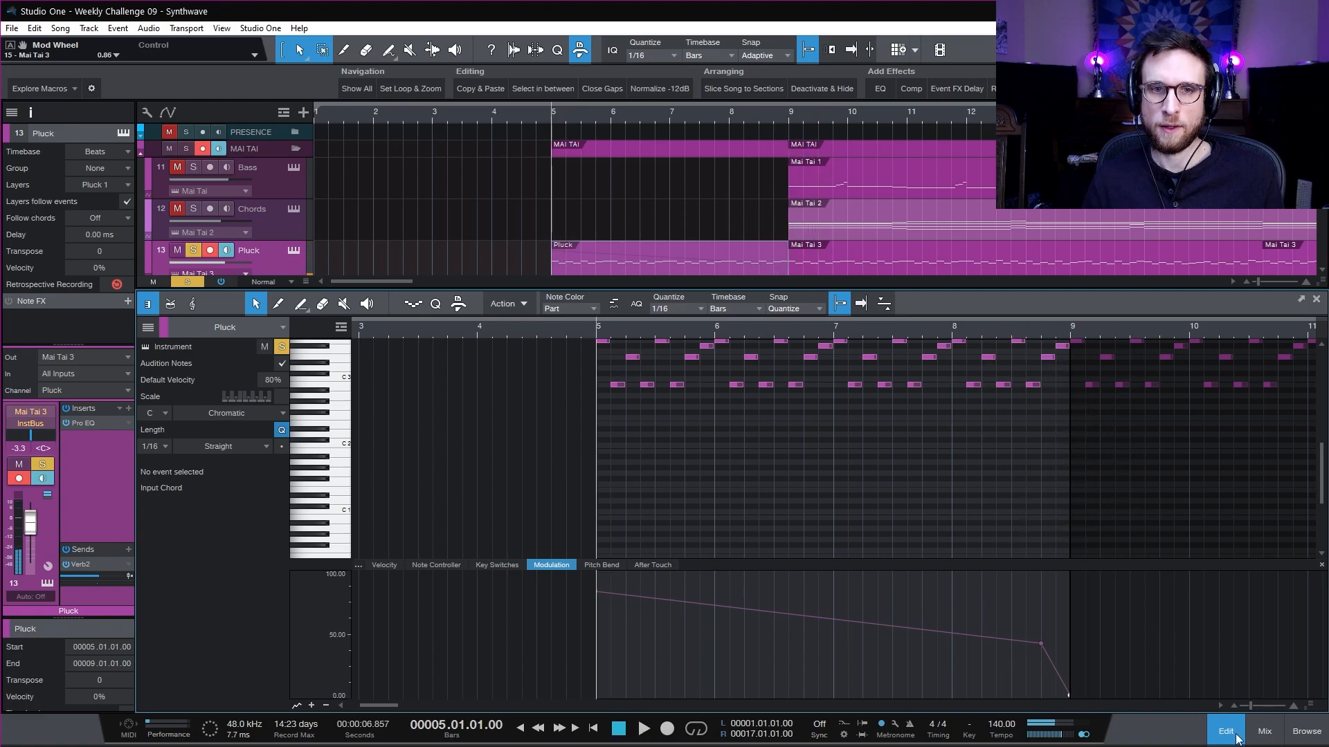
key("F2")
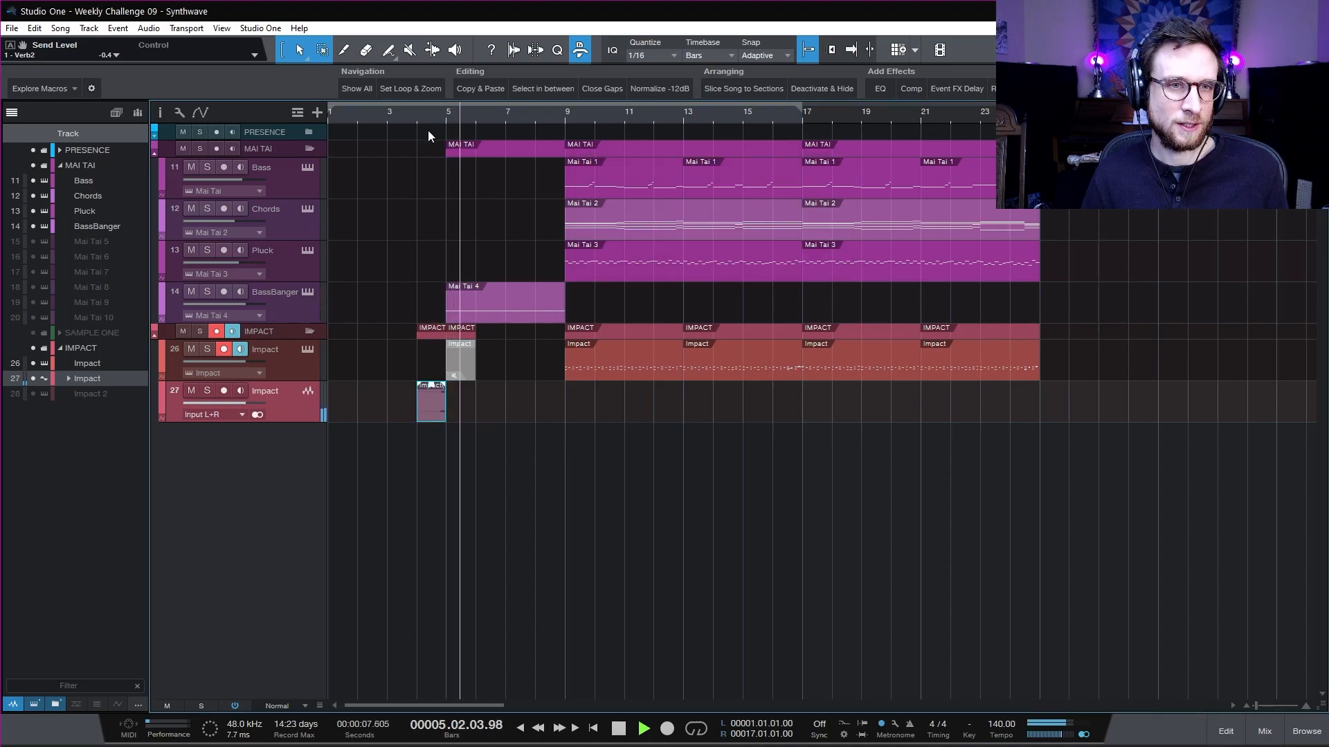
- Enable the high cut in the Pro EQ on the Impact audio event and set it to 232 Hz
key("space")
left_click(462, 367)
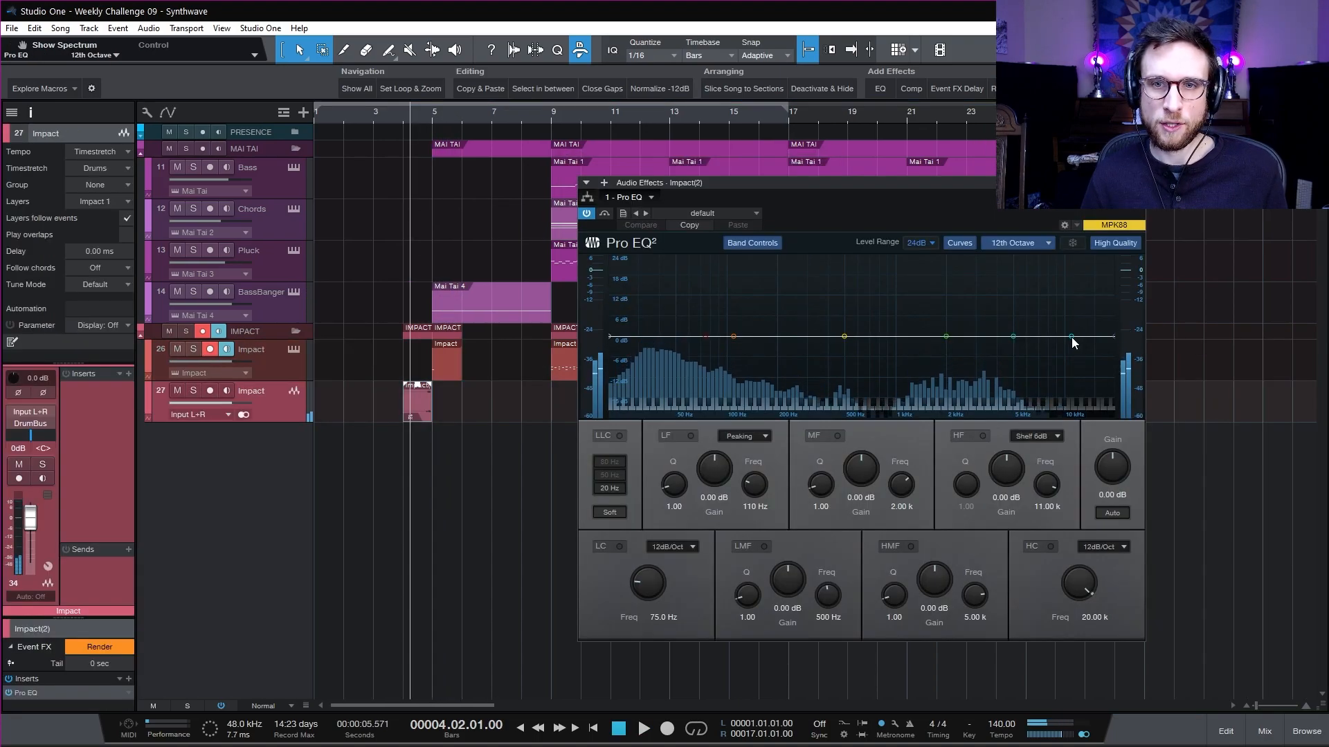
left_click(1050, 547)
left_click_drag(1078, 583, 1065, 604)
key("space")
key("space")
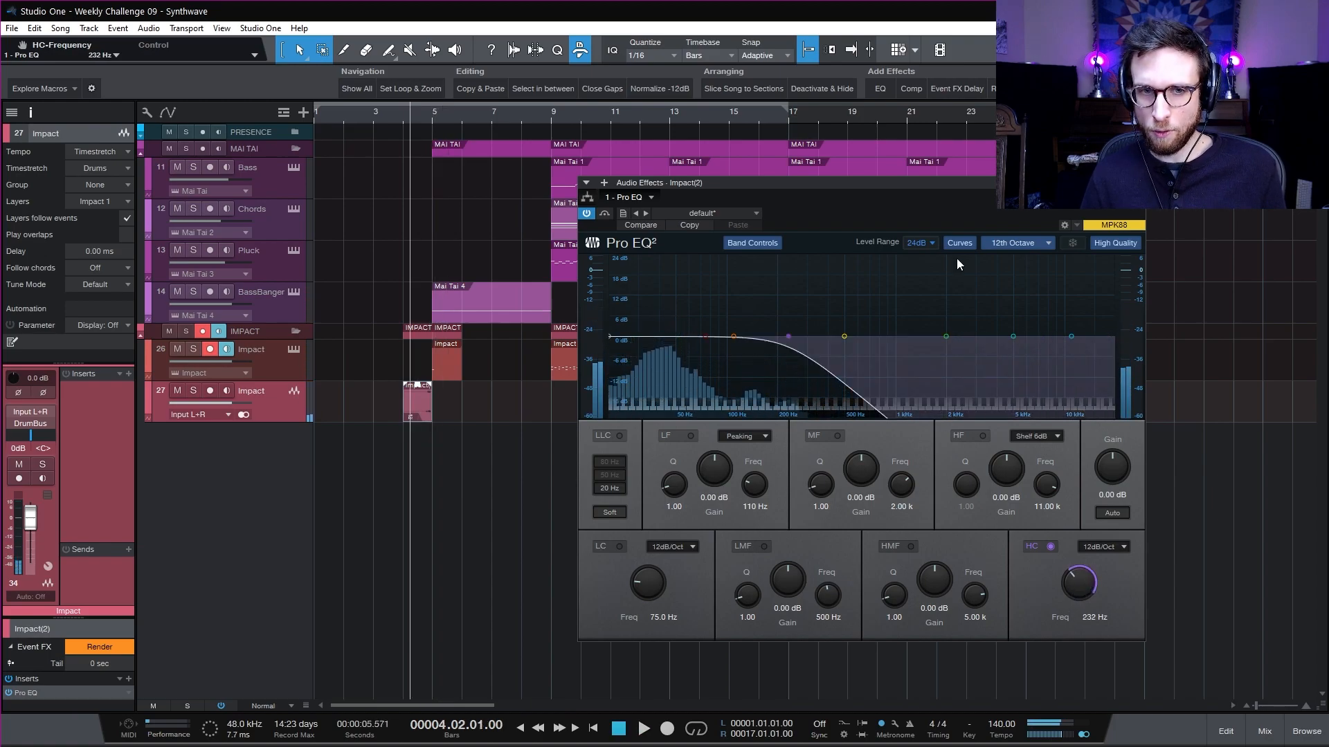
left_click(1136, 183)
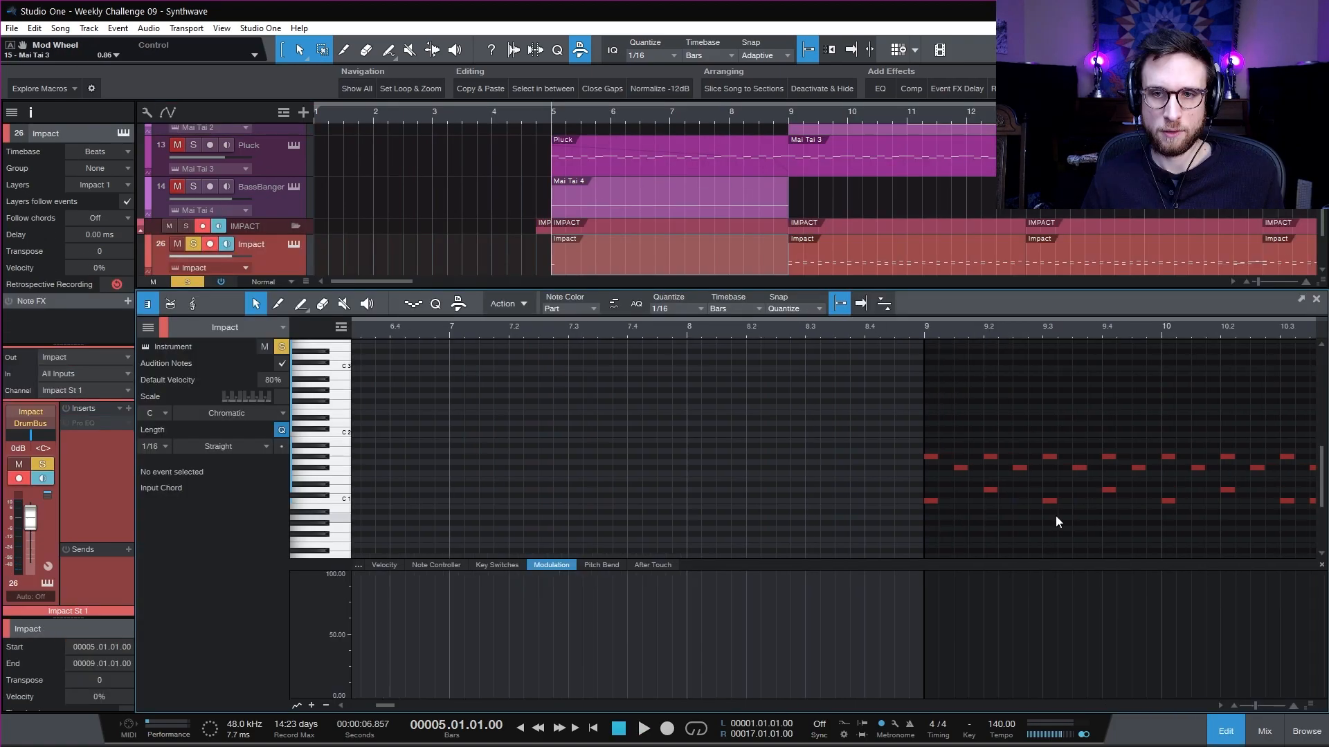
- Copy the drum fill before bar 17 to the end of bar 8 in the Impact part and hear it unsoloed
scroll(1056, 516, "right", 10)
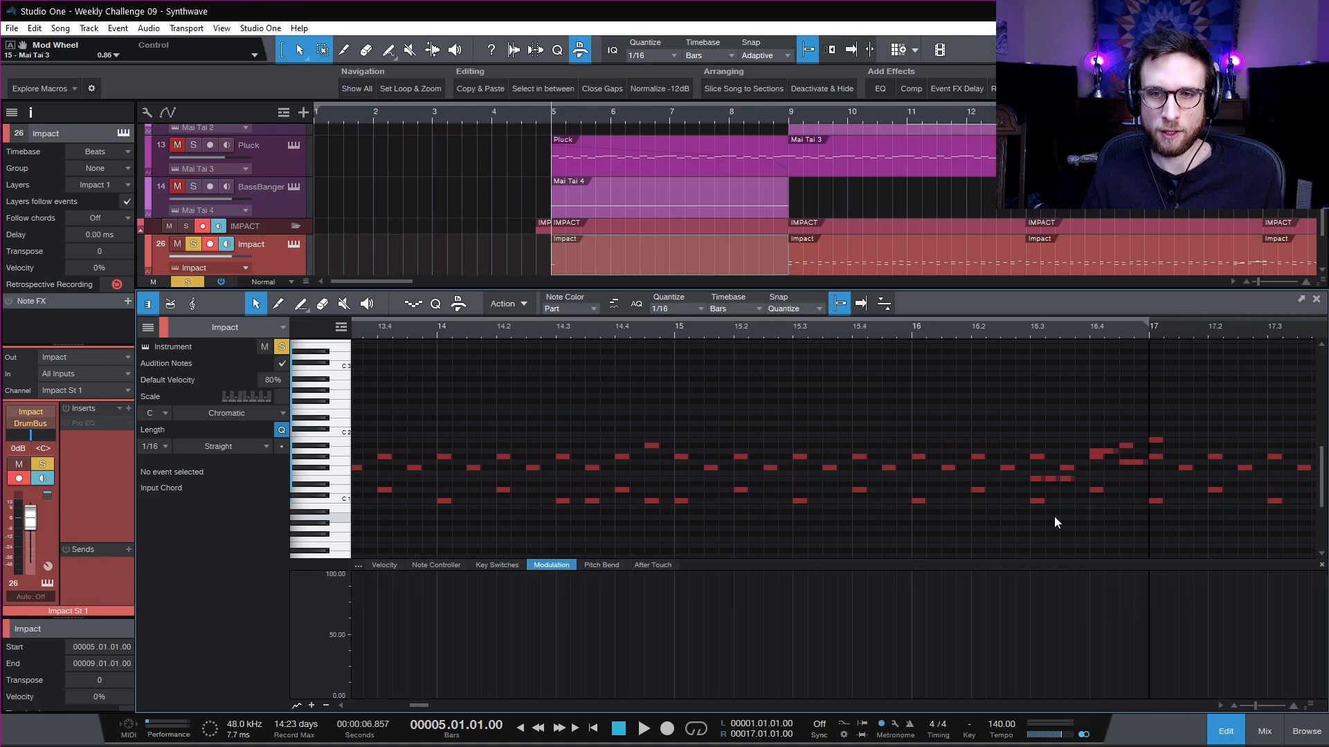
scroll(1054, 516, "right", 2)
left_click_drag(823, 476, 888, 486)
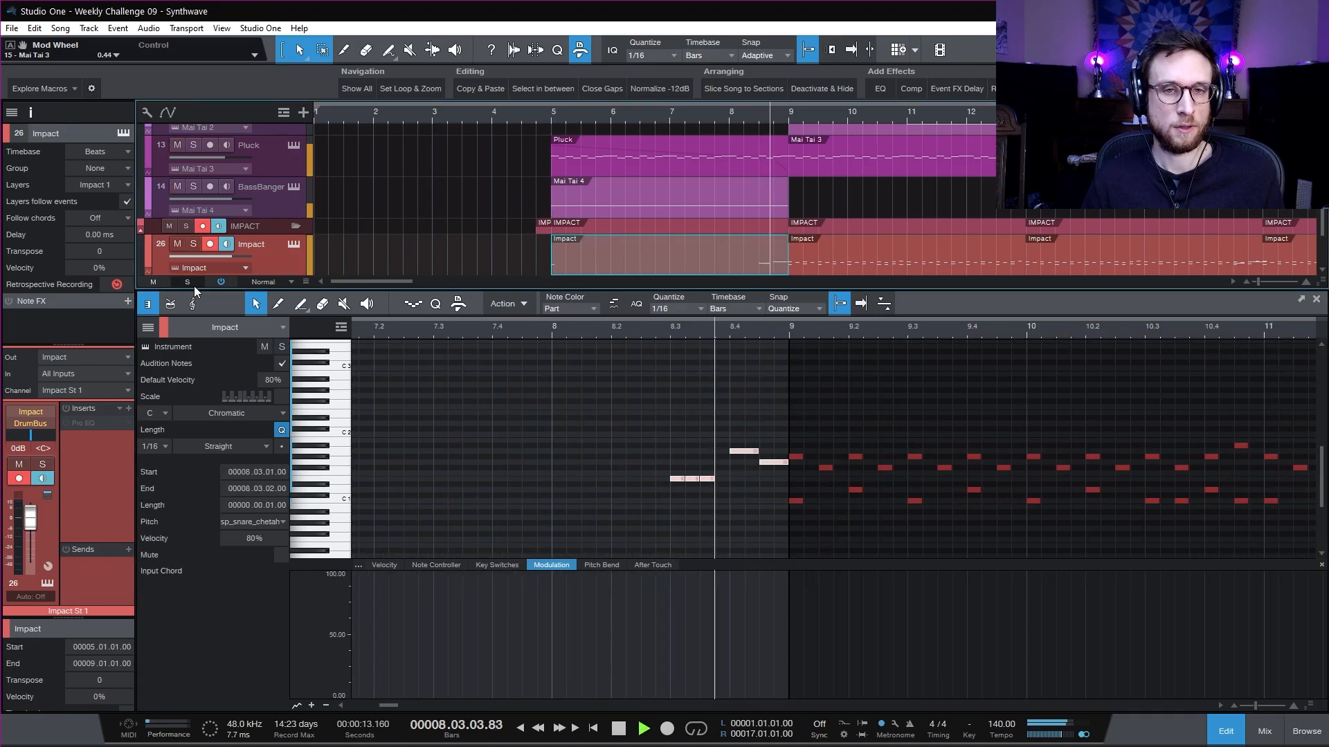
left_click(190, 283)
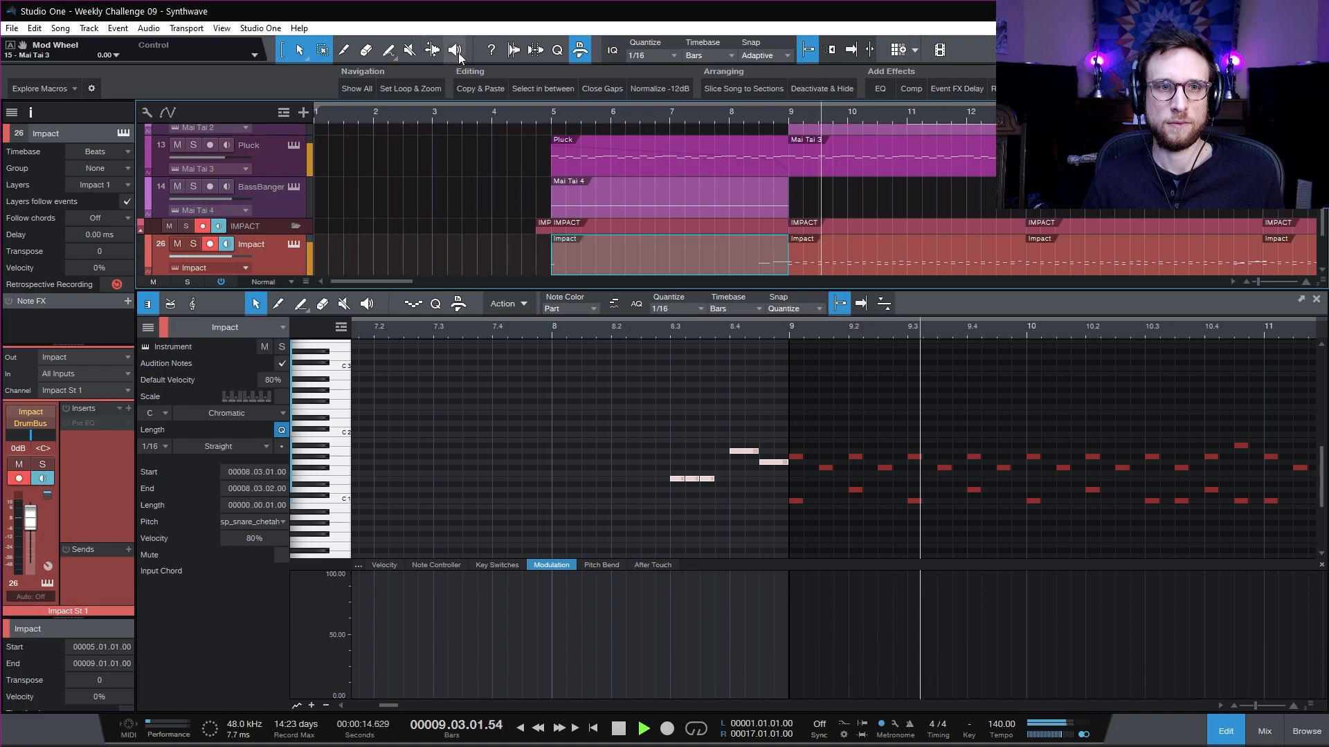
key("space")
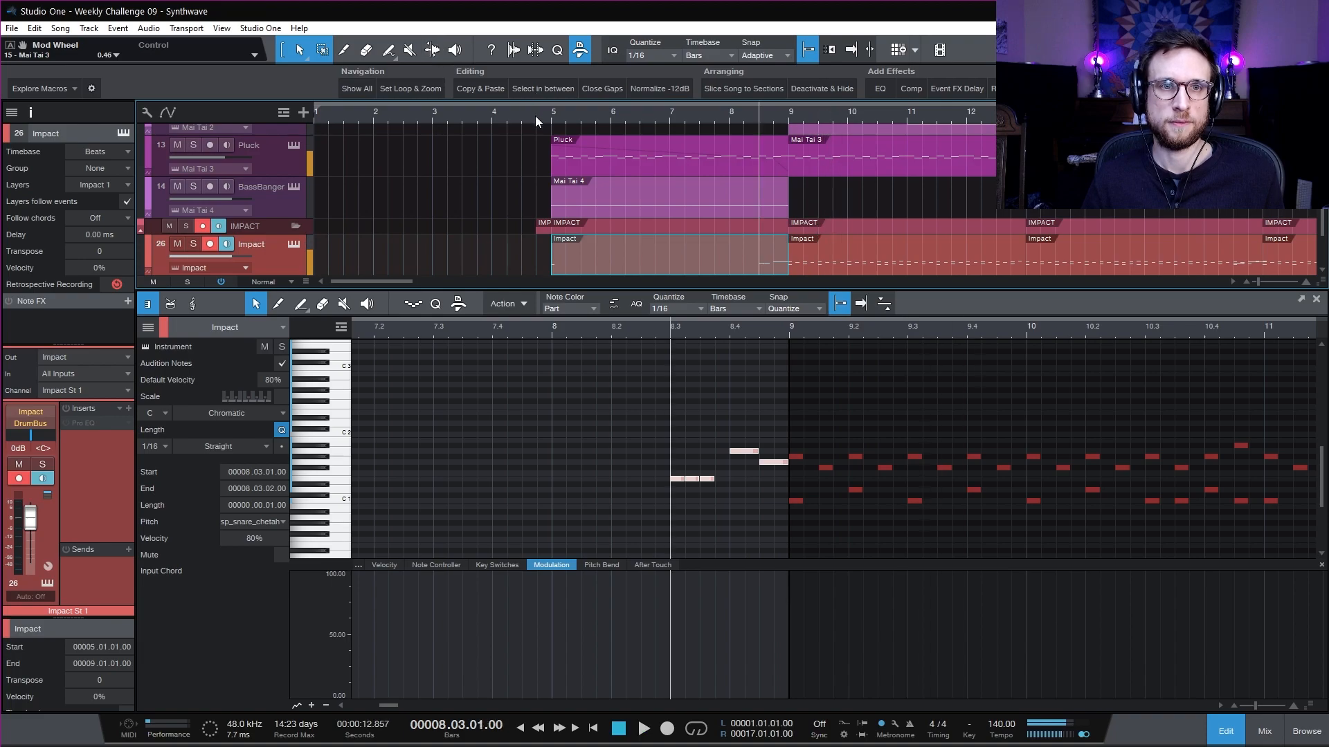
- Add a Hat1 note at 6.4.2 to the Impact part in bars 5 to 9 and play it back
left_click(632, 261)
double_click(881, 468)
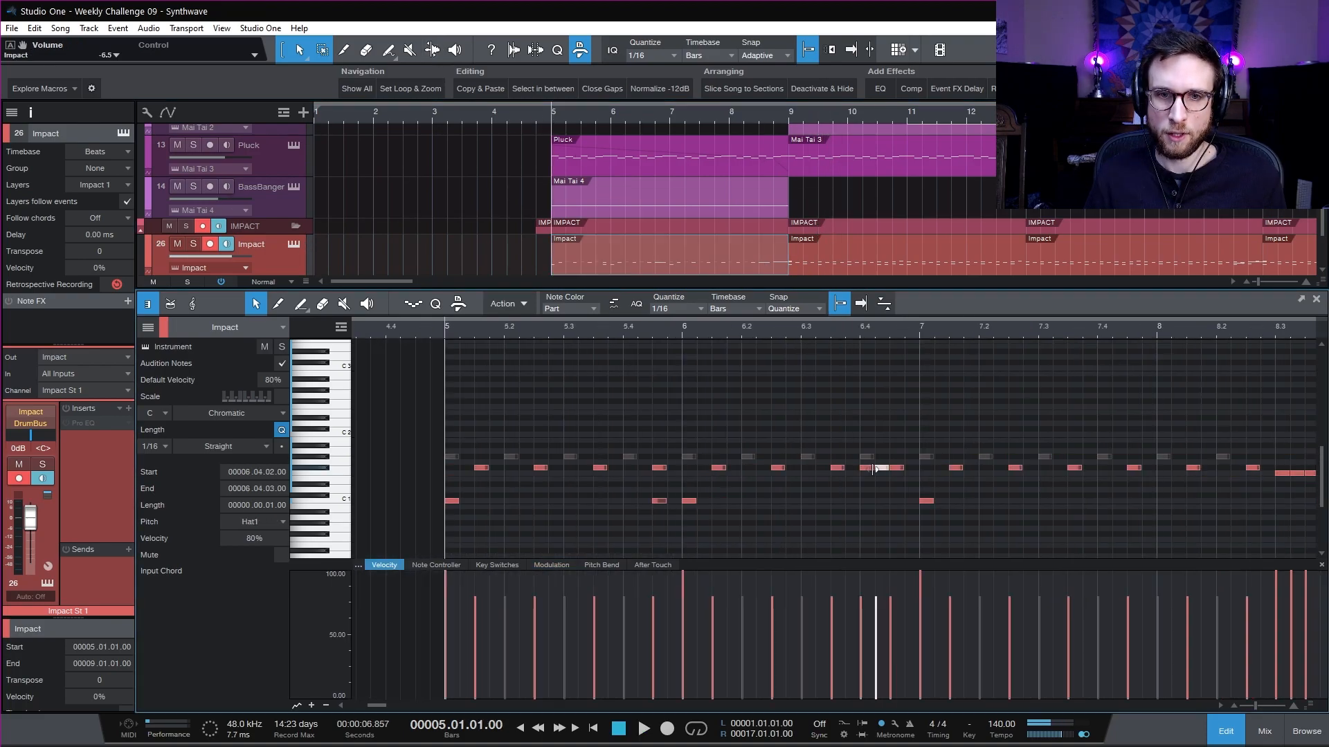
key("space")
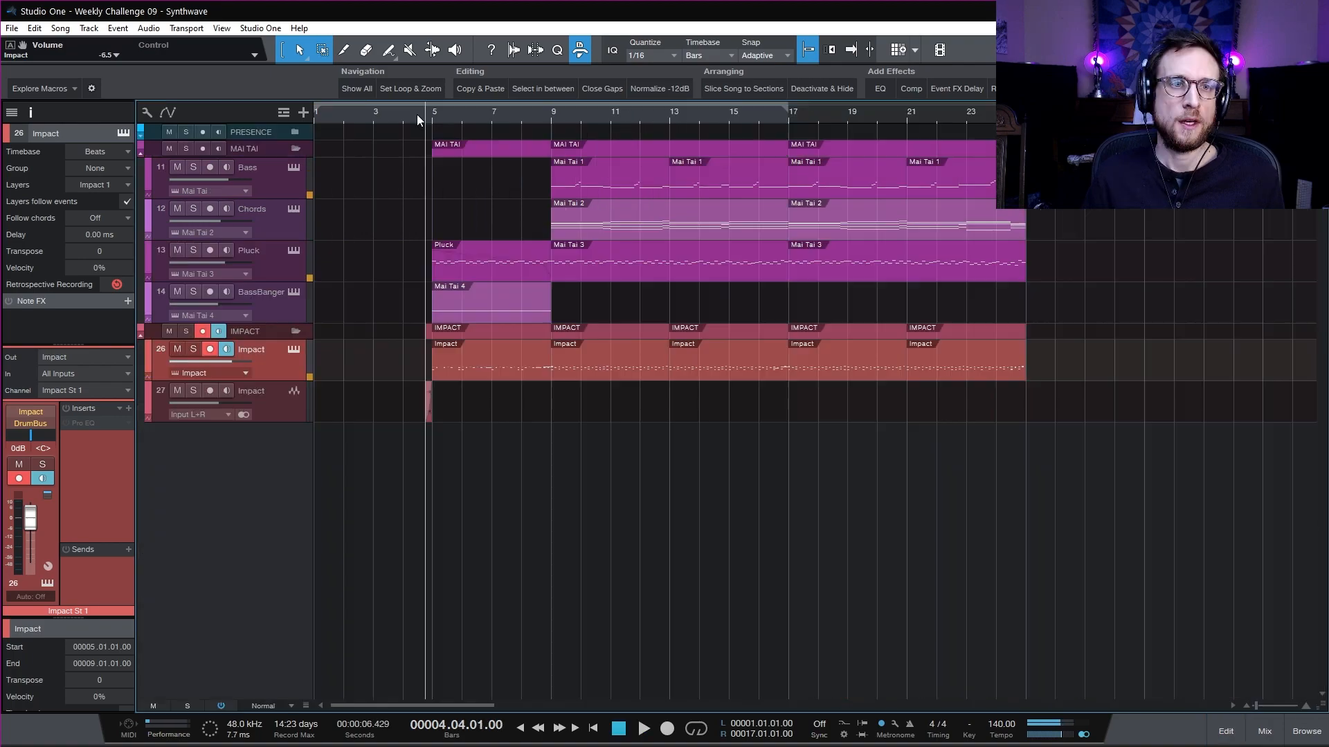
- Add a second RedlightDist to the MixBus ahead of the limiter, set its High Freq to 4.83 k and reduce its Low Freq
left_click(416, 114)
key("F3")
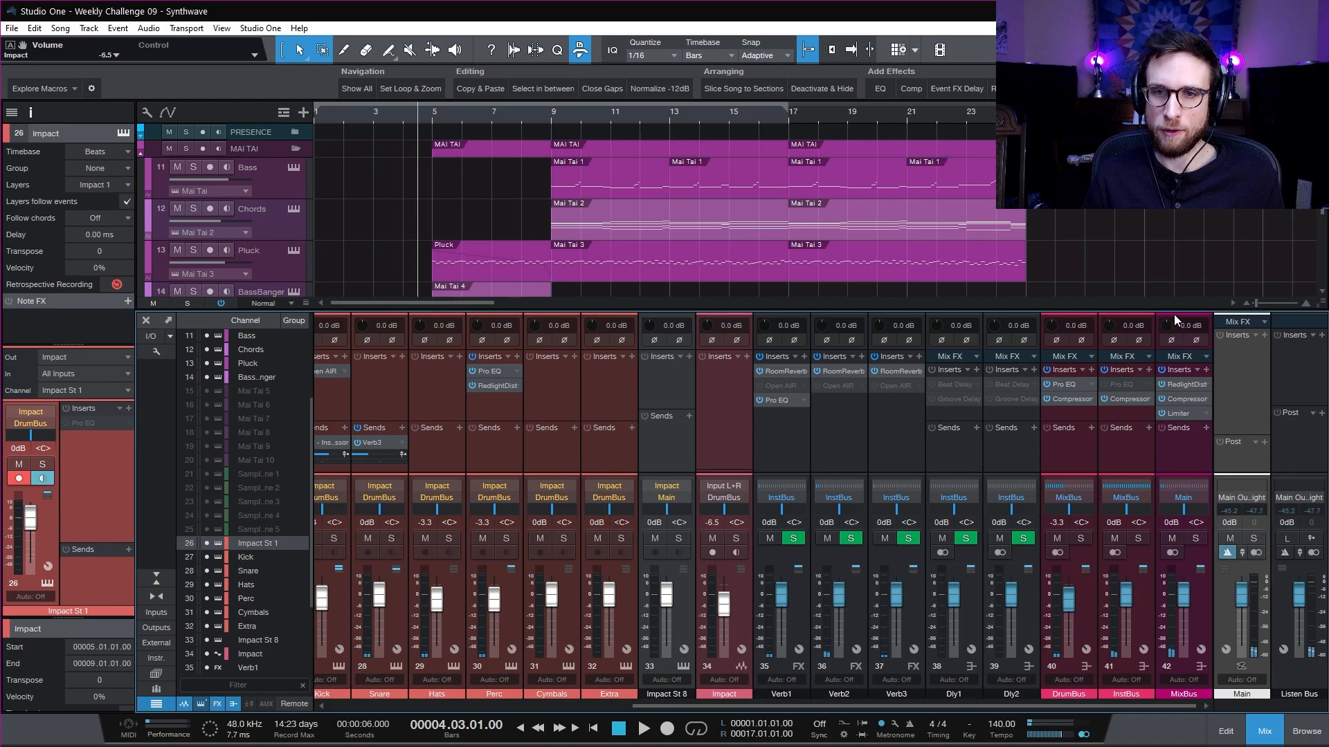
left_click_drag(1174, 313, 1191, 260)
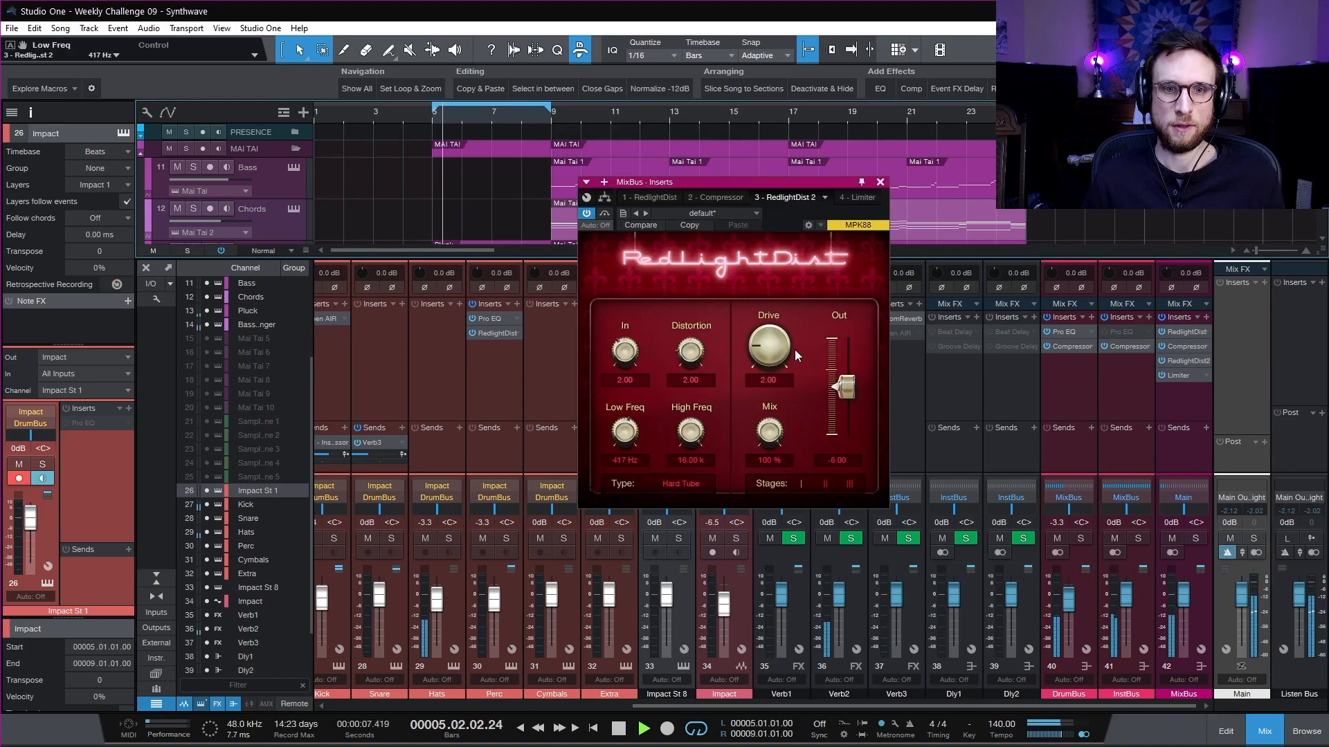
left_click_drag(690, 431, 692, 446)
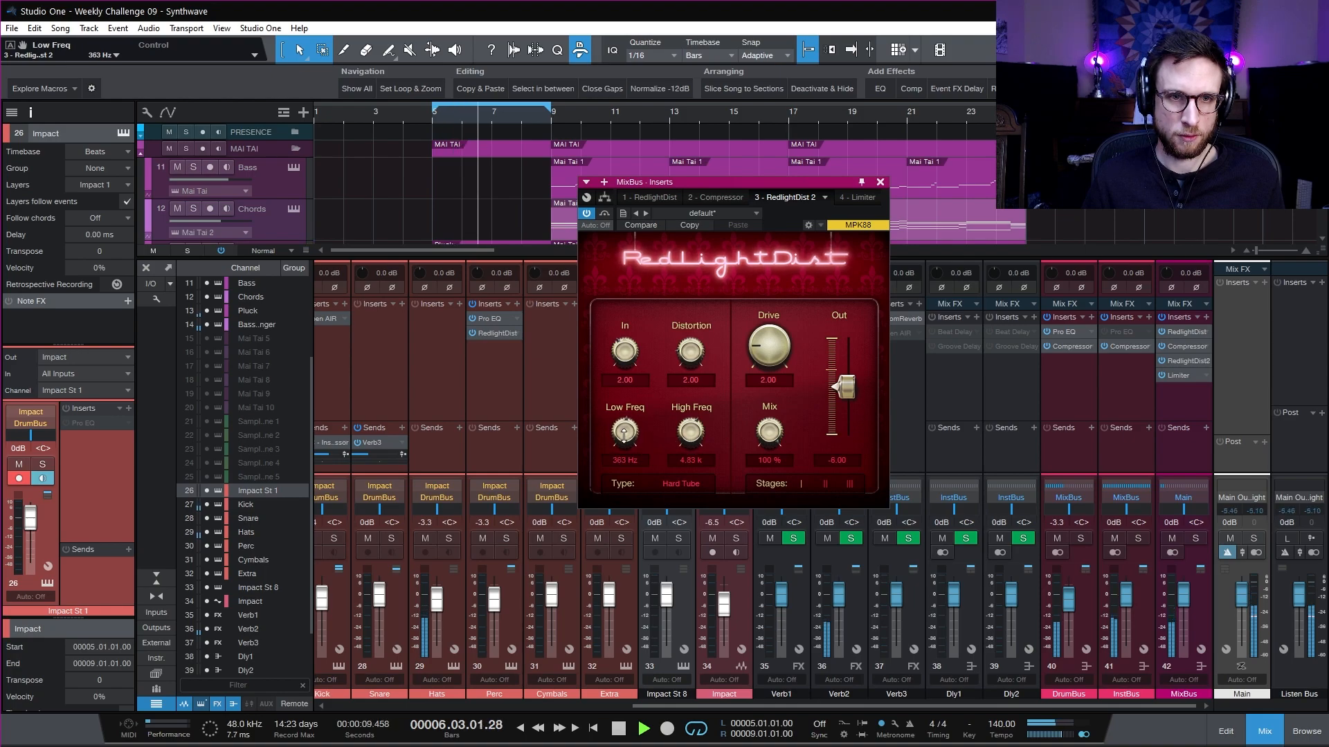
left_click_drag(623, 444, 624, 479)
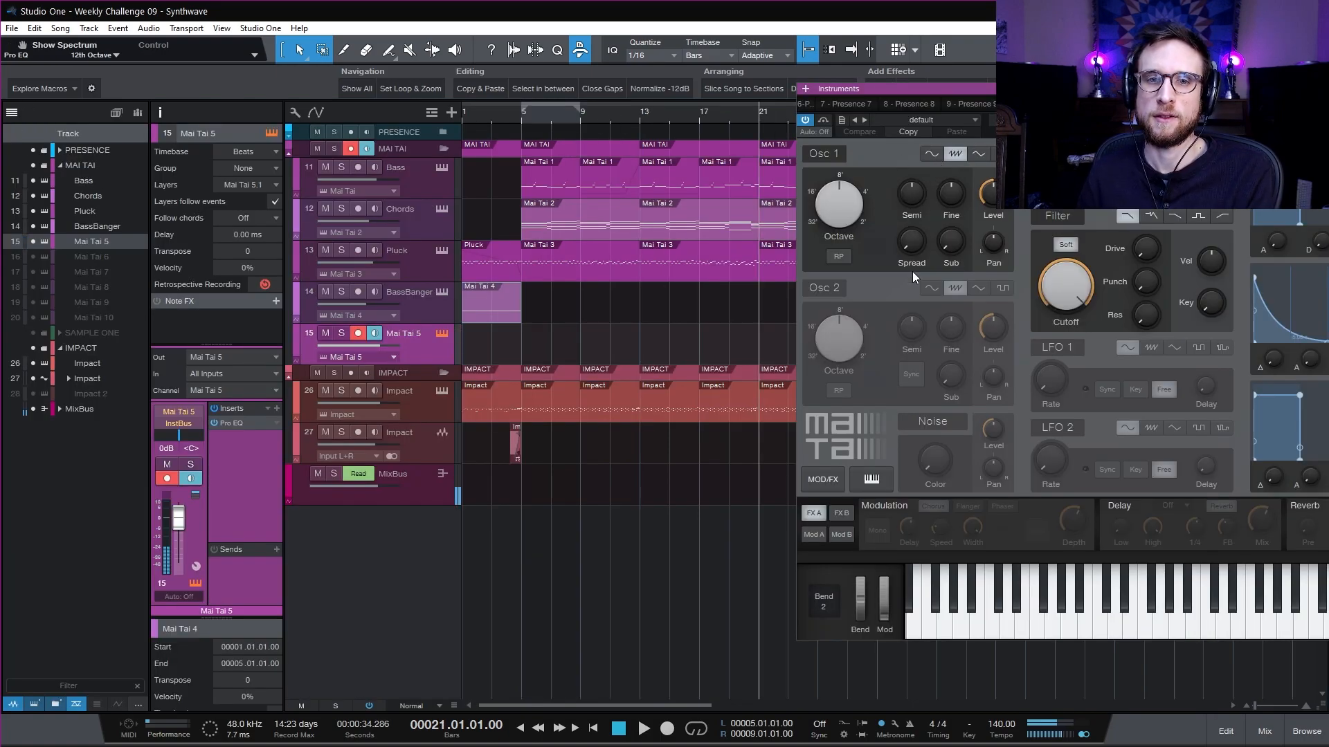
- Lower Osc 2's level in the Mai Tai 5 synth, and route an enabled LFO 1 to Osc 1 pitch in modulation slot 2
left_click_drag(993, 329, 997, 364)
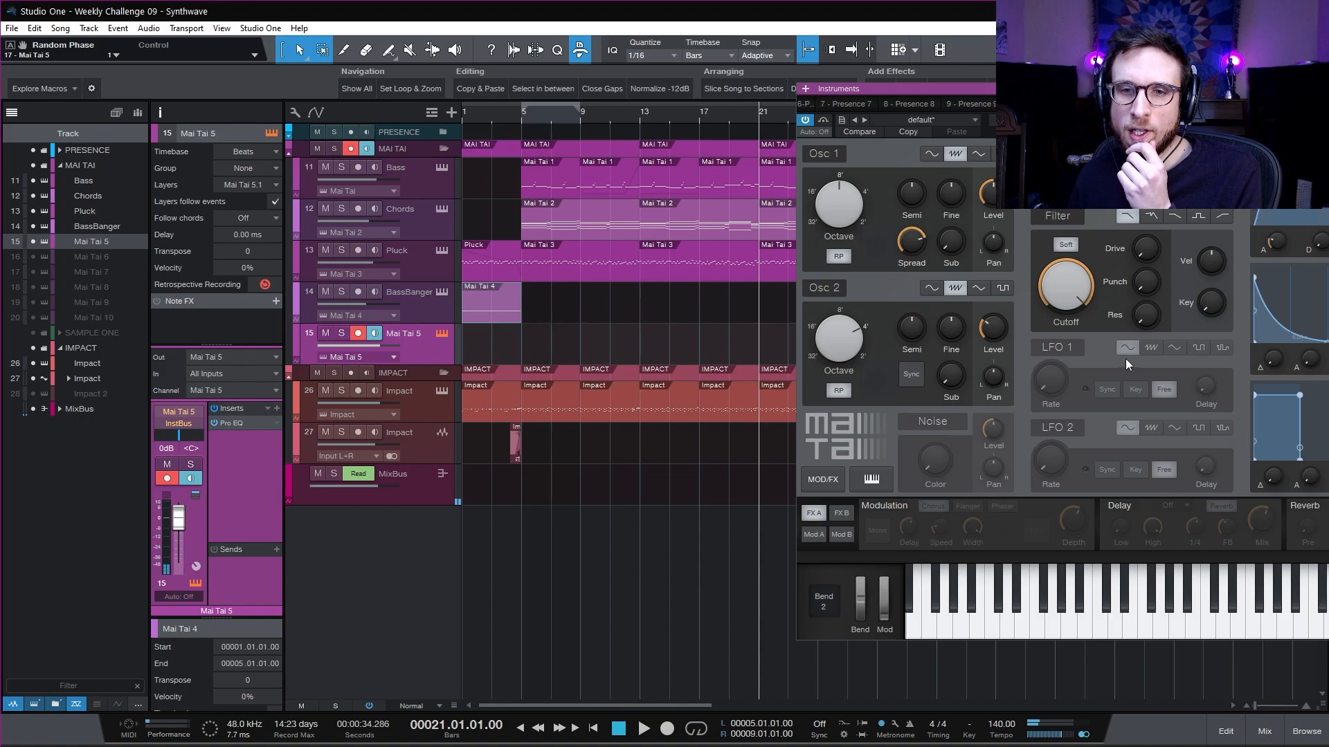
left_click(1072, 351)
left_click(821, 532)
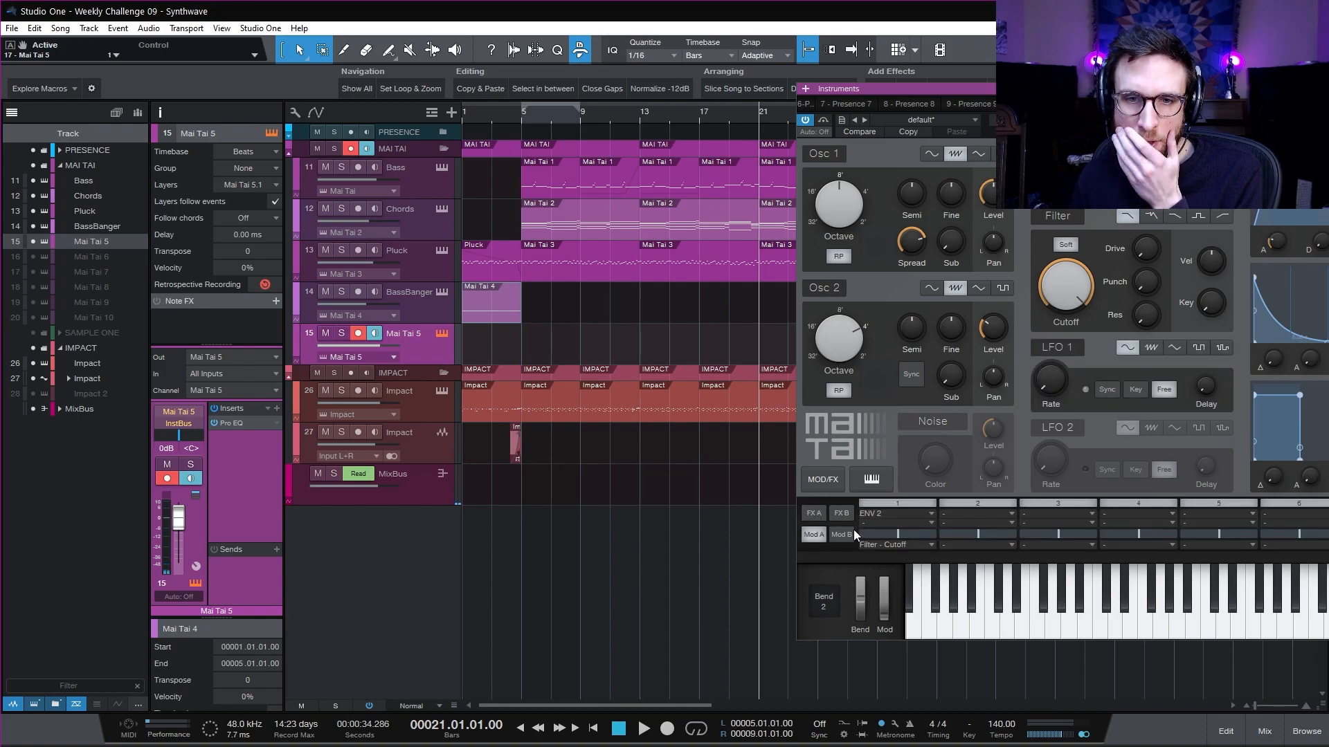
left_click(1005, 520)
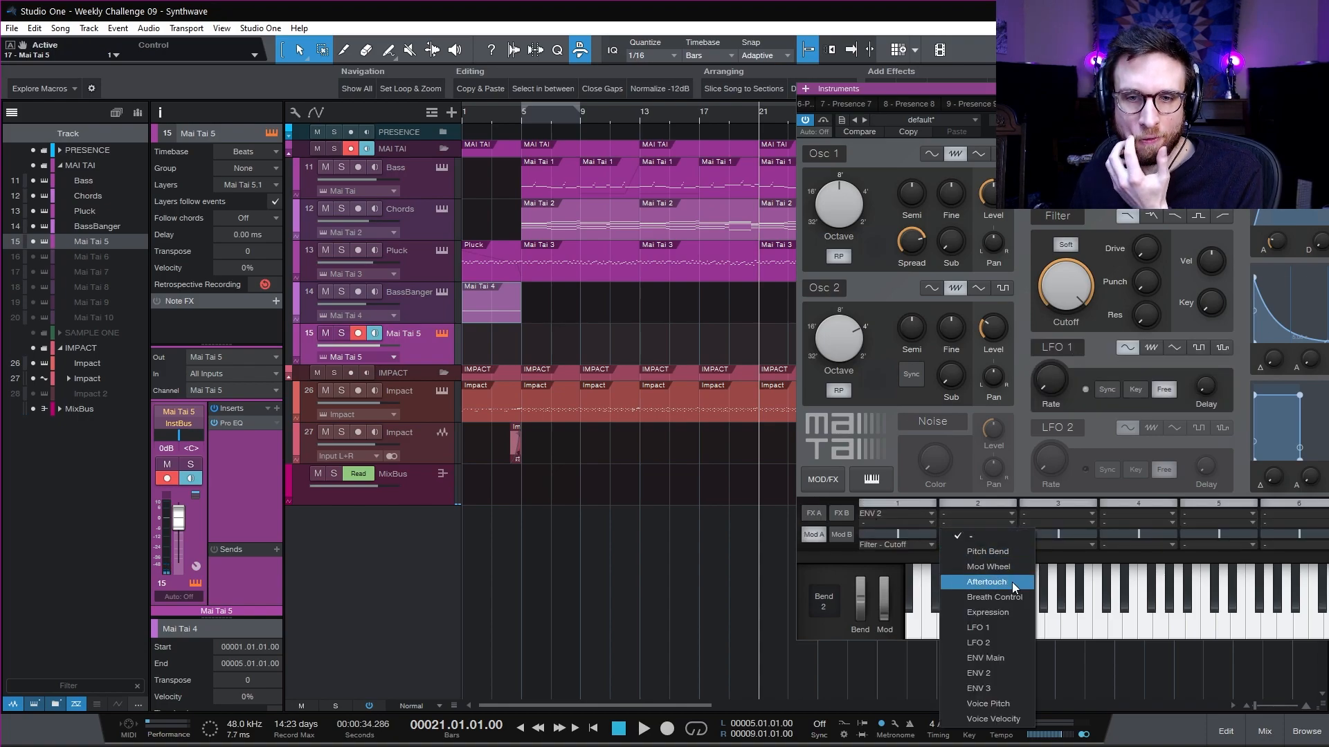
left_click(1023, 631)
left_click(1002, 546)
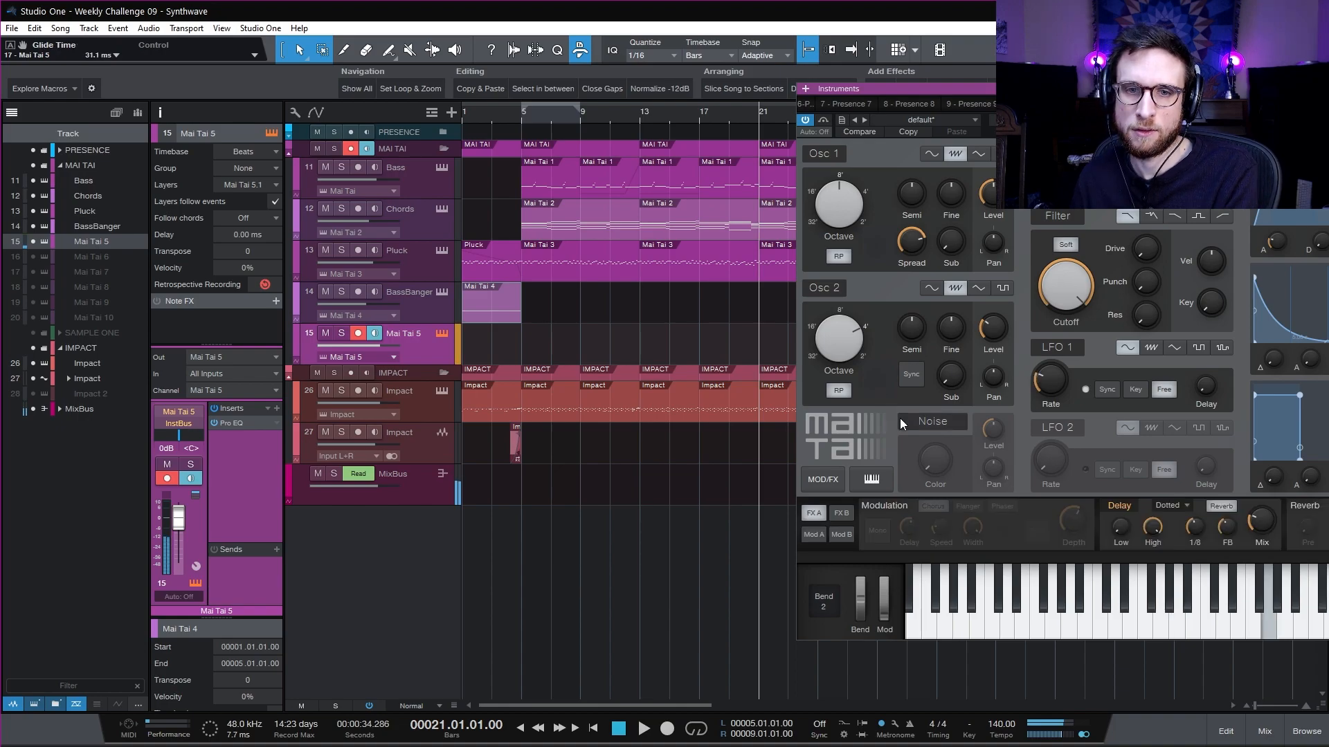
- Turn on Mai Tai 5's noise with its color raised, and set the ENV 2 to filter cutoff amount to 100%
left_click(930, 421)
left_click_drag(935, 459, 935, 387)
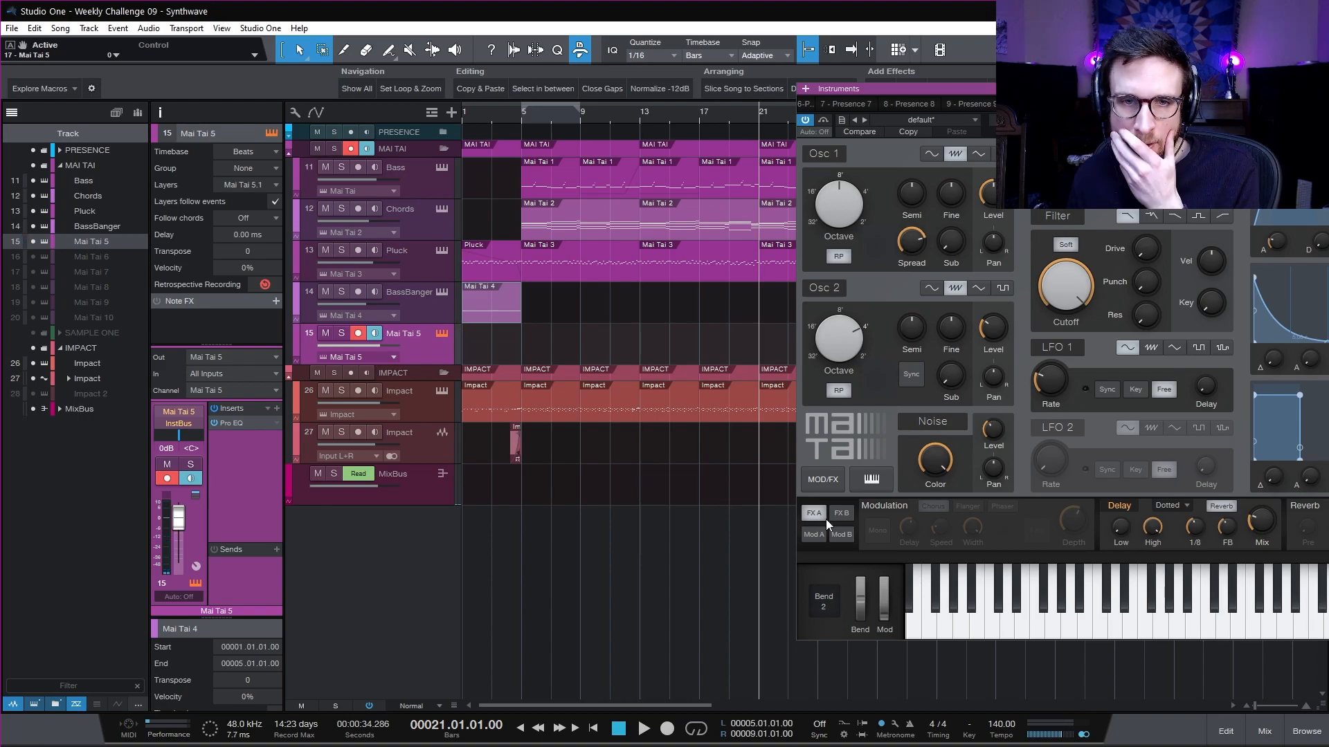
left_click(901, 501)
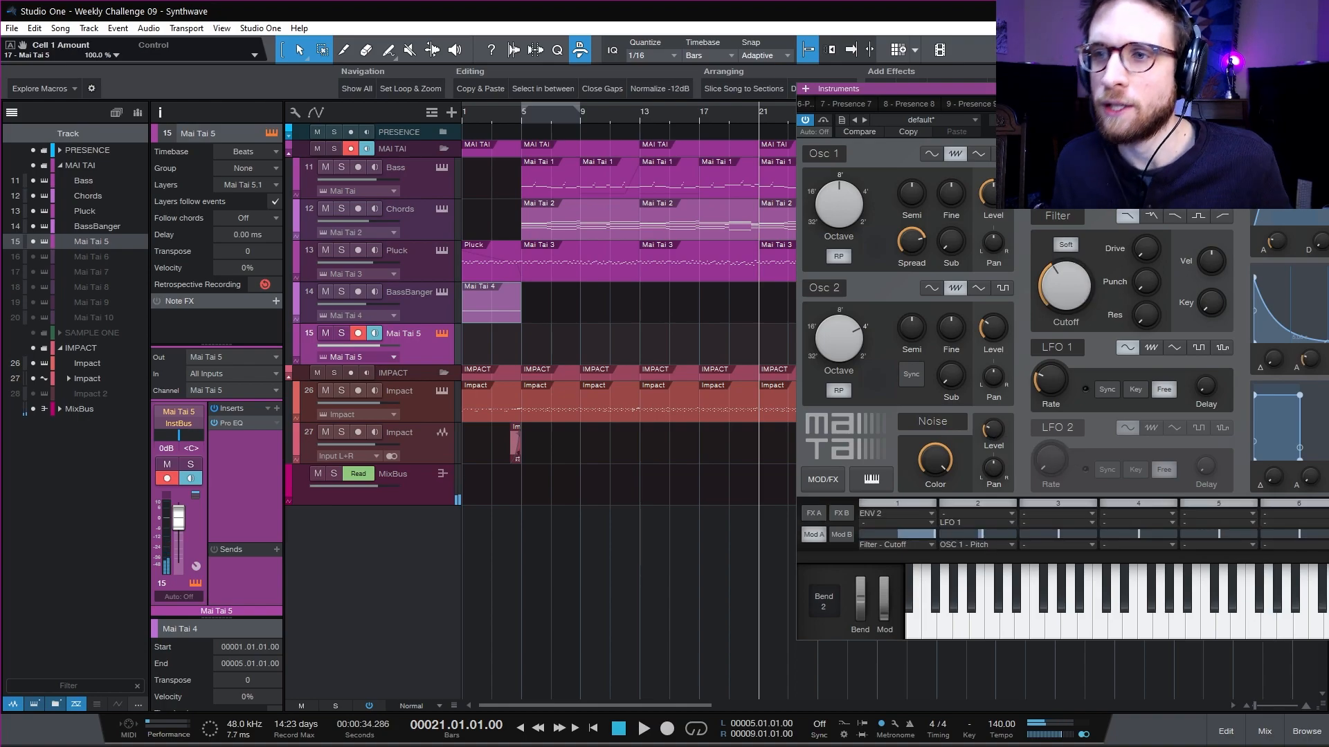
key("F11")
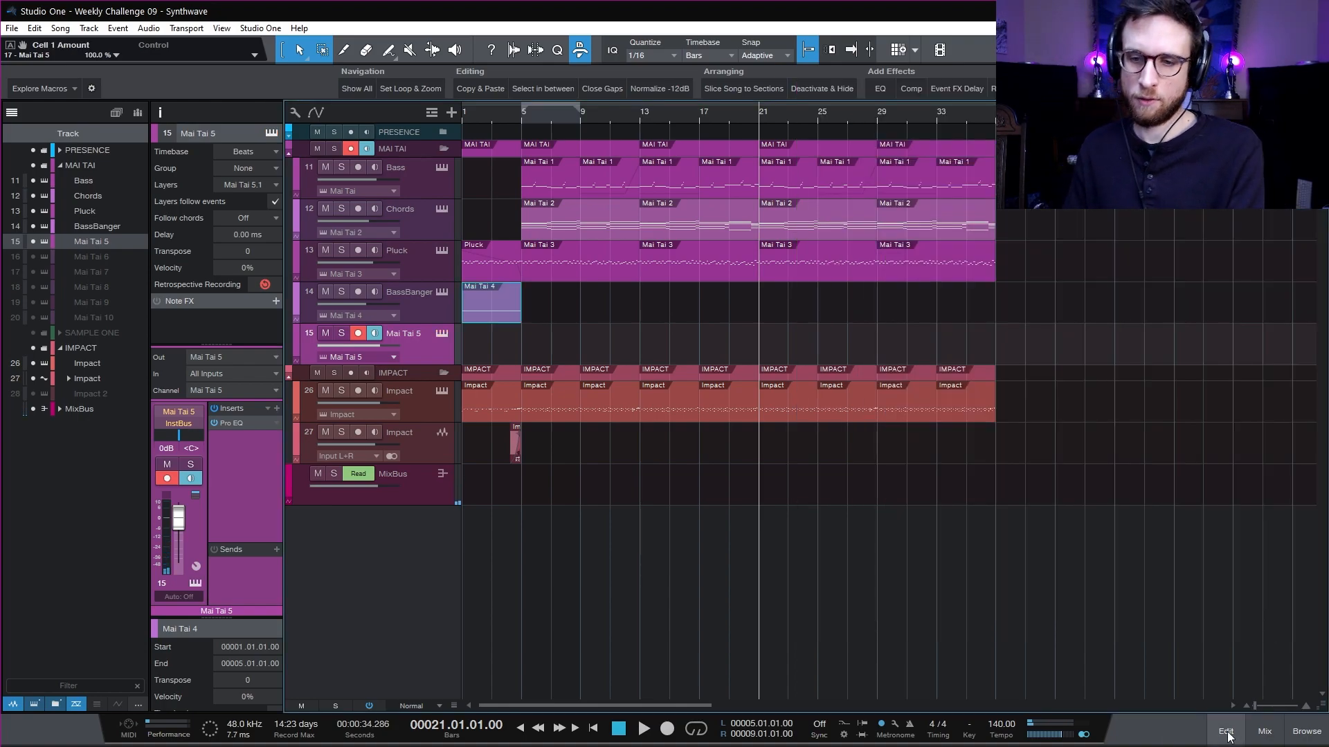
- Add a Verb1 send at -5.2 to the Mai Tai 5 channel and audition it with the arrangement
left_click(1265, 731)
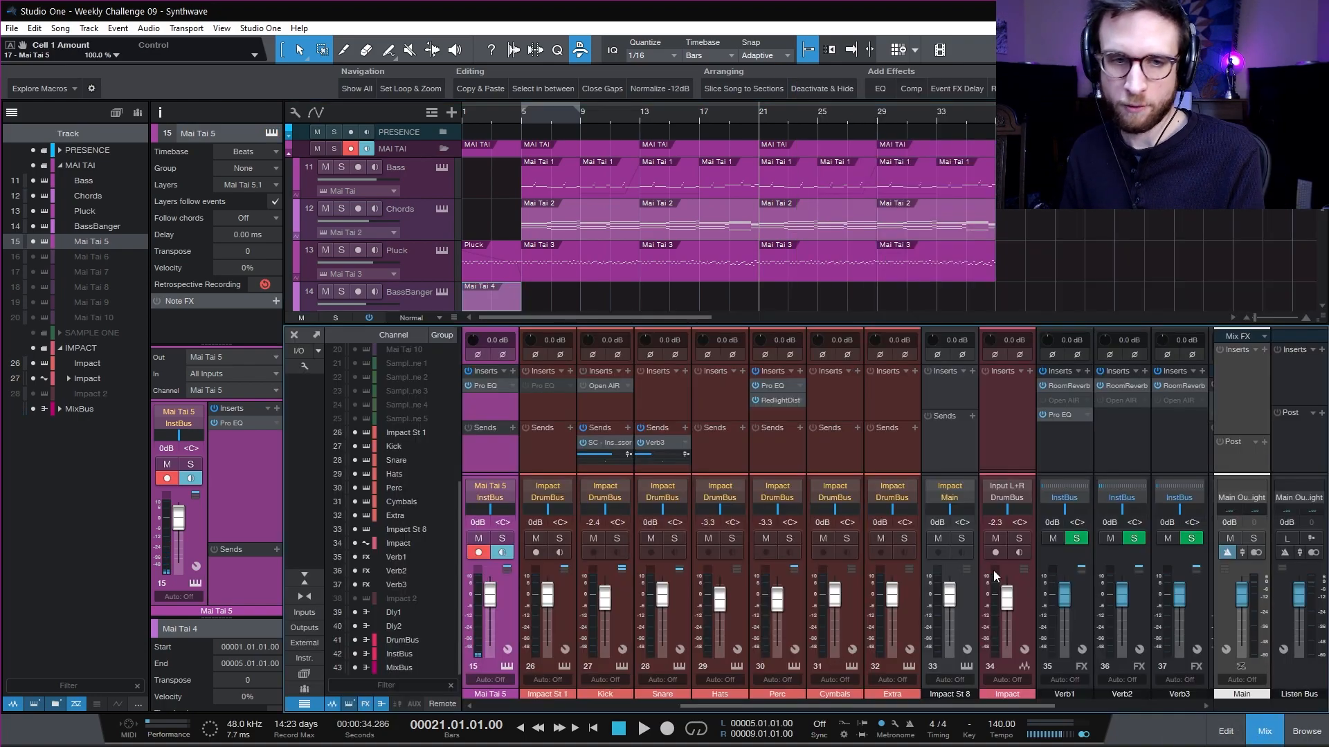
left_click(513, 429)
left_click(571, 534)
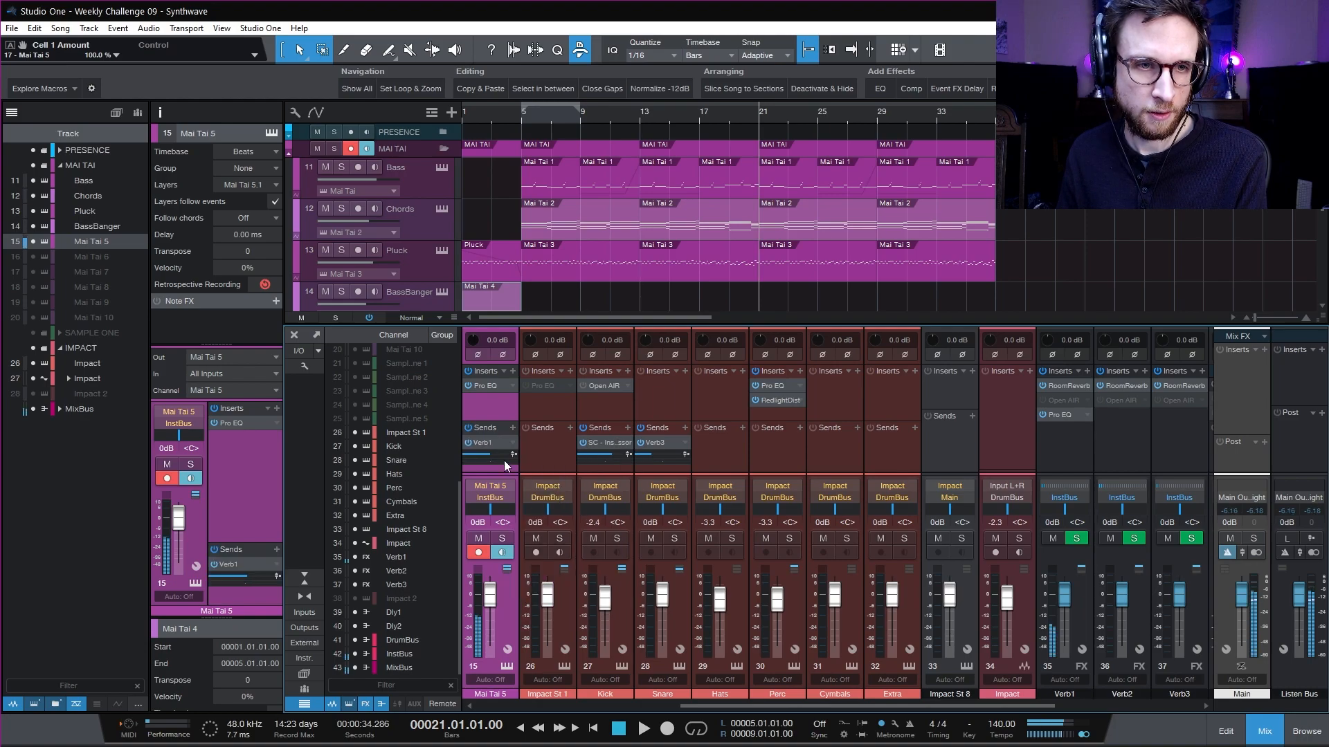
key("F3")
key("space")
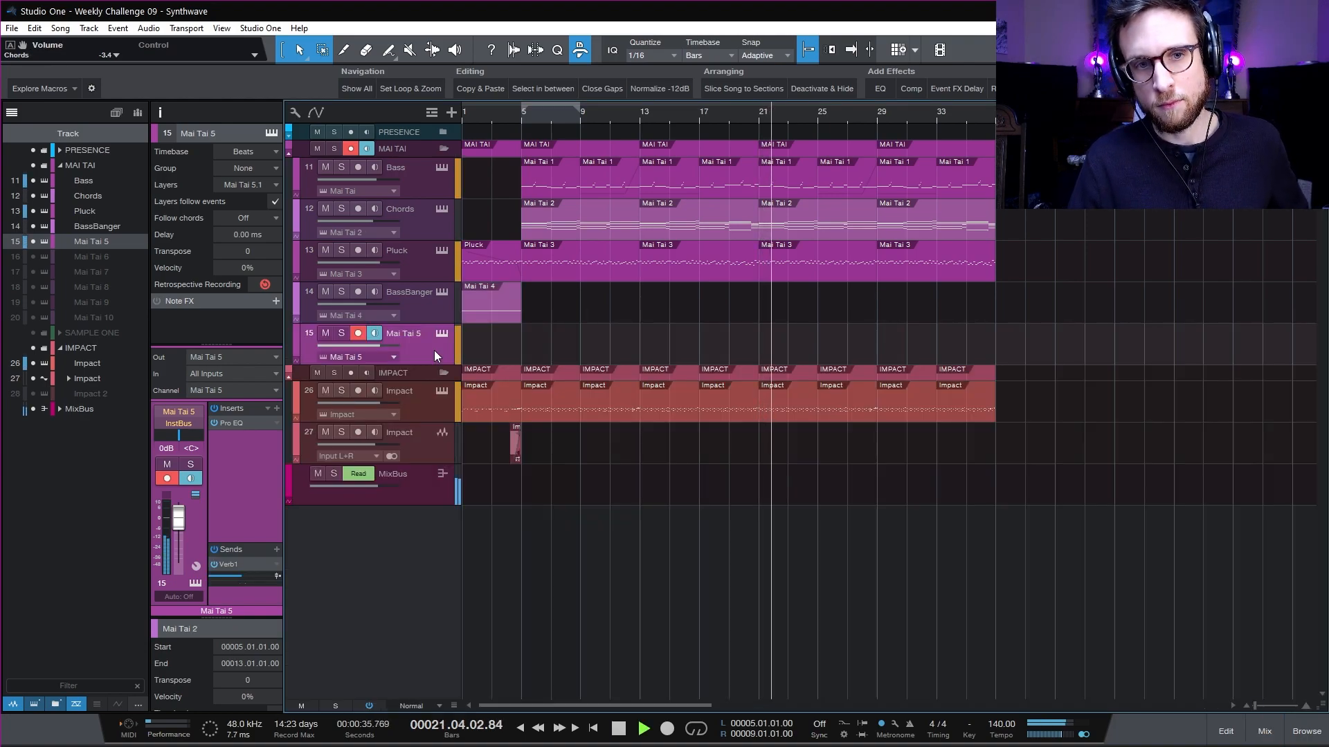
key("space")
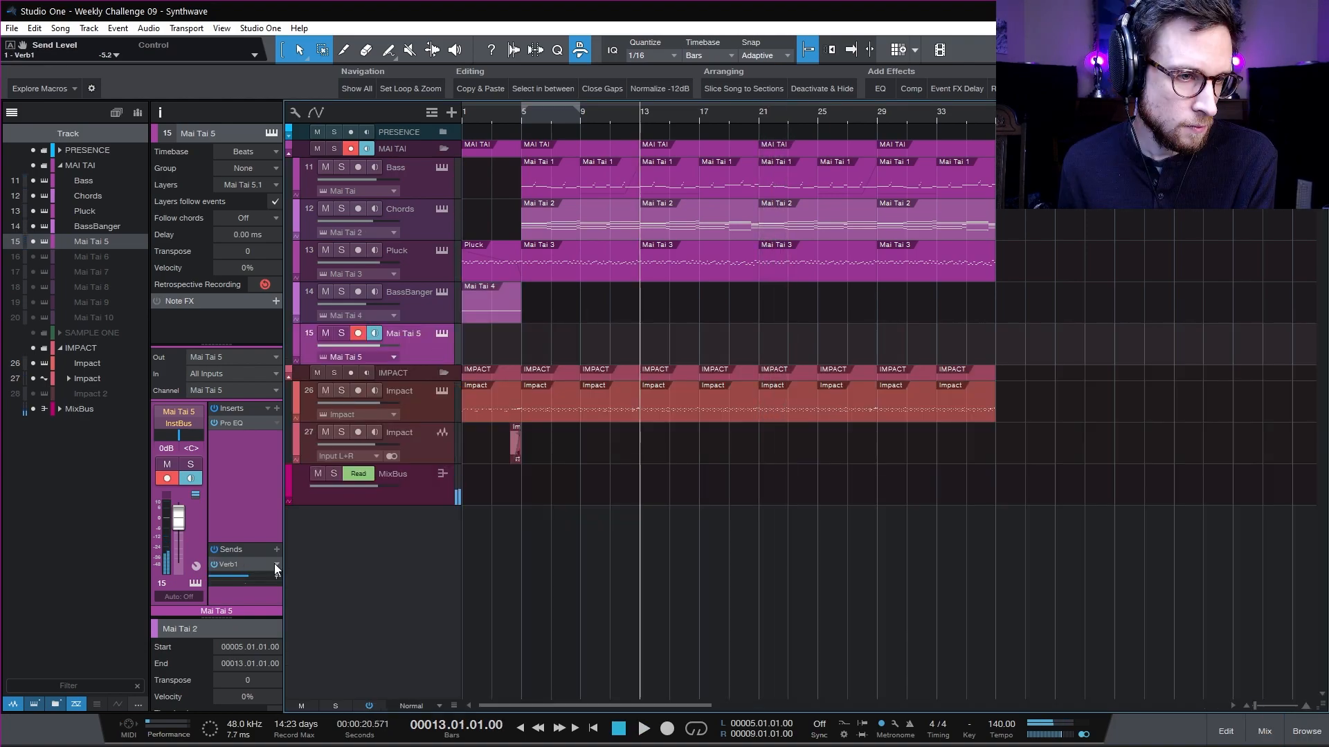
- Reassign the Mai Tai 5 channel's send to Verb2 at -7.1, and turn on looping with the playhead at bar 5
left_click(274, 564)
left_click(329, 687)
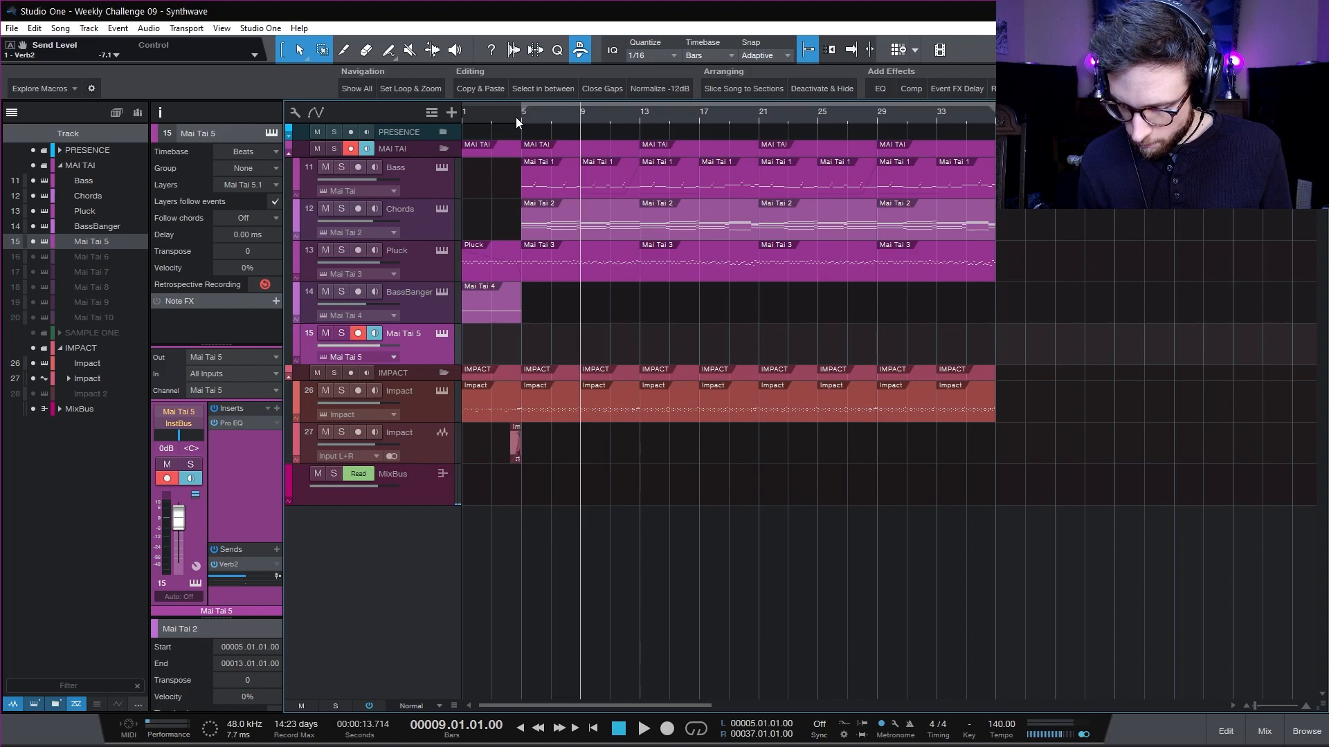
key("/")
left_click(521, 118)
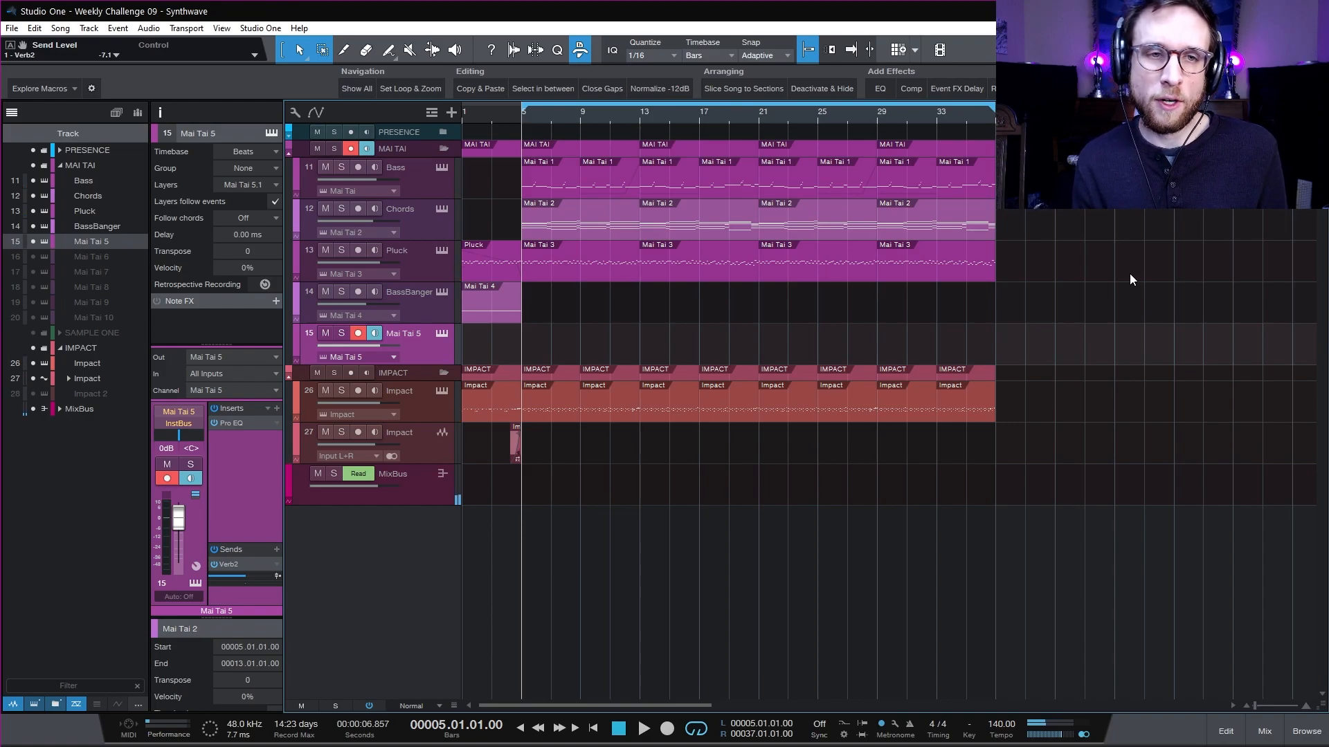
- Record a lead melody on the Mai Tai 5 track from bar 5 to about bar 21
key("space")
key("space")
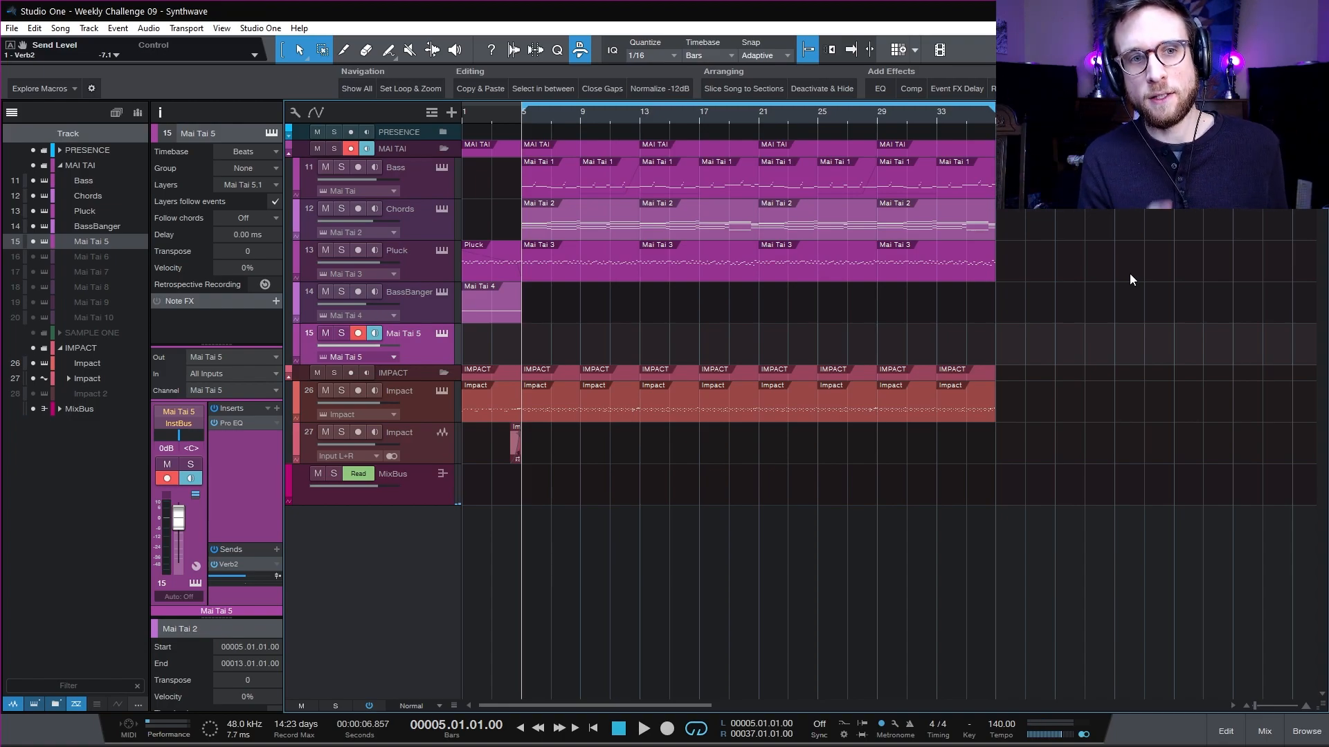
key("space")
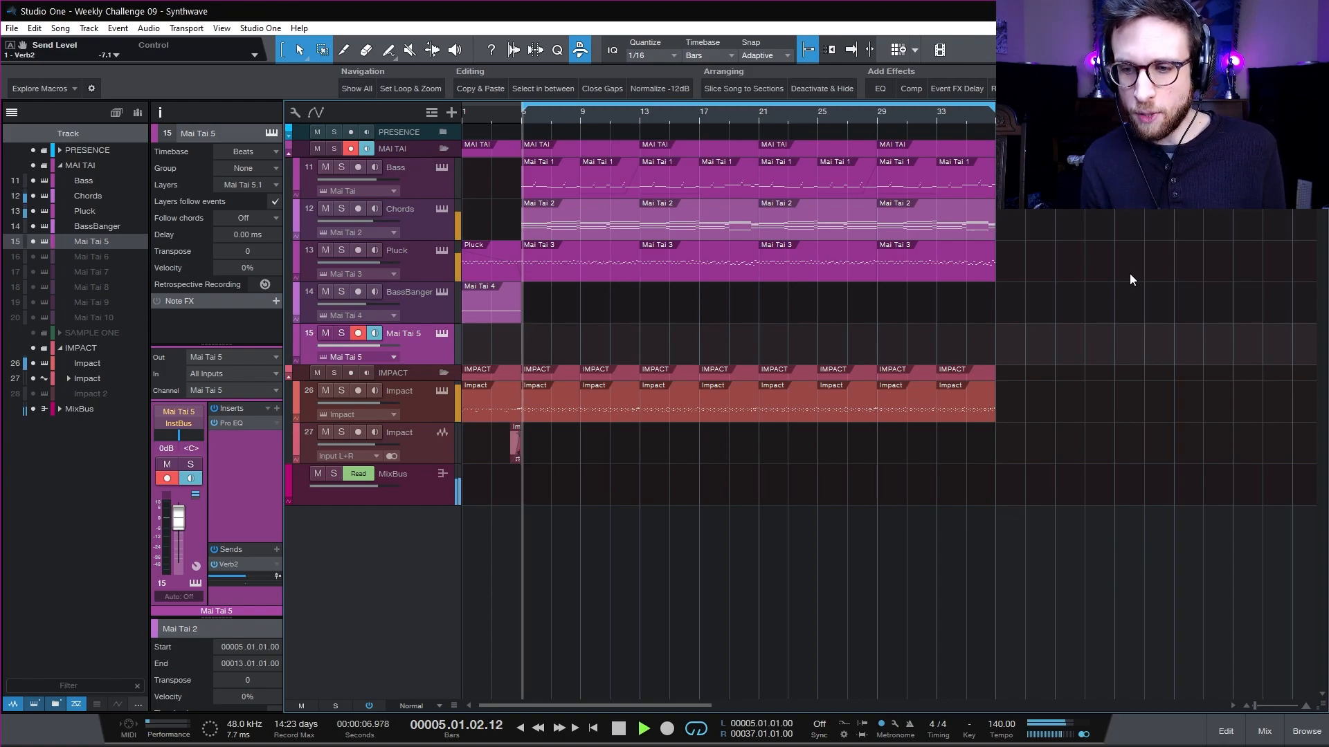
key("space")
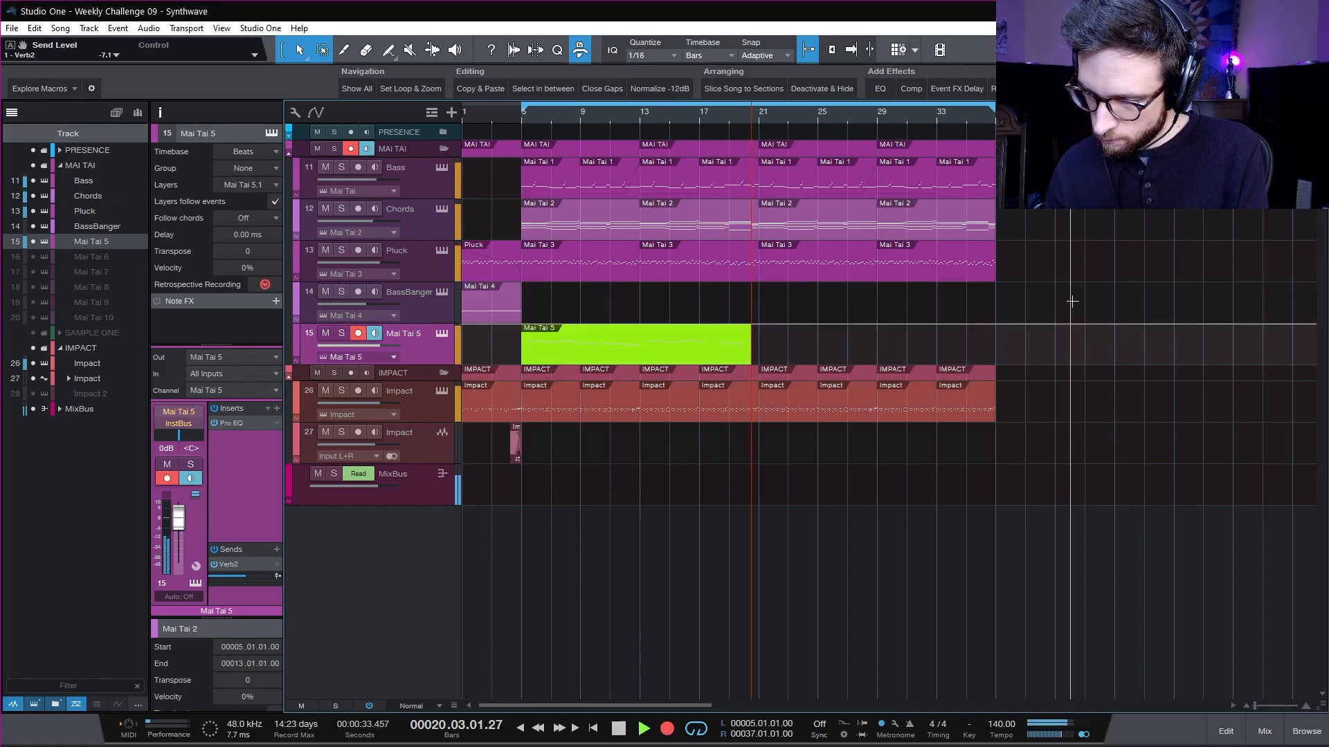
key("space")
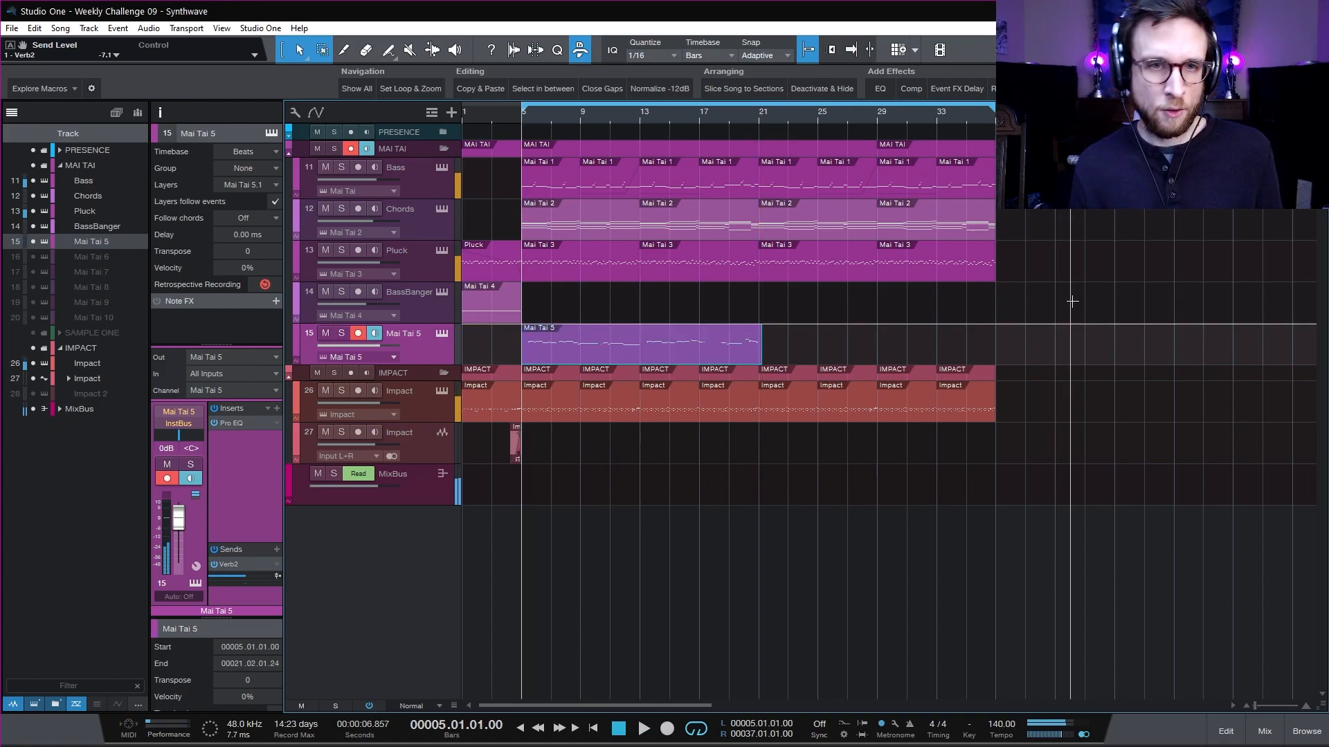
- Open the recorded Mai Tai 5 part, lengthen the short G3 note in bar 10, adjust the B3 note's start and audition the edit
double_click(618, 347)
scroll(765, 418, "left", 3)
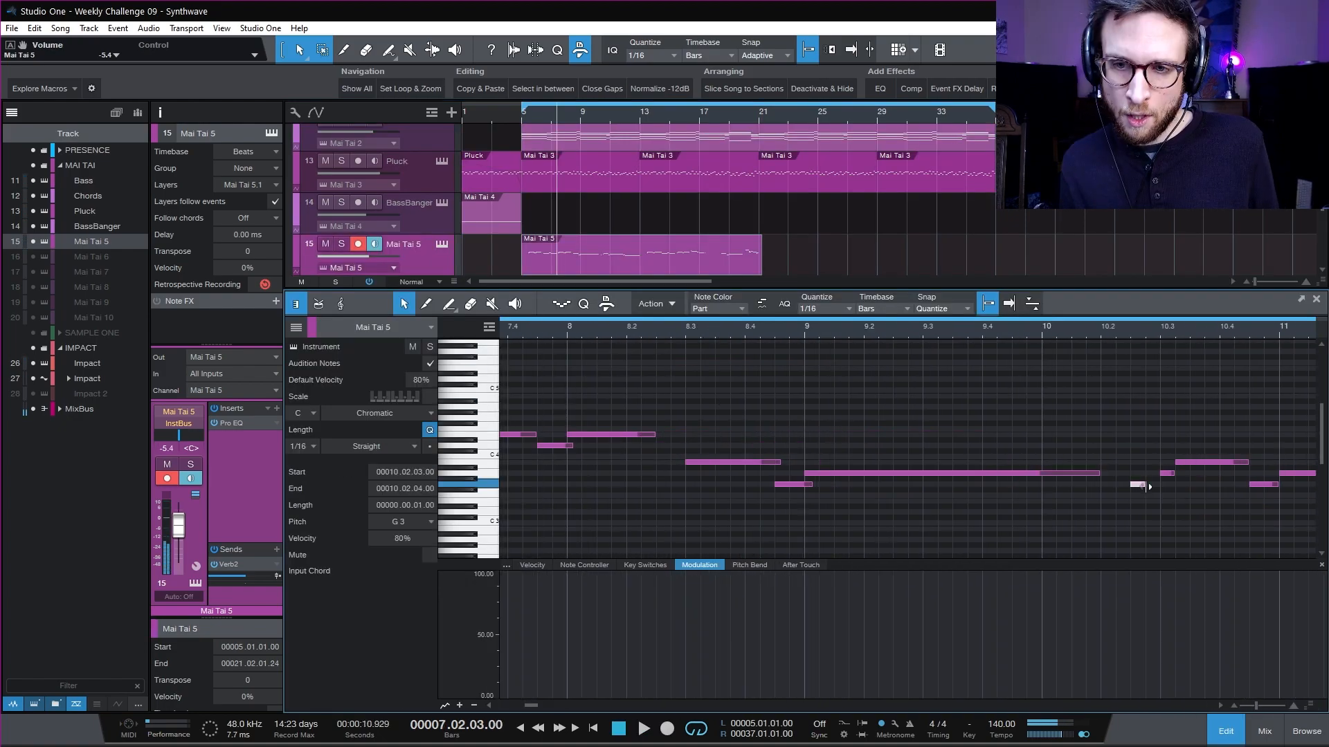
left_click_drag(1147, 487, 1172, 465)
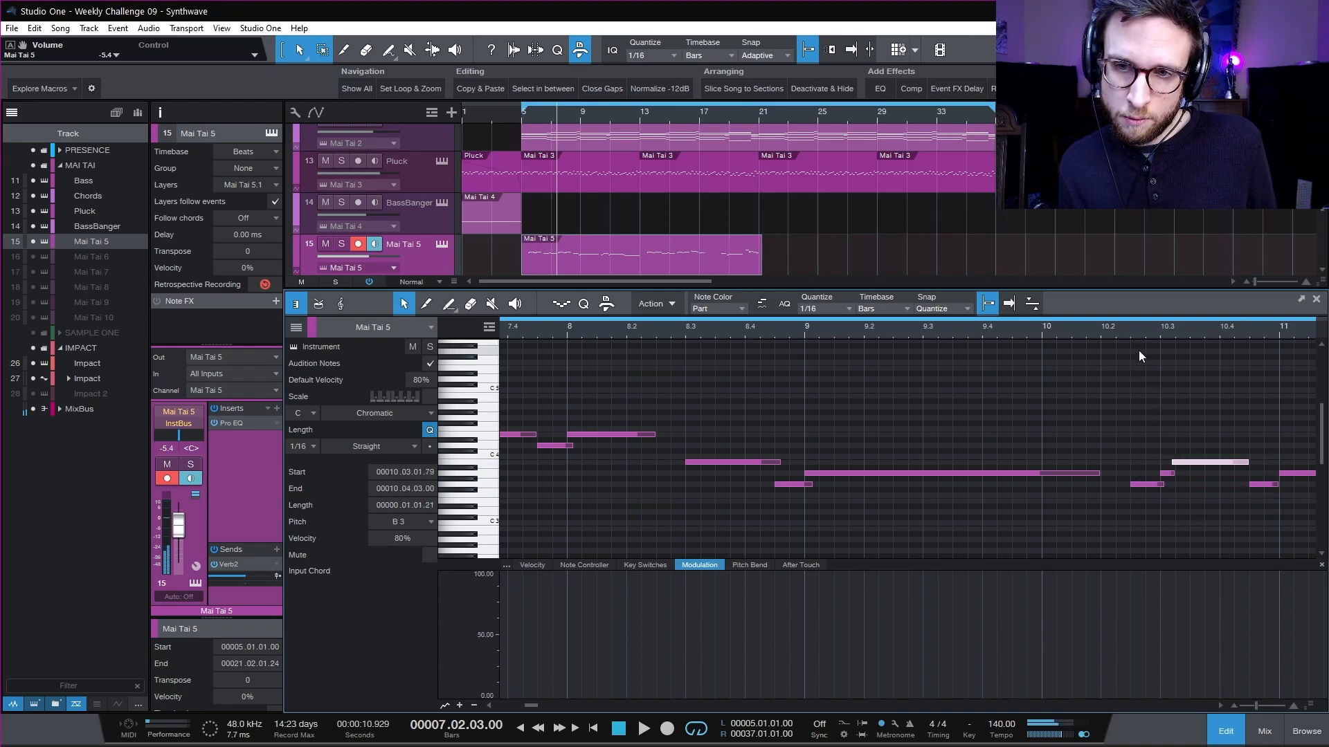
key("space")
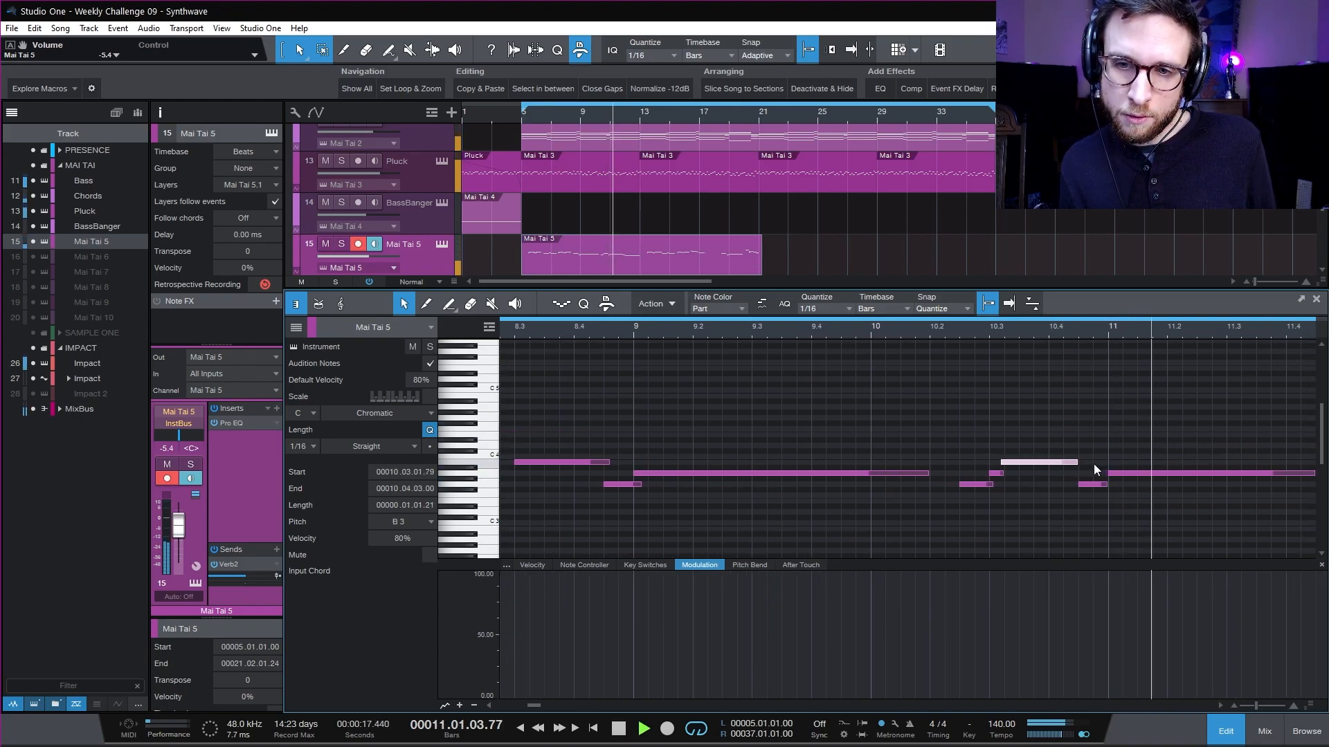
key("space")
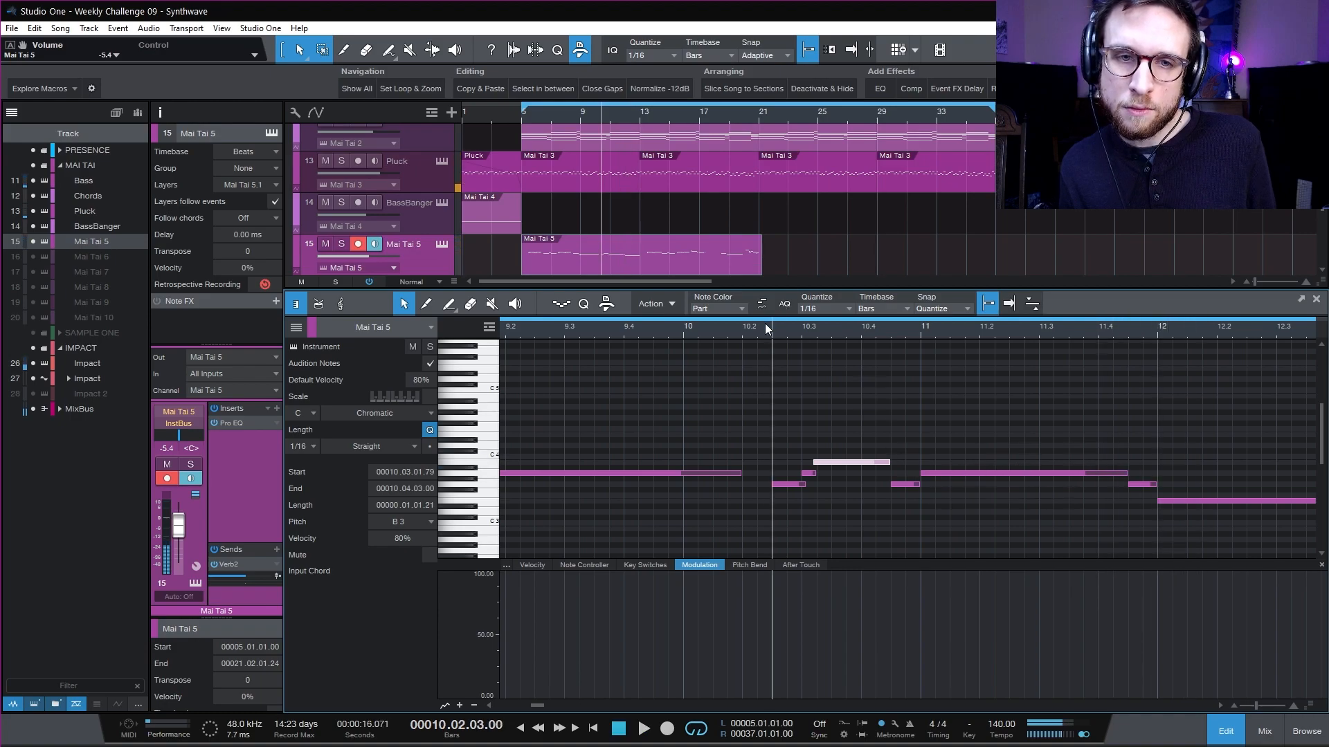
- Overdub a downward pitch bend on the long note in bar 12 of Mai Tai 5 and show its Pitch Bend lane
left_click(441, 244)
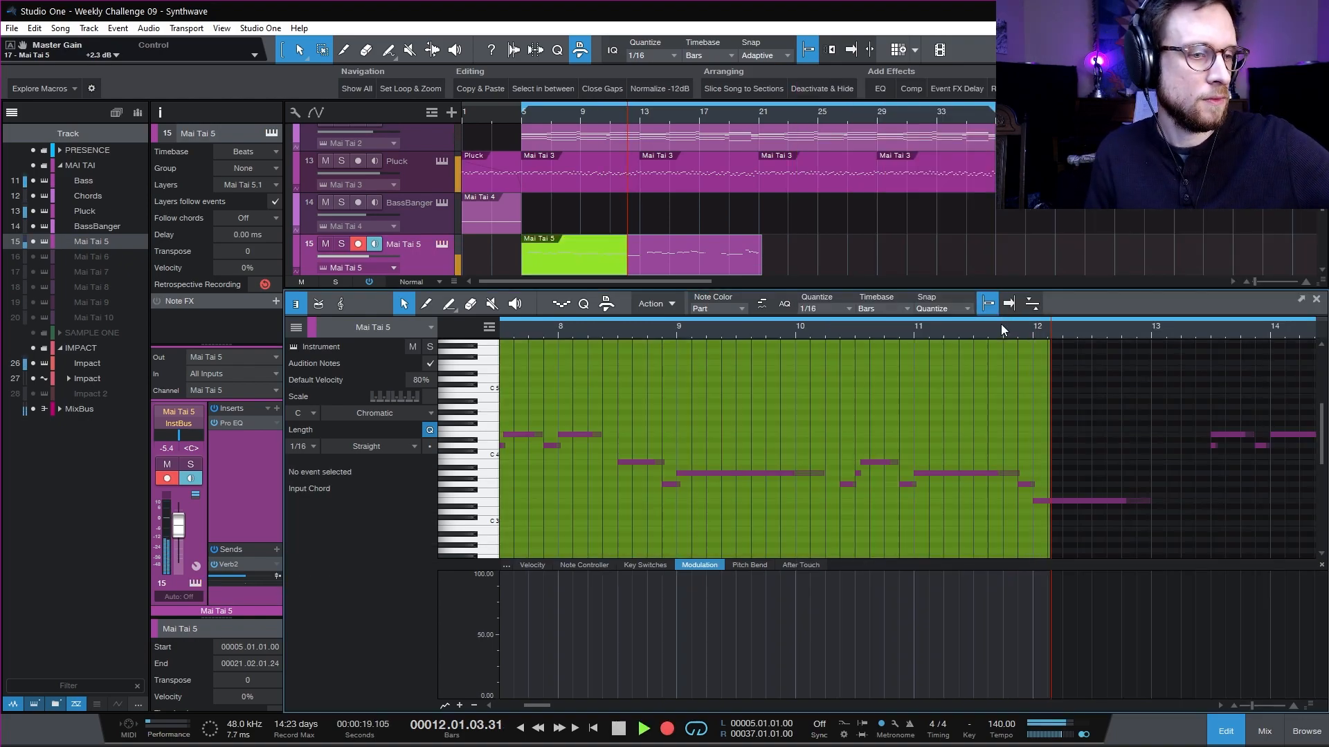
key("space")
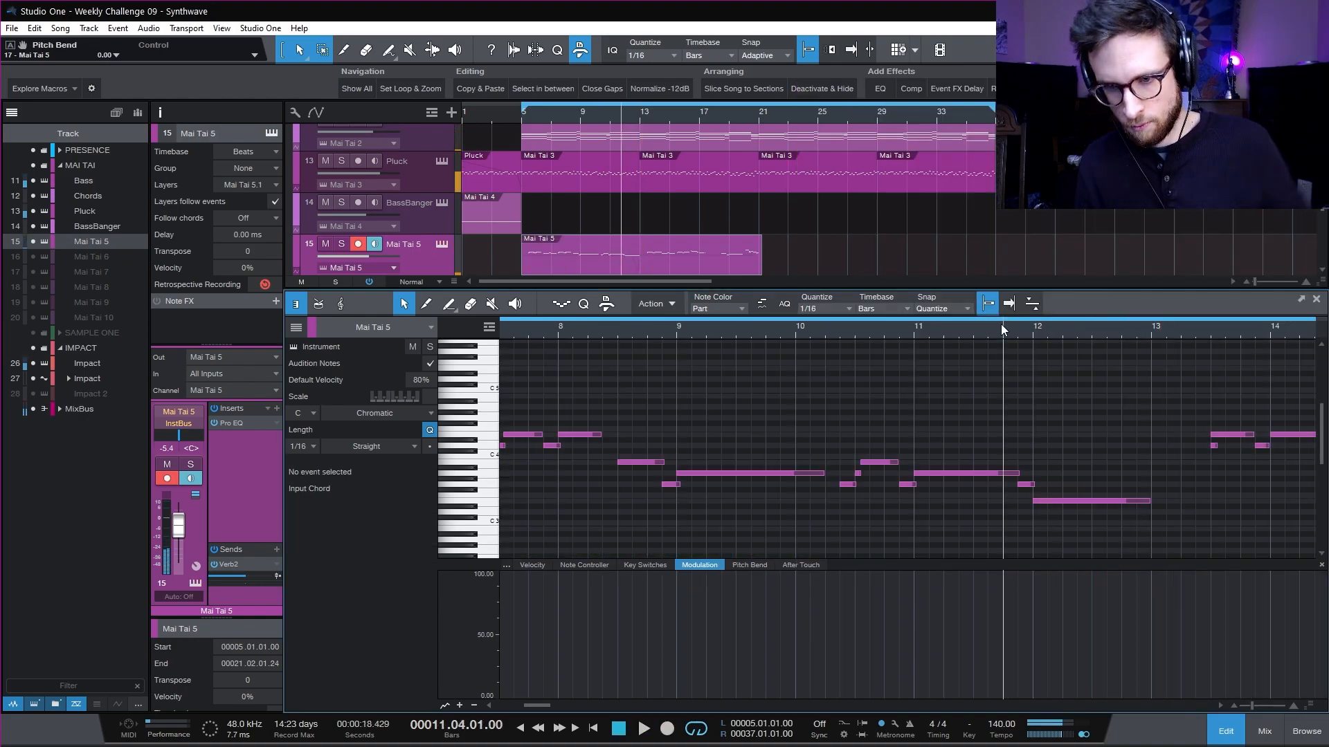
left_click(749, 564)
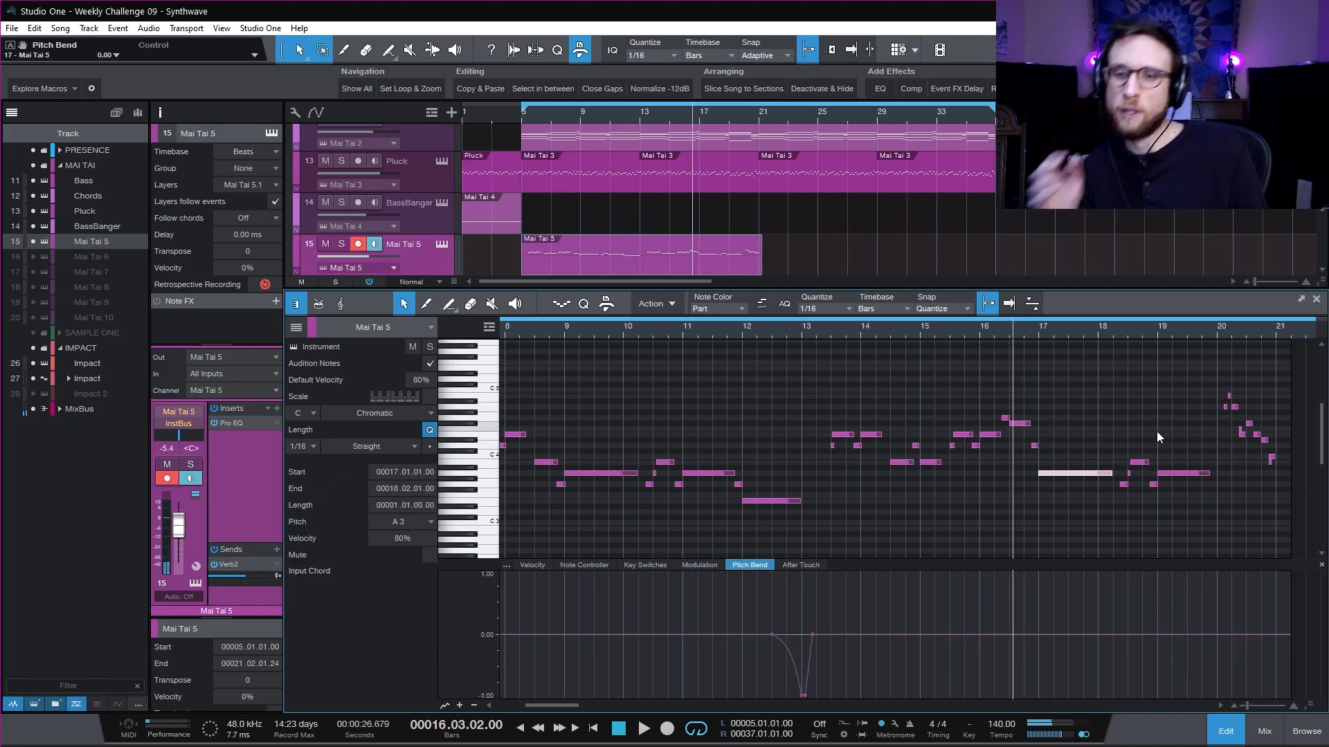
- Audition the Mai Tai 5 melody from bar 16 and re-record its closing run across bars 19 to 21
key("space")
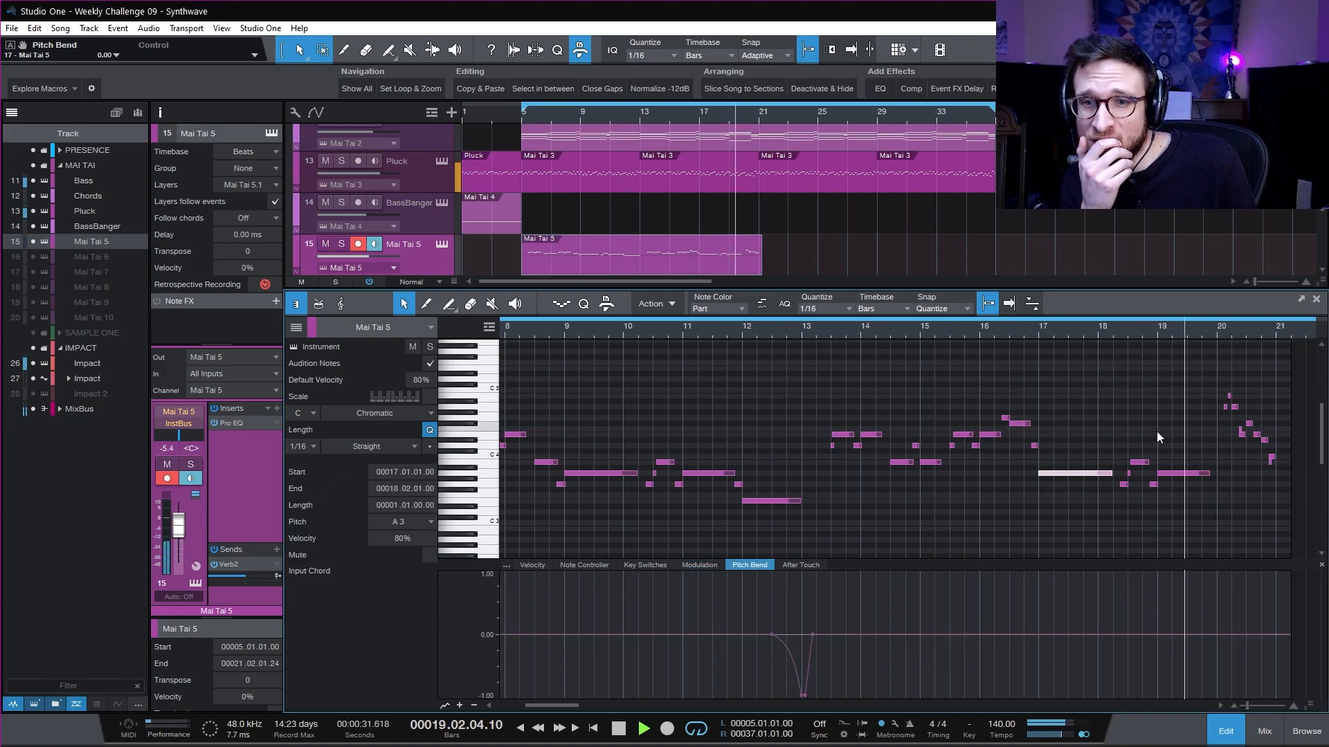
key("space")
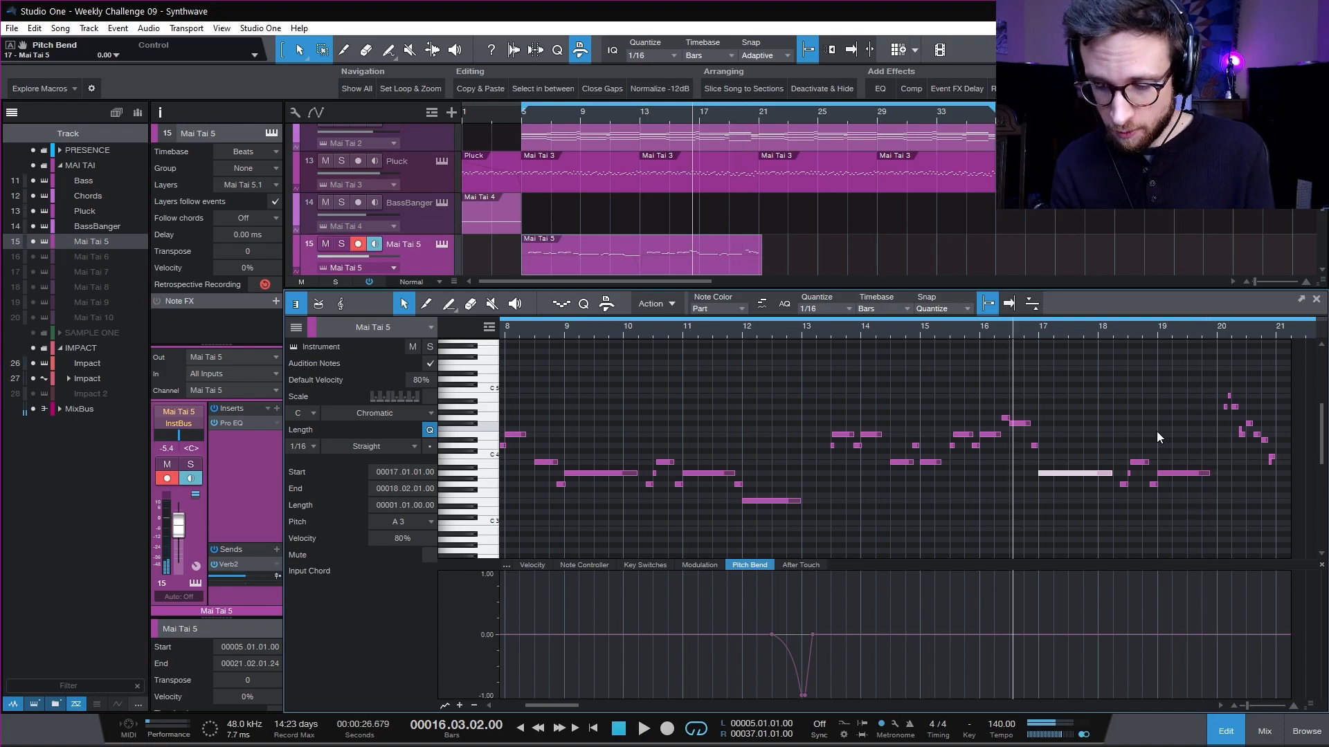
key("KP_Multiply")
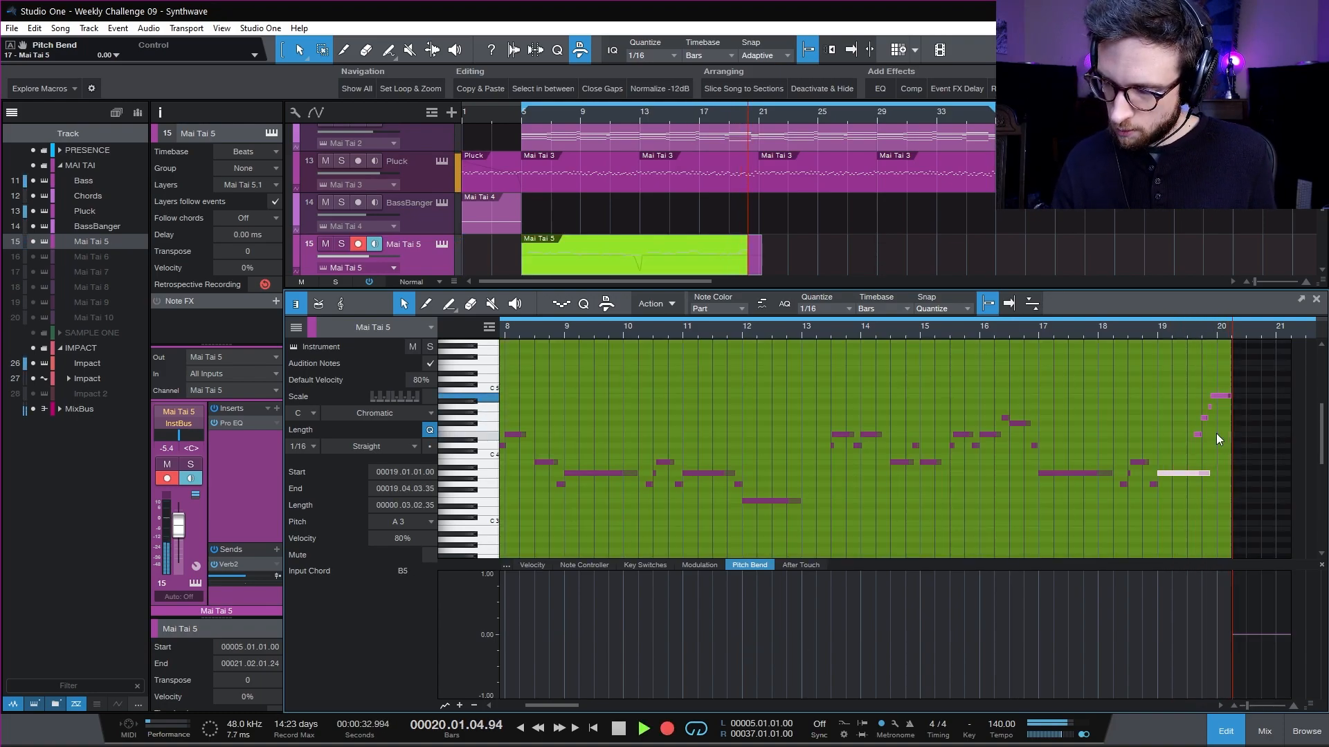
key("space")
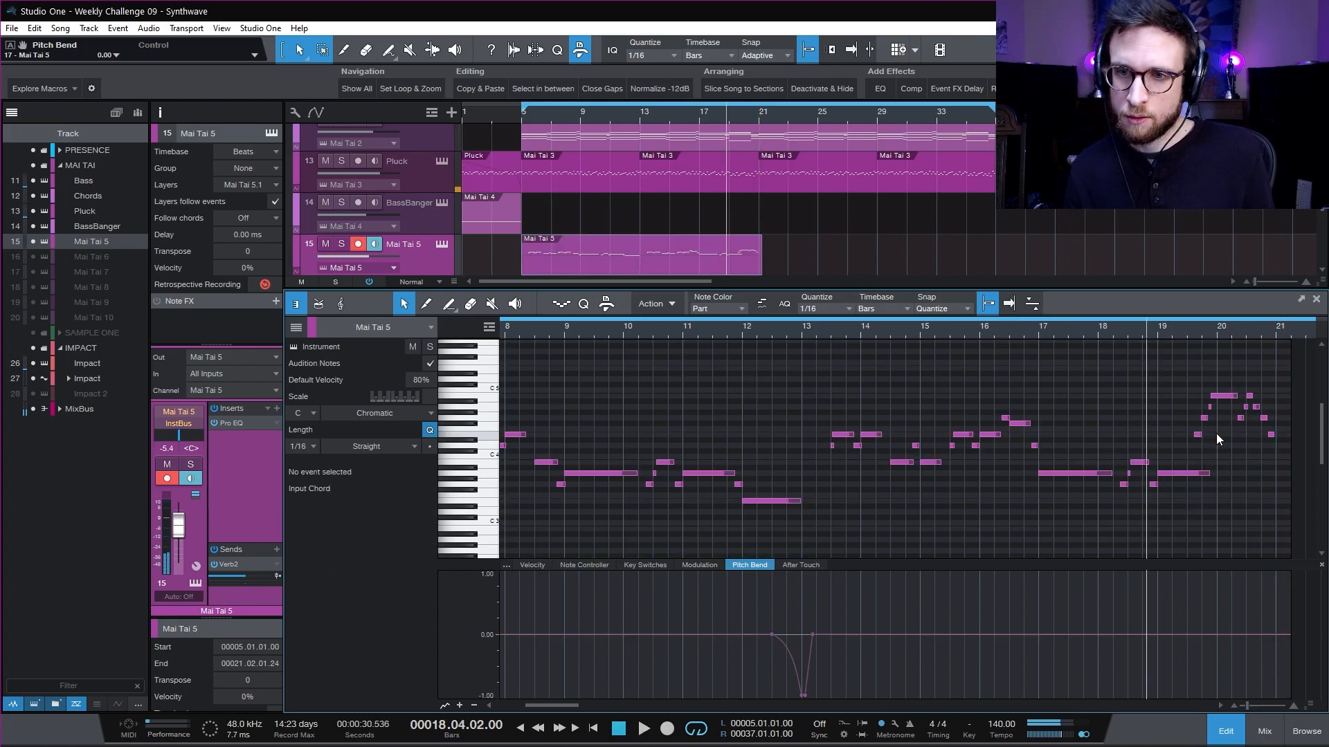
- Repitch the descending notes at the end of bar 20 in Mai Tai 5, moving the second-to-last one to F#4, and audition them
key("e")
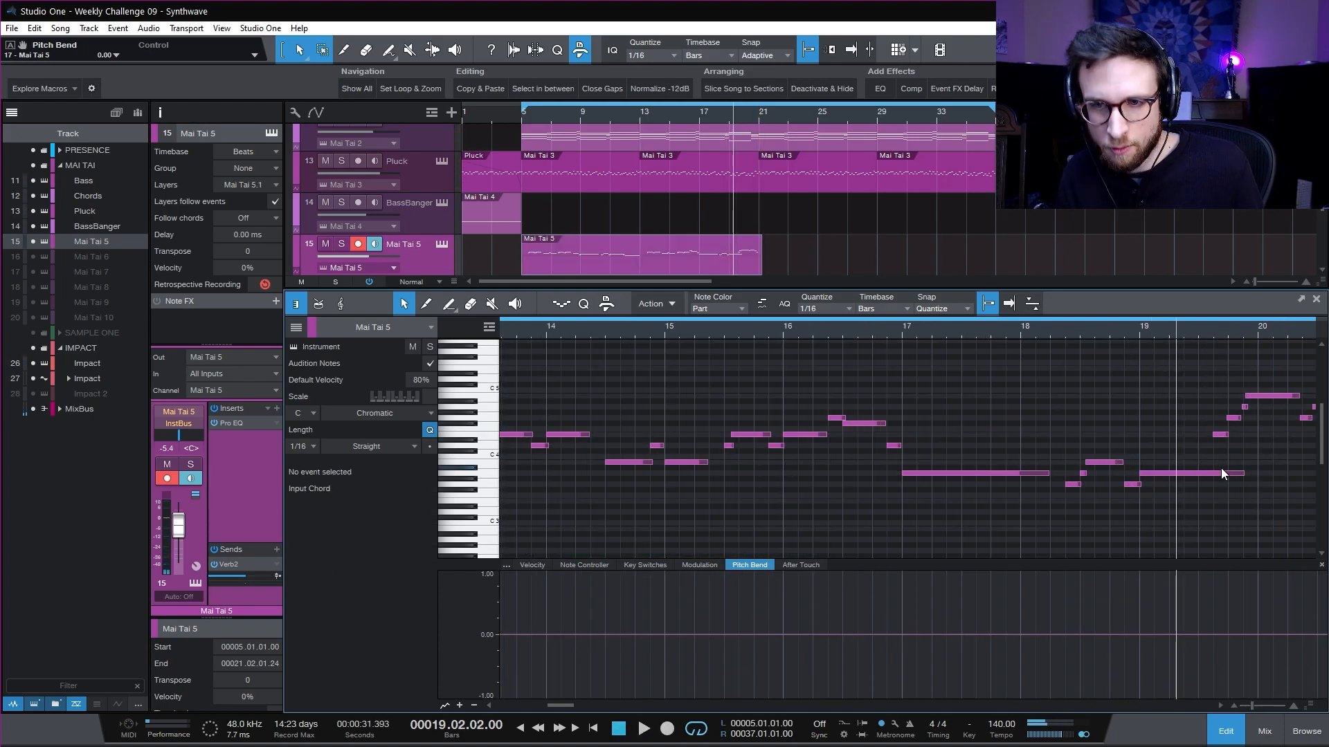
scroll(1221, 468, "right", 3)
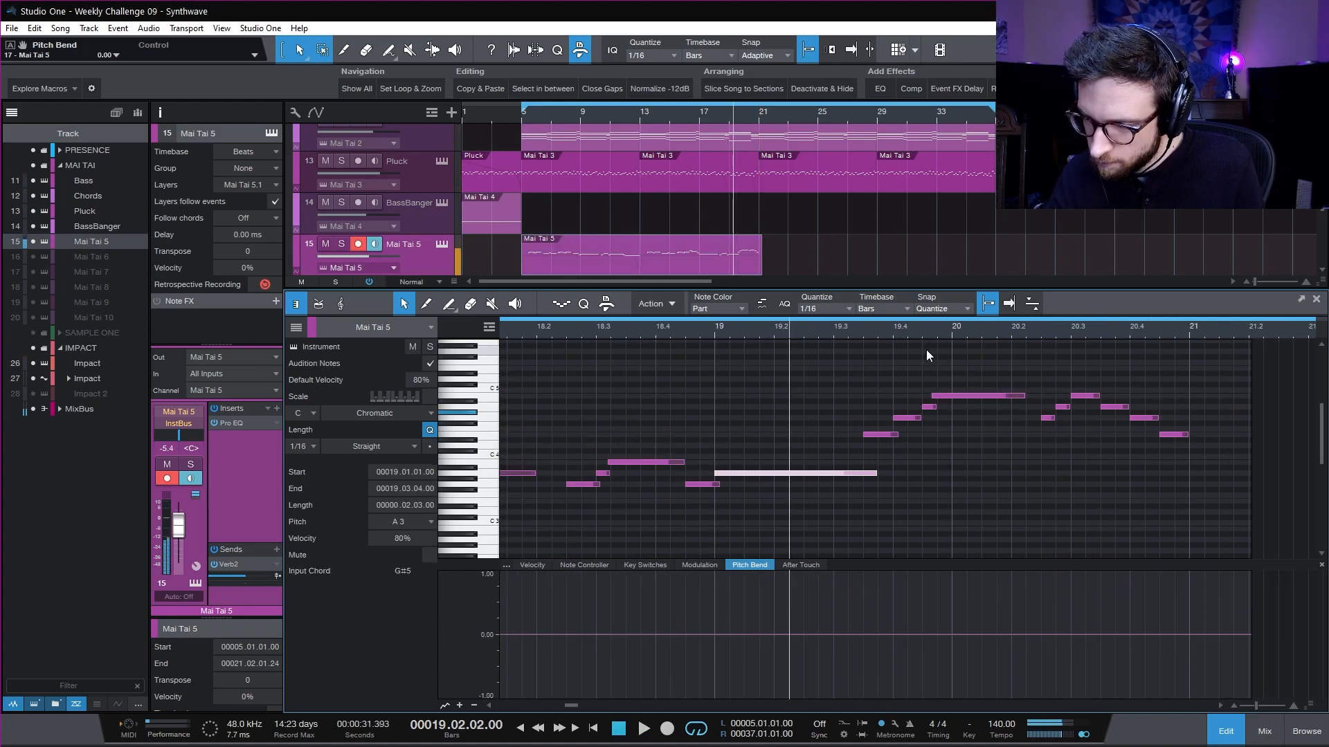
left_click(1062, 376)
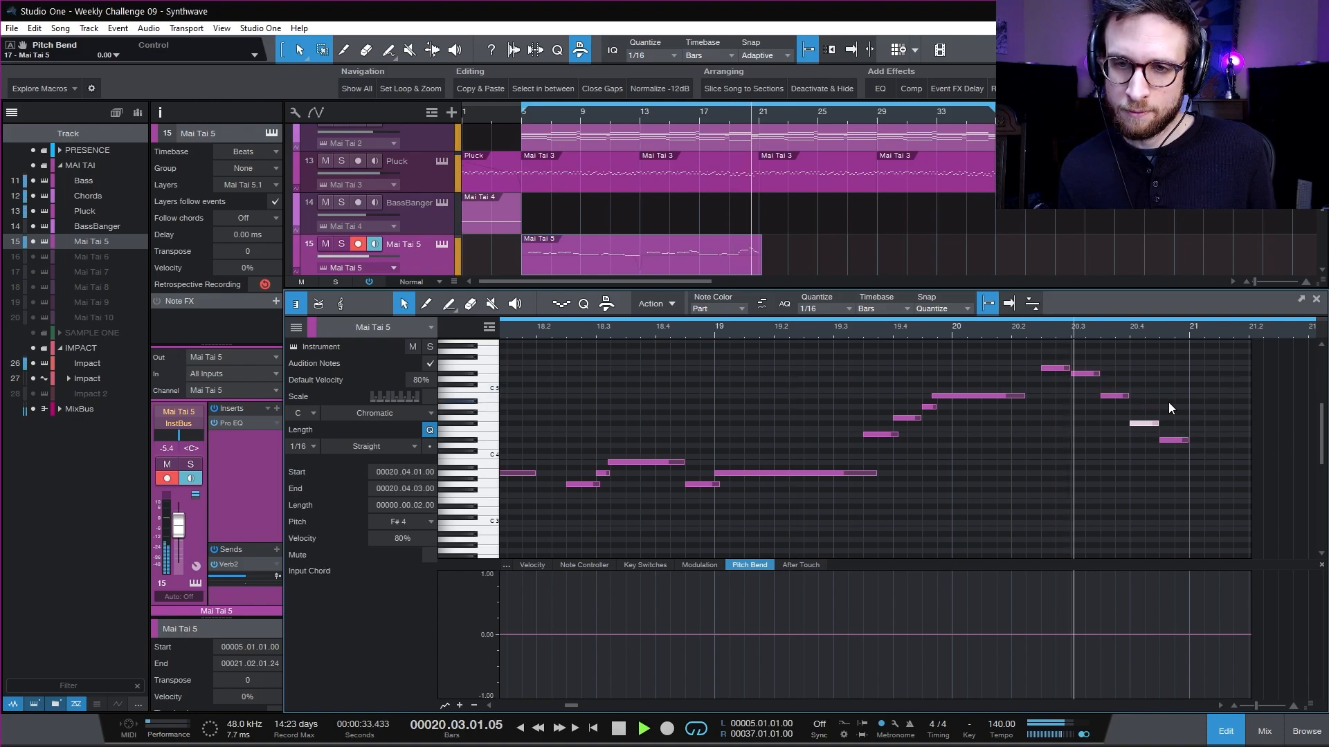
key("space")
left_click(1163, 372)
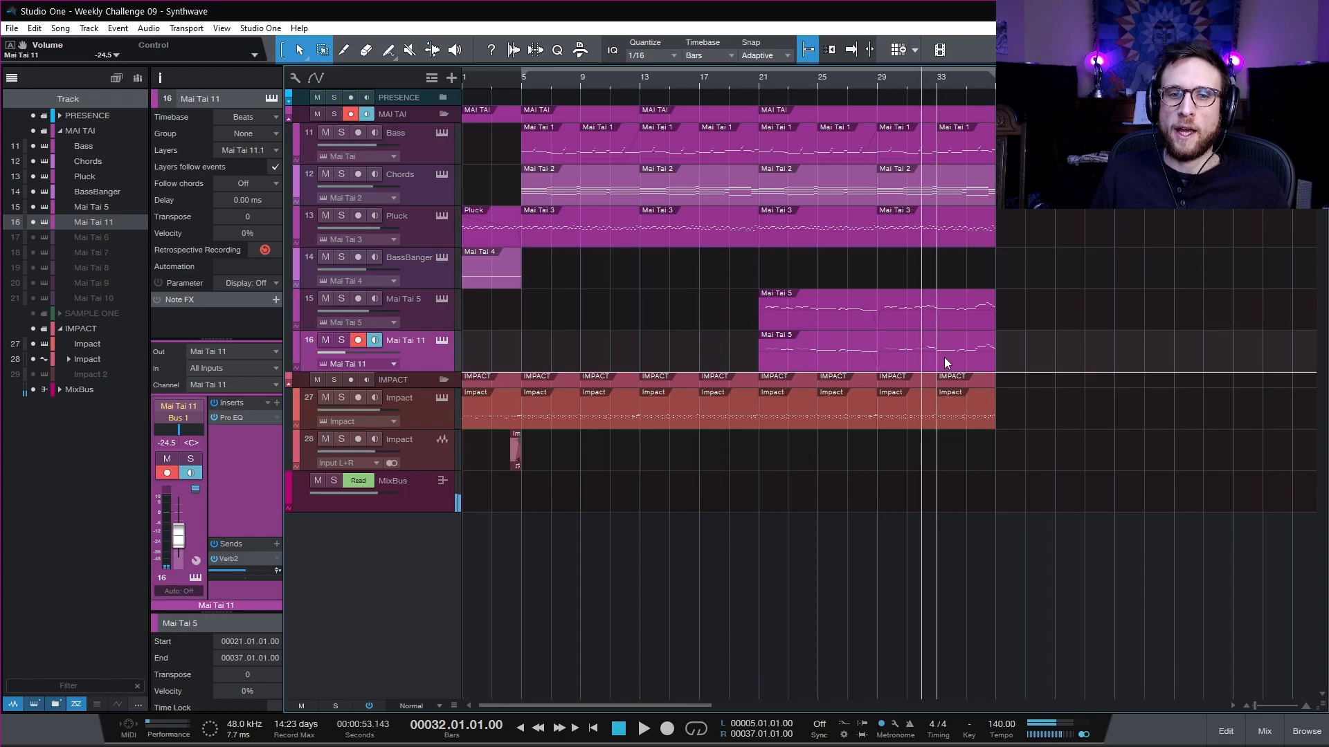
- Lower the Mai Tai 11 harmony notes in bars 32 and 33, and raise that channel's volume to -14.2 while auditioning
double_click(961, 354)
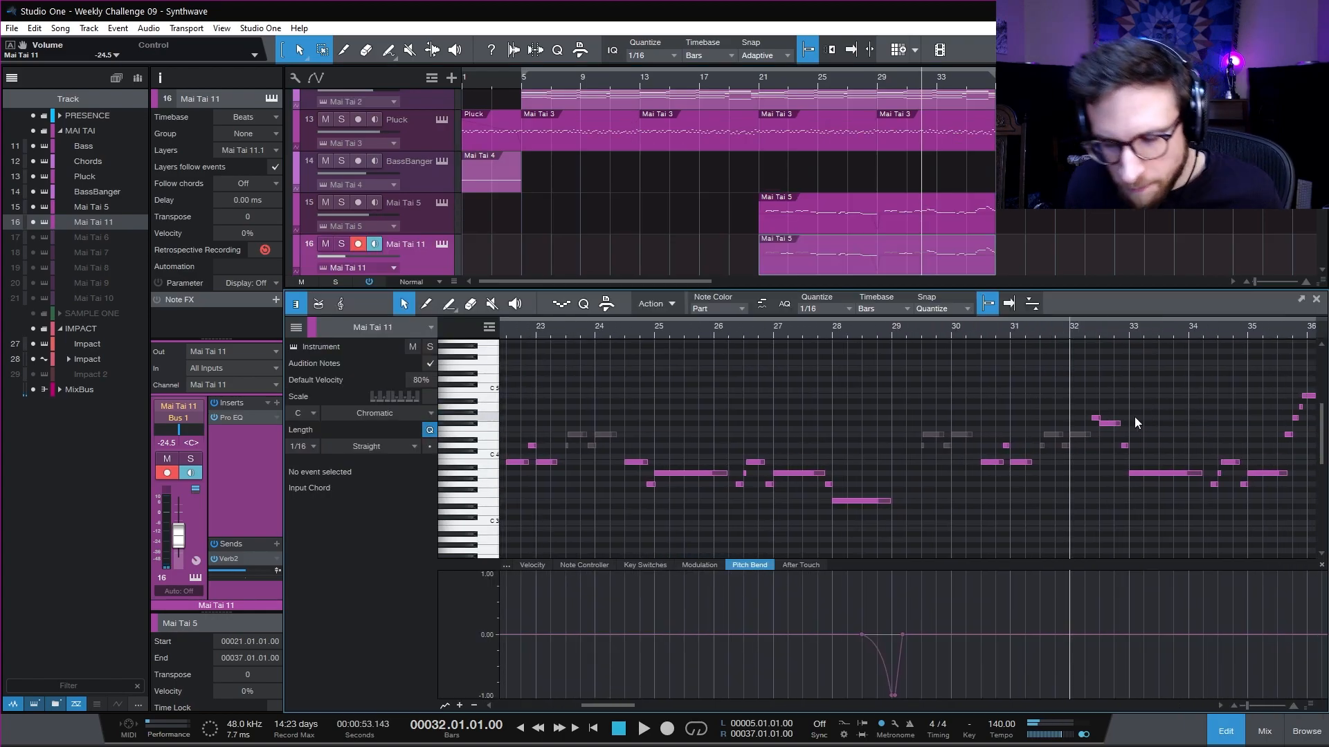
key("space")
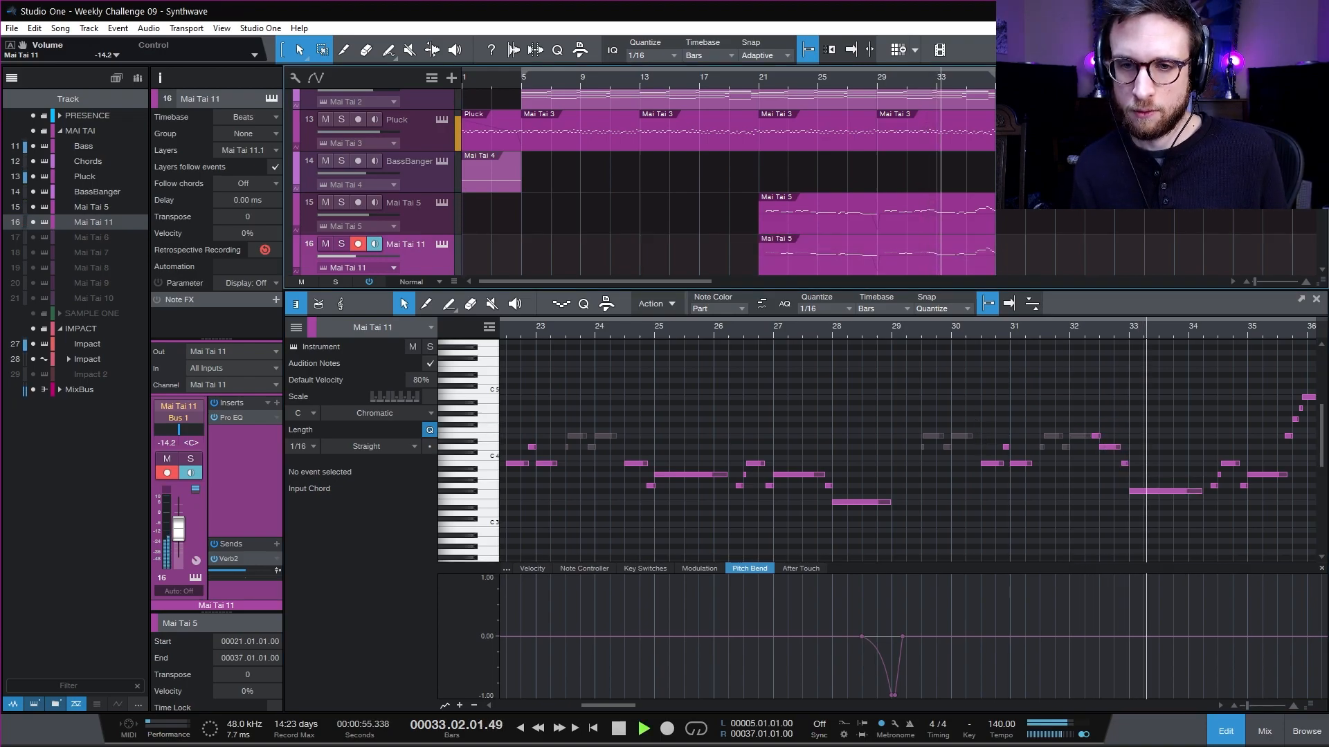
key("space")
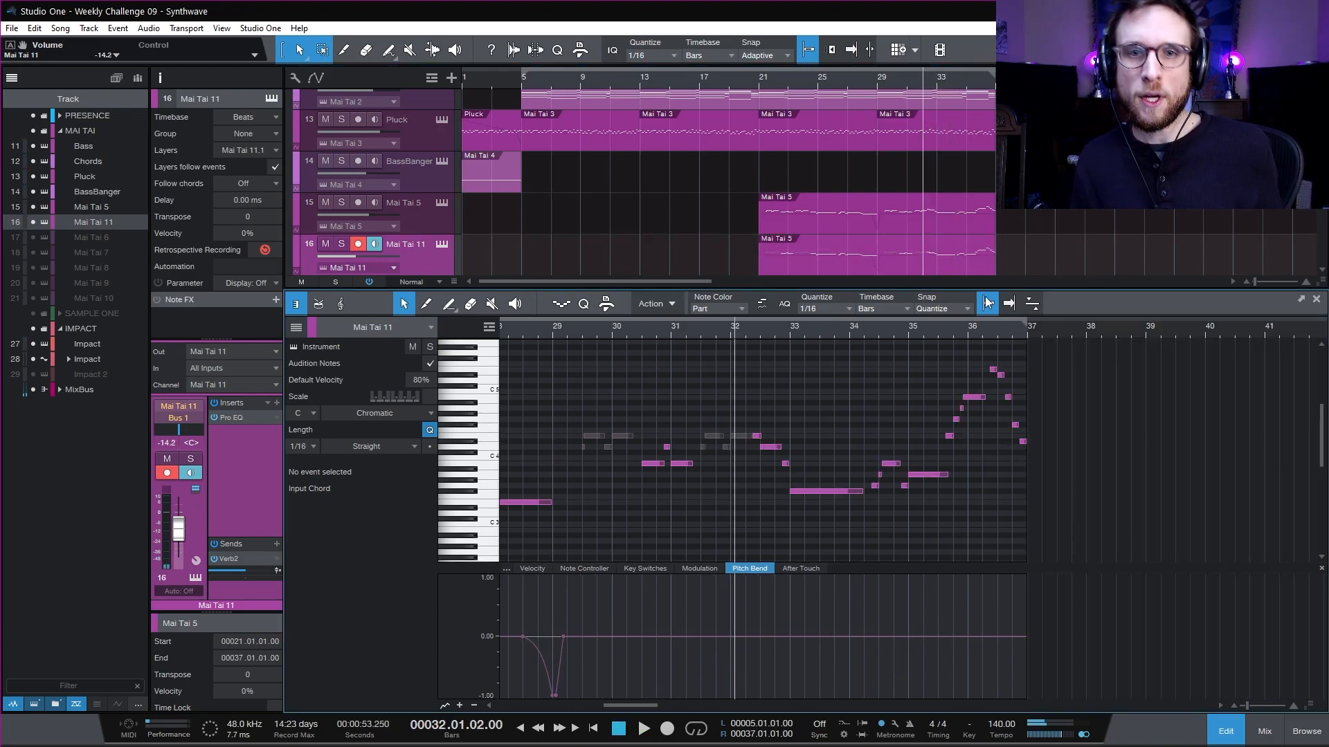
left_click(1223, 731)
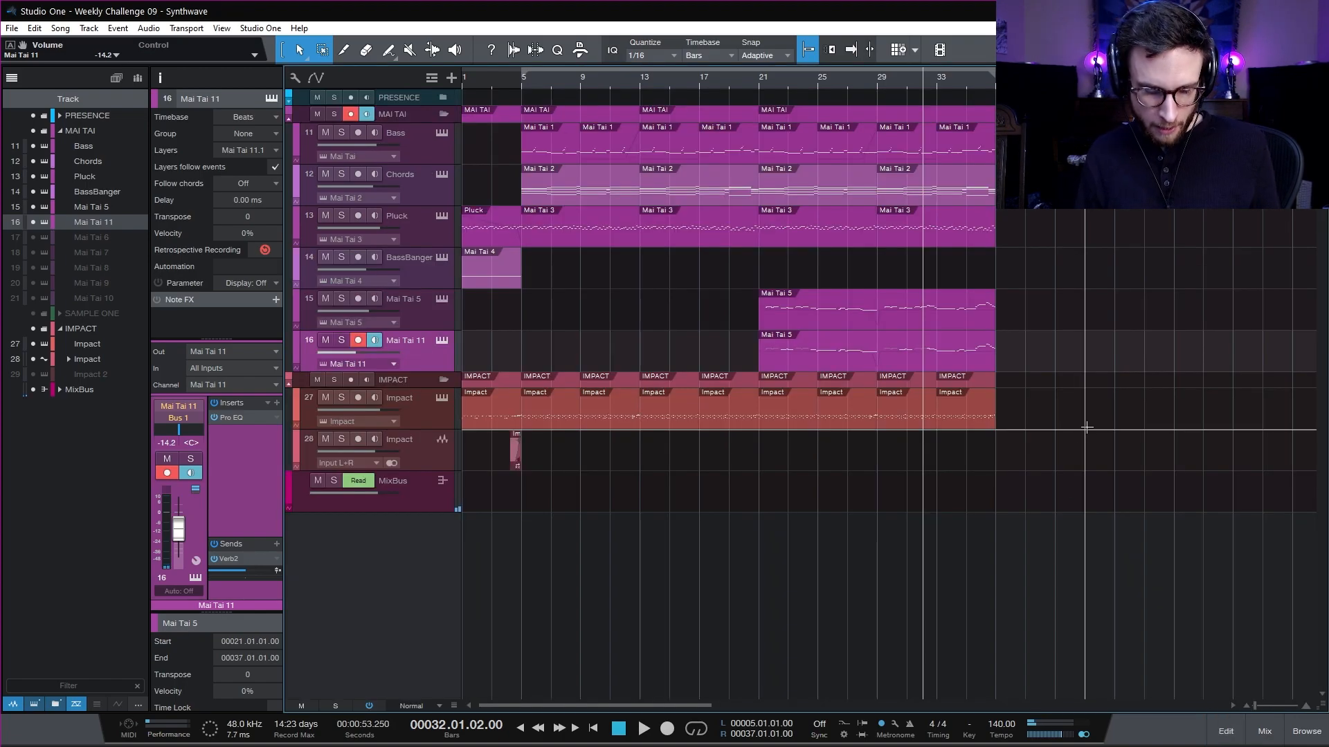
- Audition the end of the Mai Tai 5 lead from bar 28 into bar 29
key("Home")
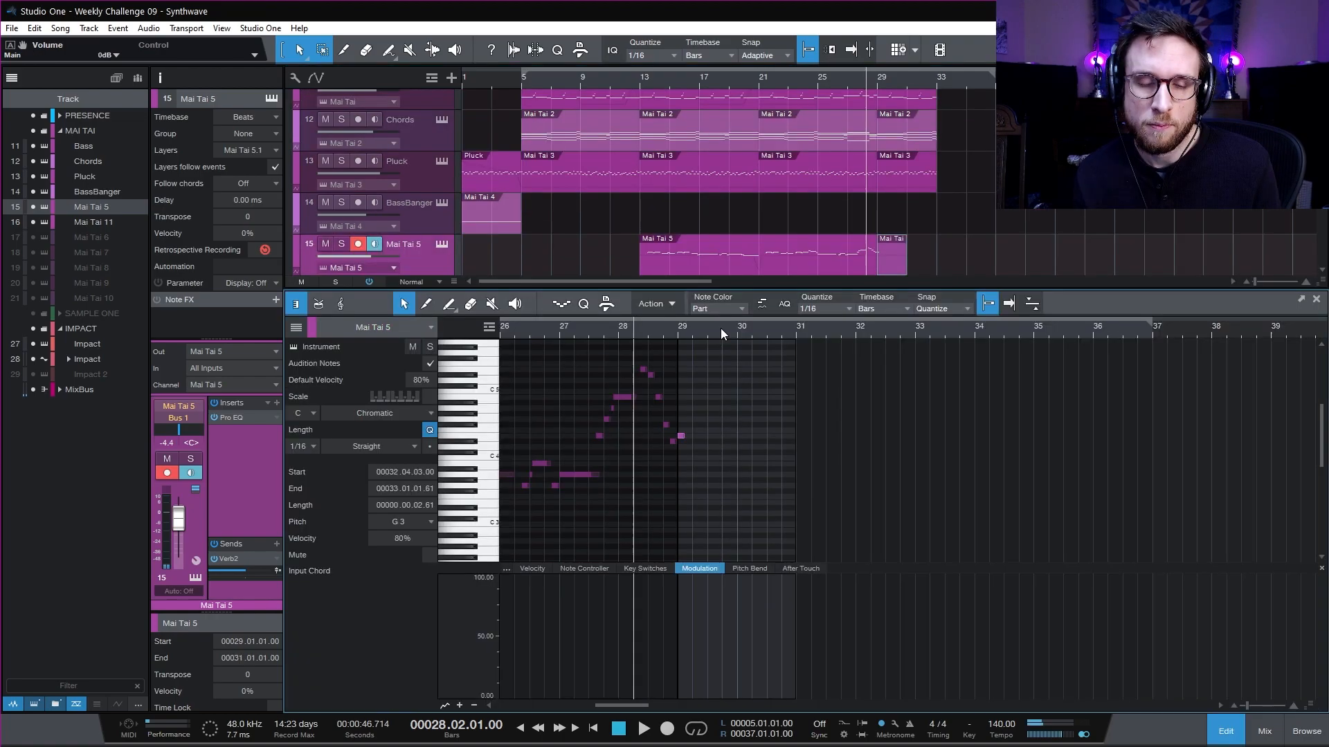
key("space")
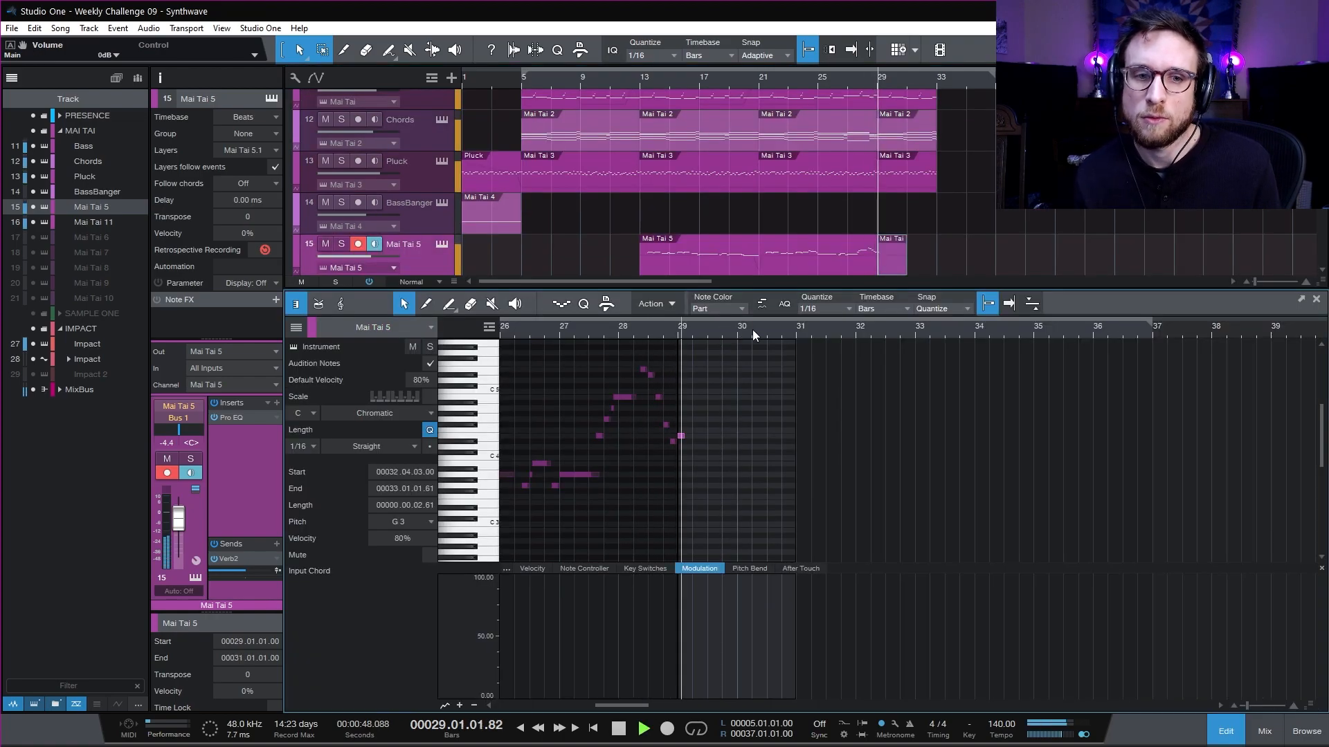
key("space")
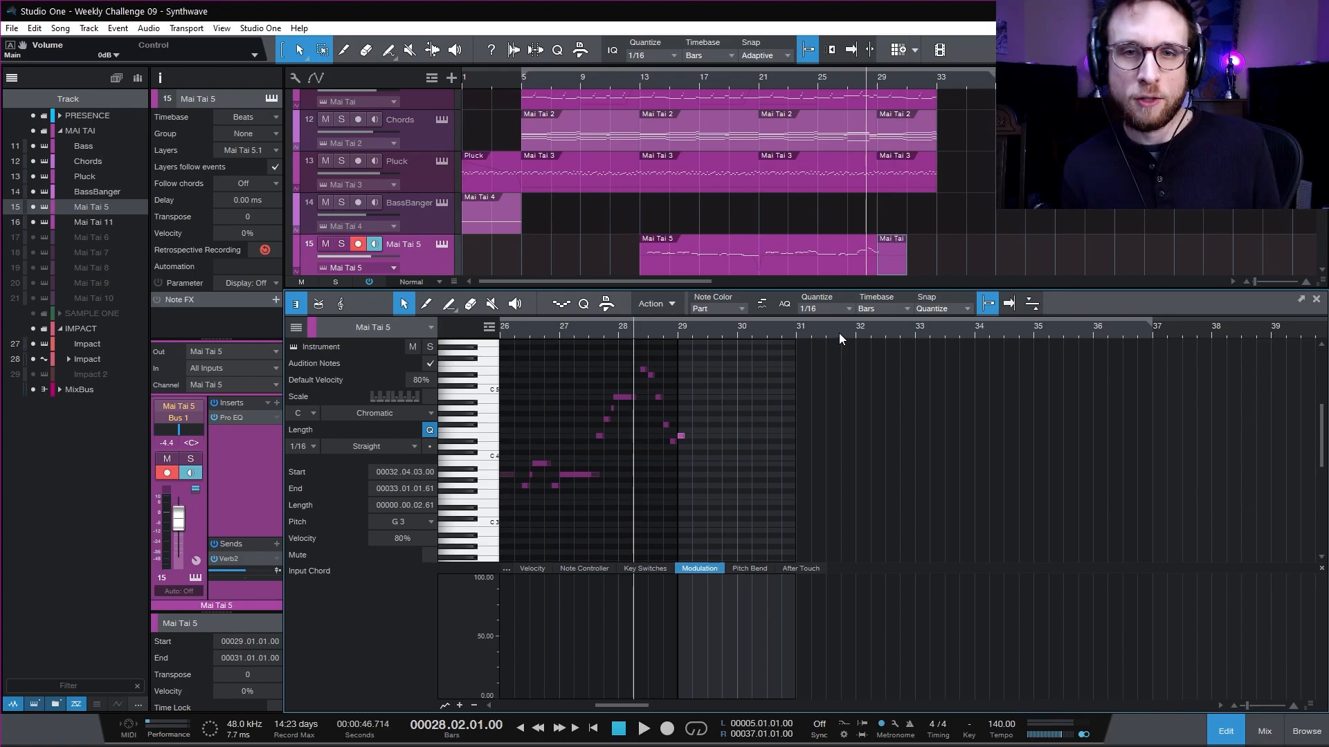
key("F2")
left_click(923, 424)
key("F2")
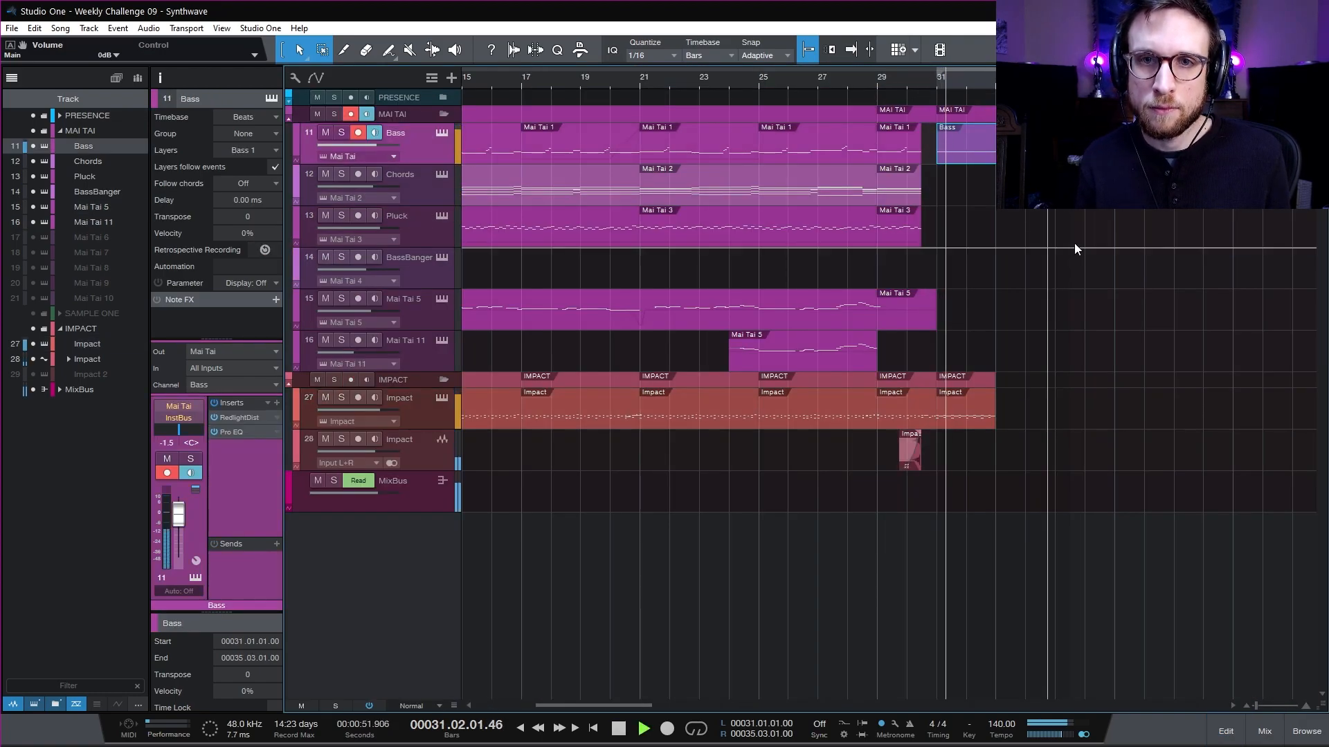
- Audition the new Bass event at bar 31 and trim it to end at bar 35
left_click(1075, 245)
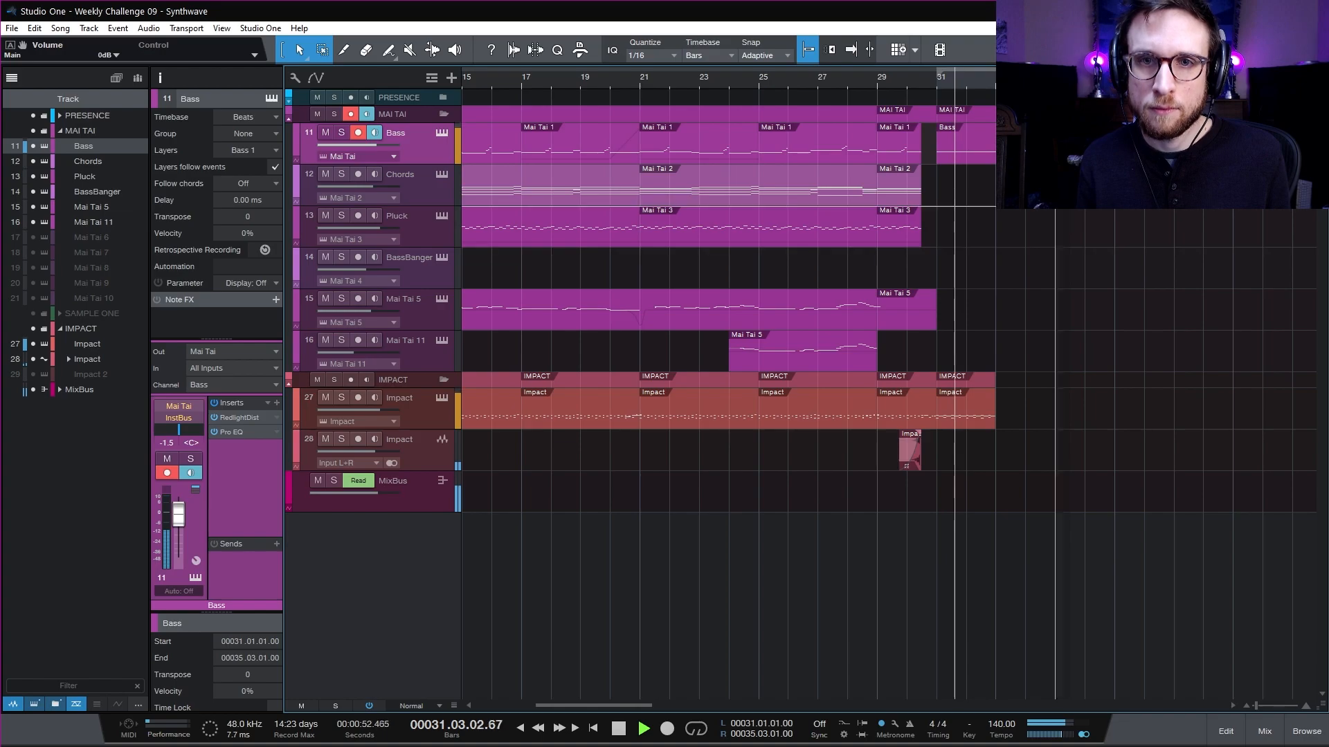
key("space")
left_click(937, 85)
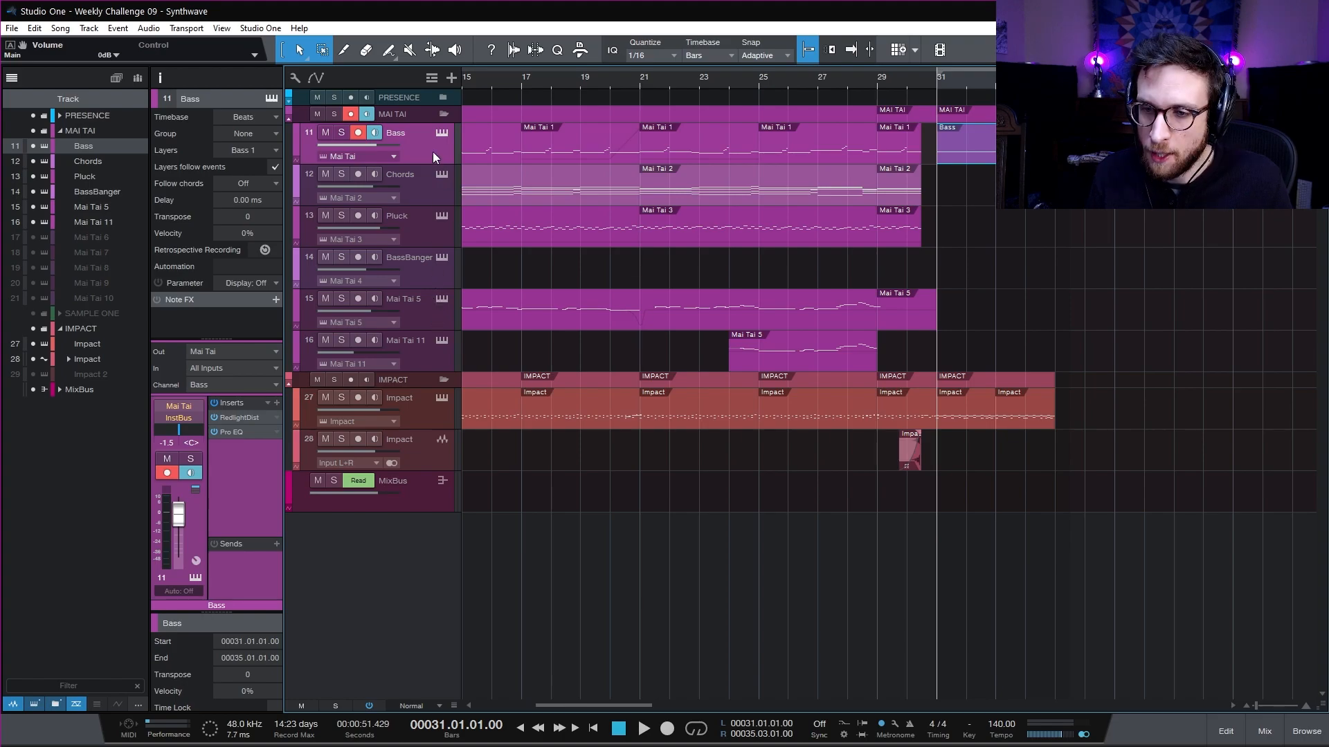
- Move the bar 31 Bass event onto a duplicated Bass 2 track and raise its modulation at bar 31
left_click_drag(550, 170, 896, 205)
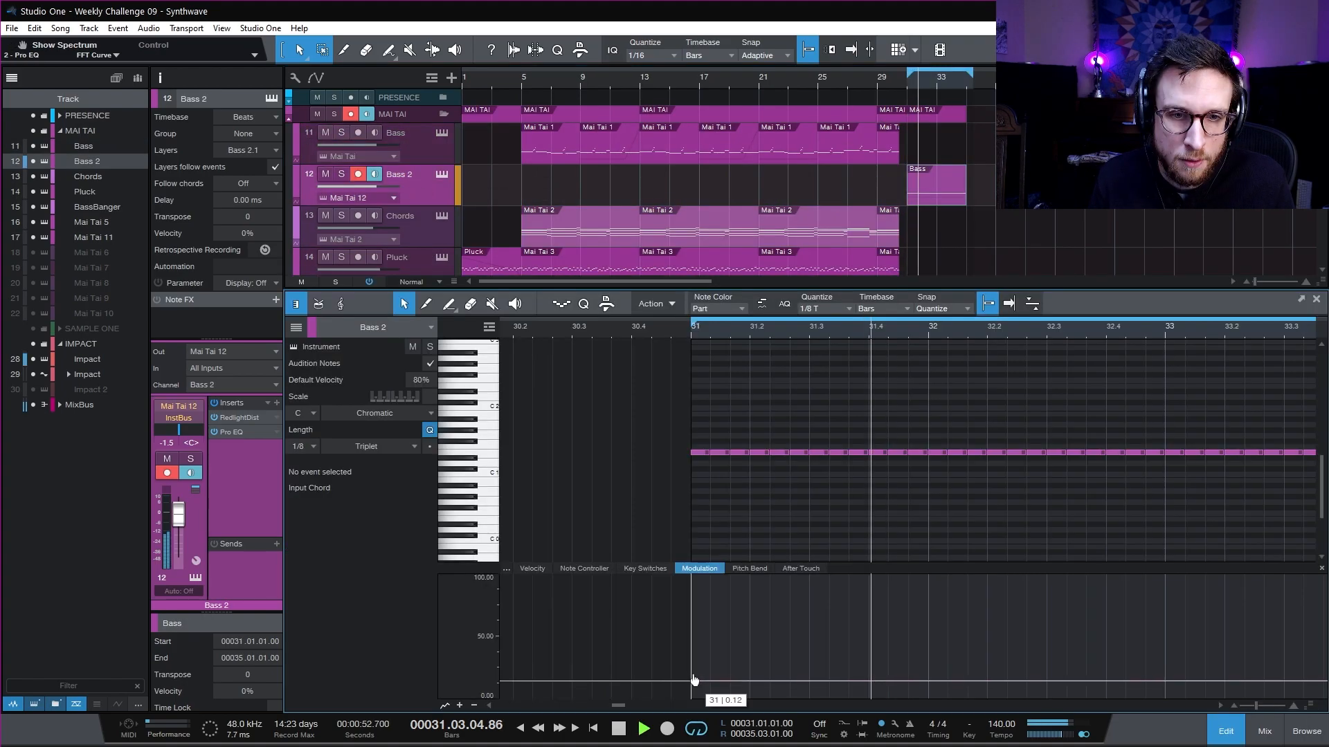
left_click_drag(694, 681, 695, 656)
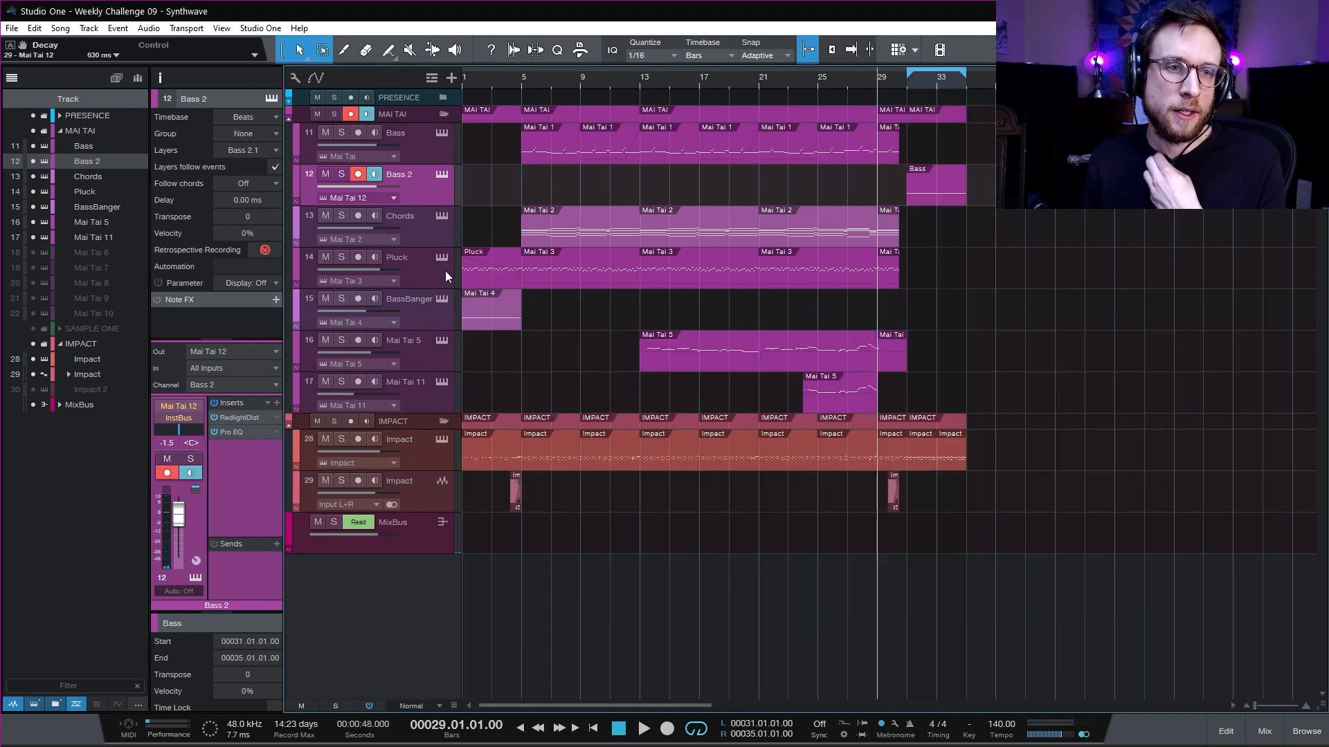
- Record a new Pluck part from bar 31 to bar 35
left_click(446, 277)
left_click(906, 84)
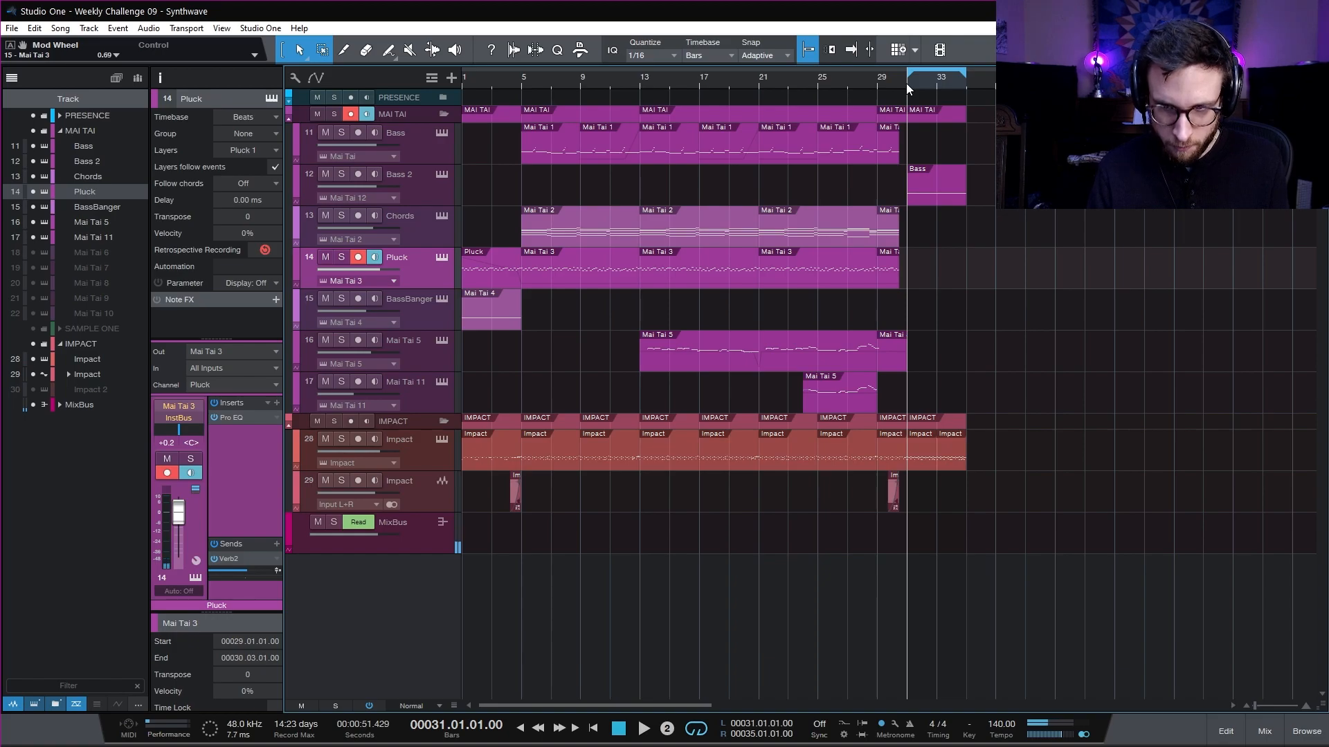
key("KP_Multiply")
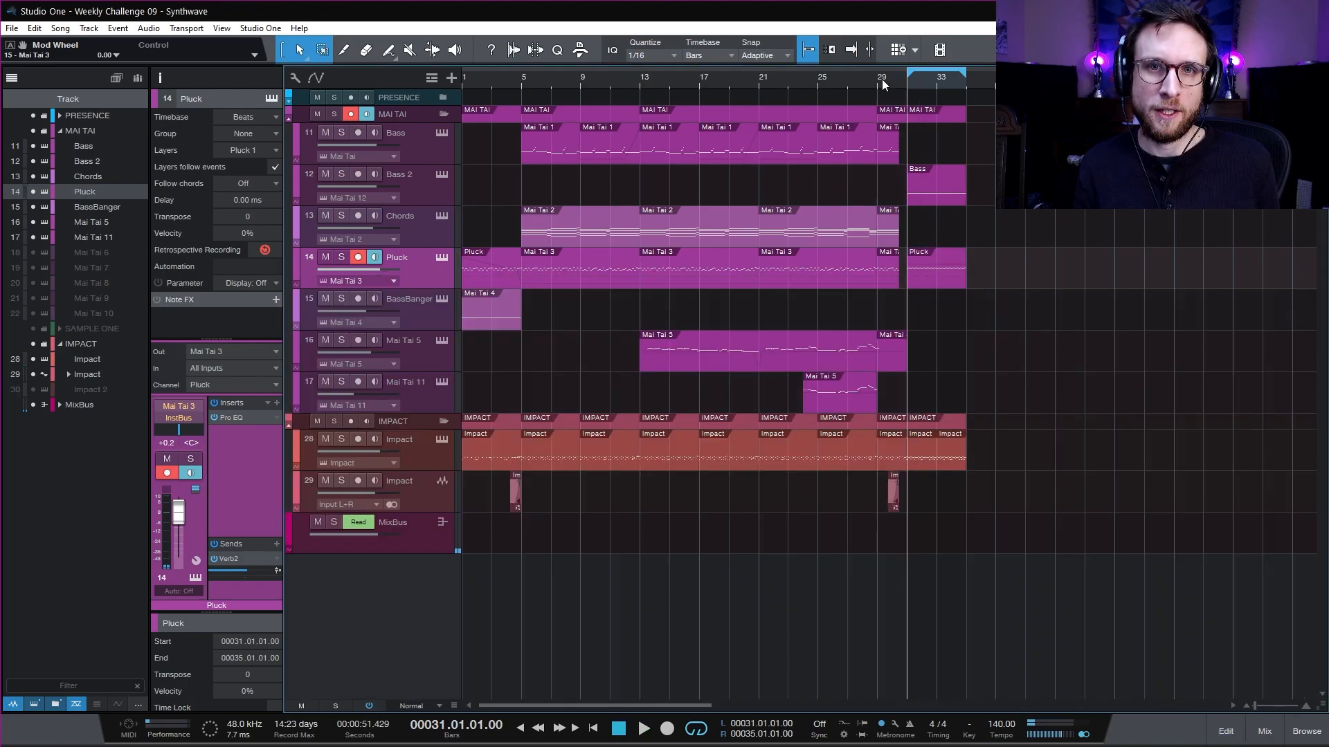
- Audition the section from bar 31, boost the low end and cut the low mids in the Kick's Pro EQ, and toggle its RedlightDist bypass
key("space")
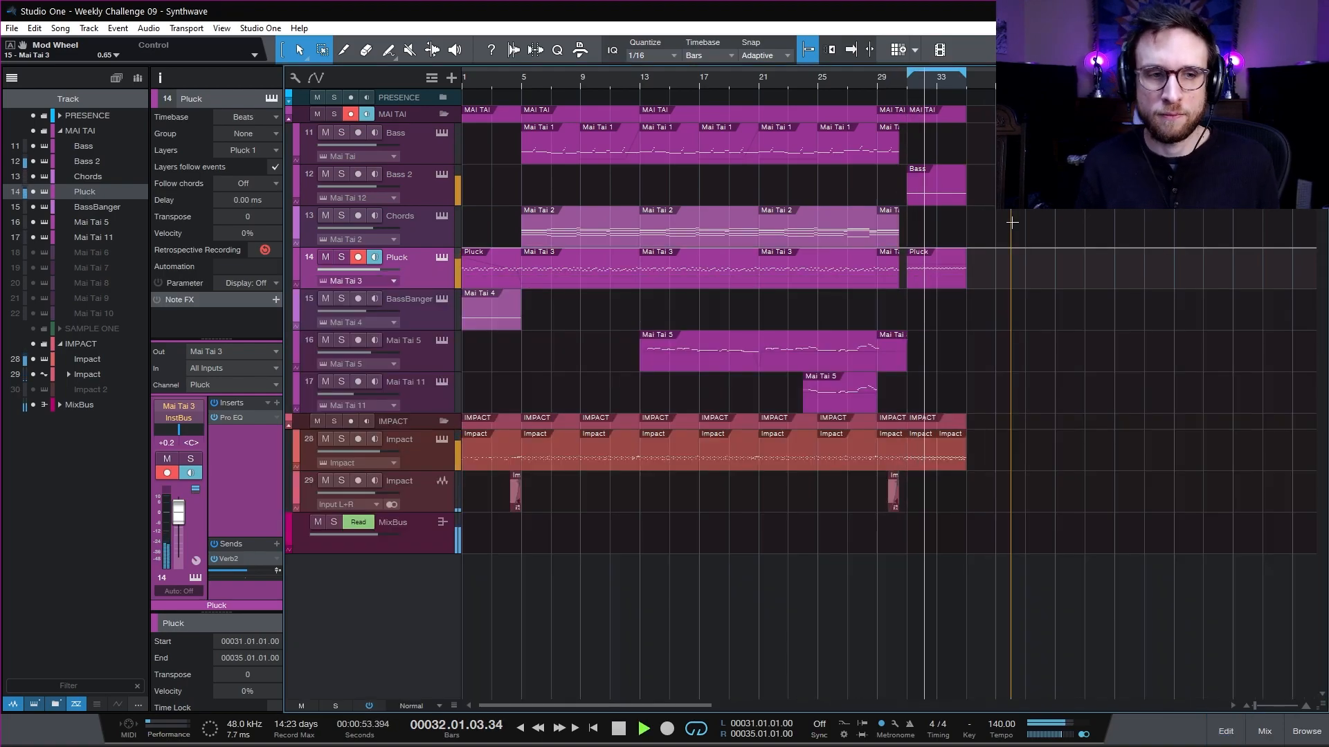
key("space")
left_click(1264, 731)
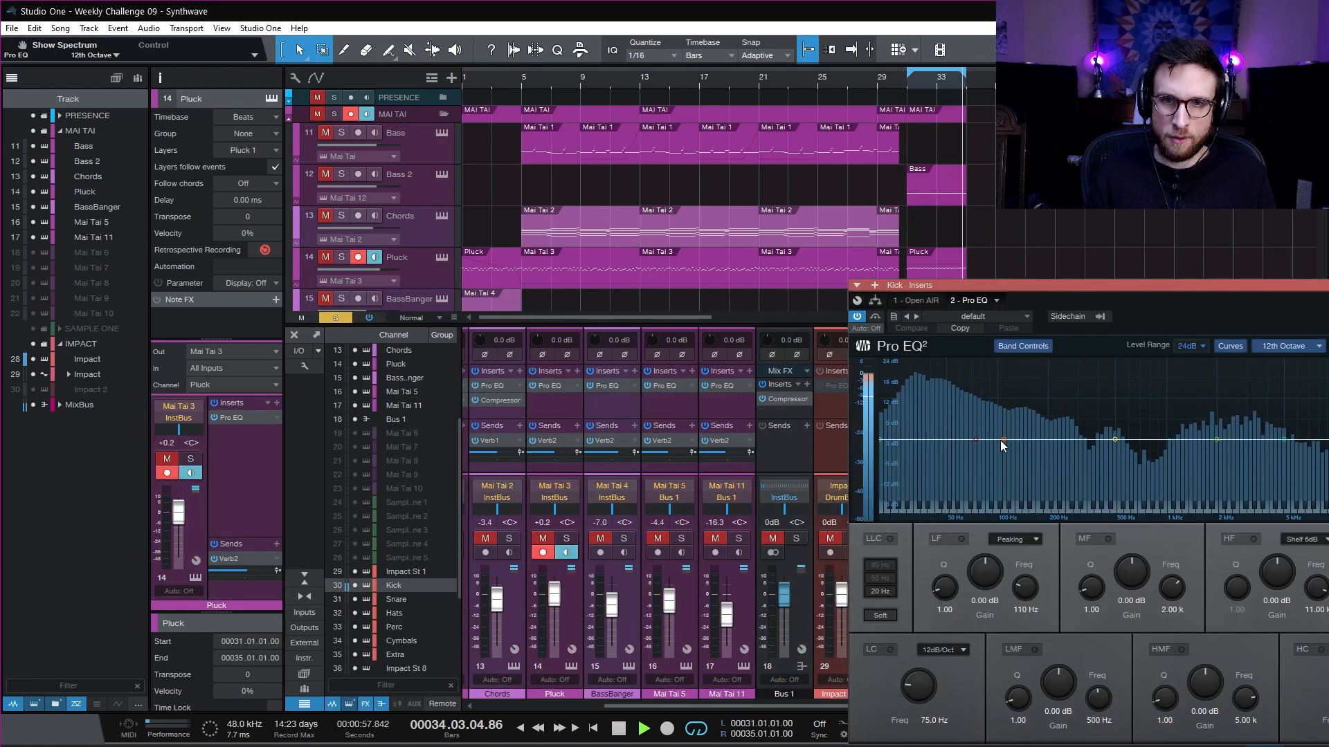
left_click_drag(1001, 434, 950, 411)
left_click_drag(1217, 439, 1073, 457)
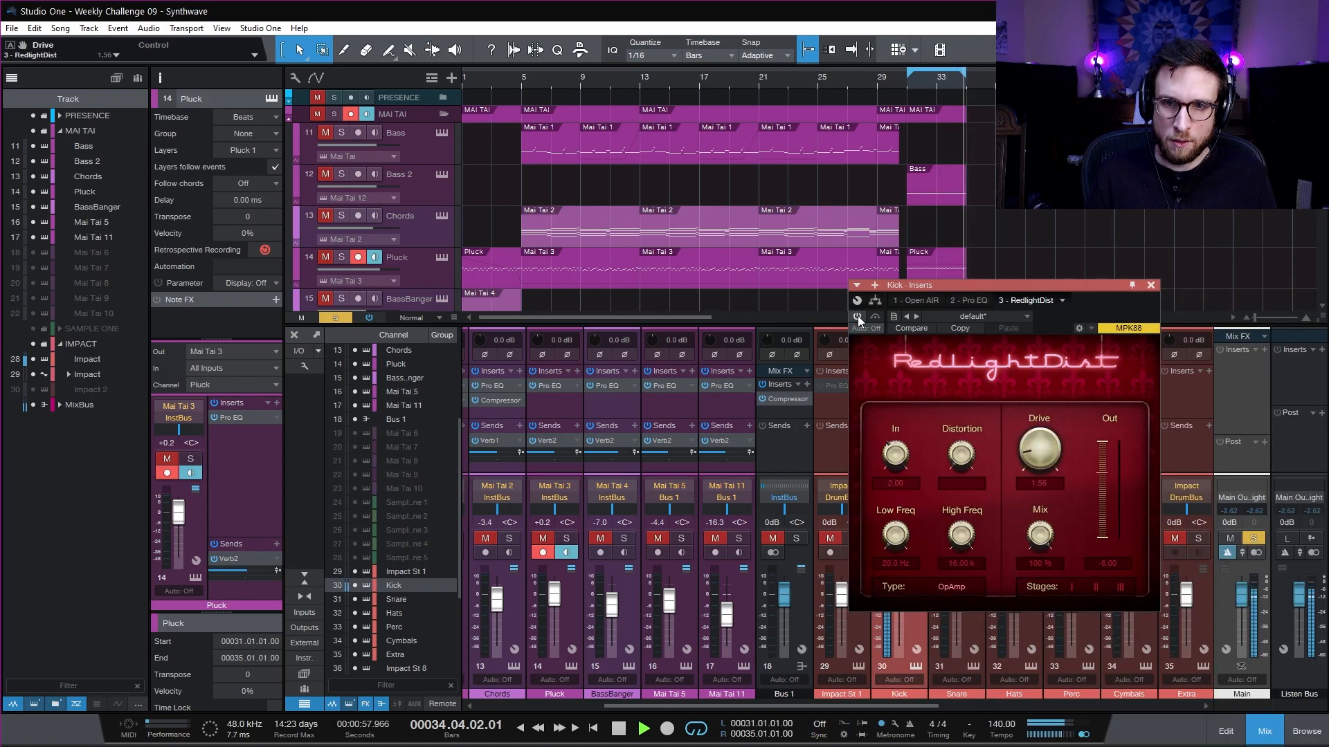
left_click(857, 316)
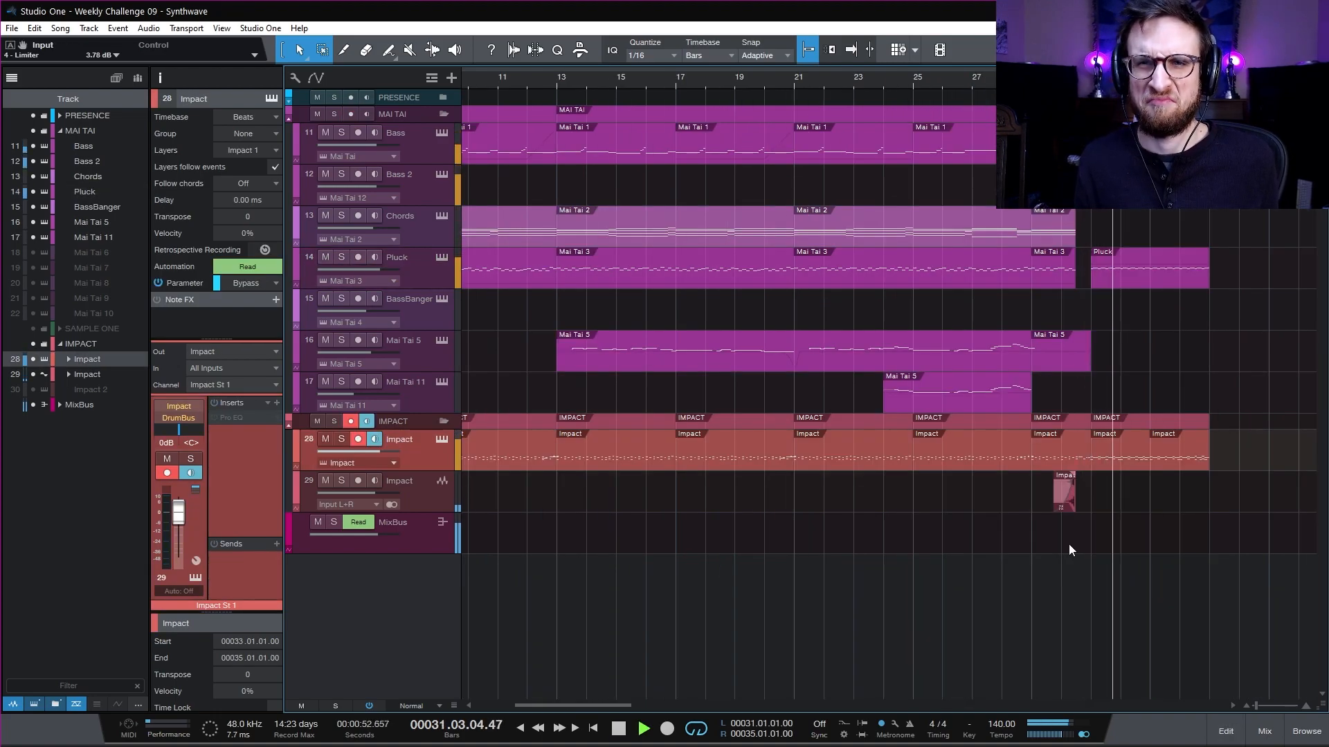
key("space")
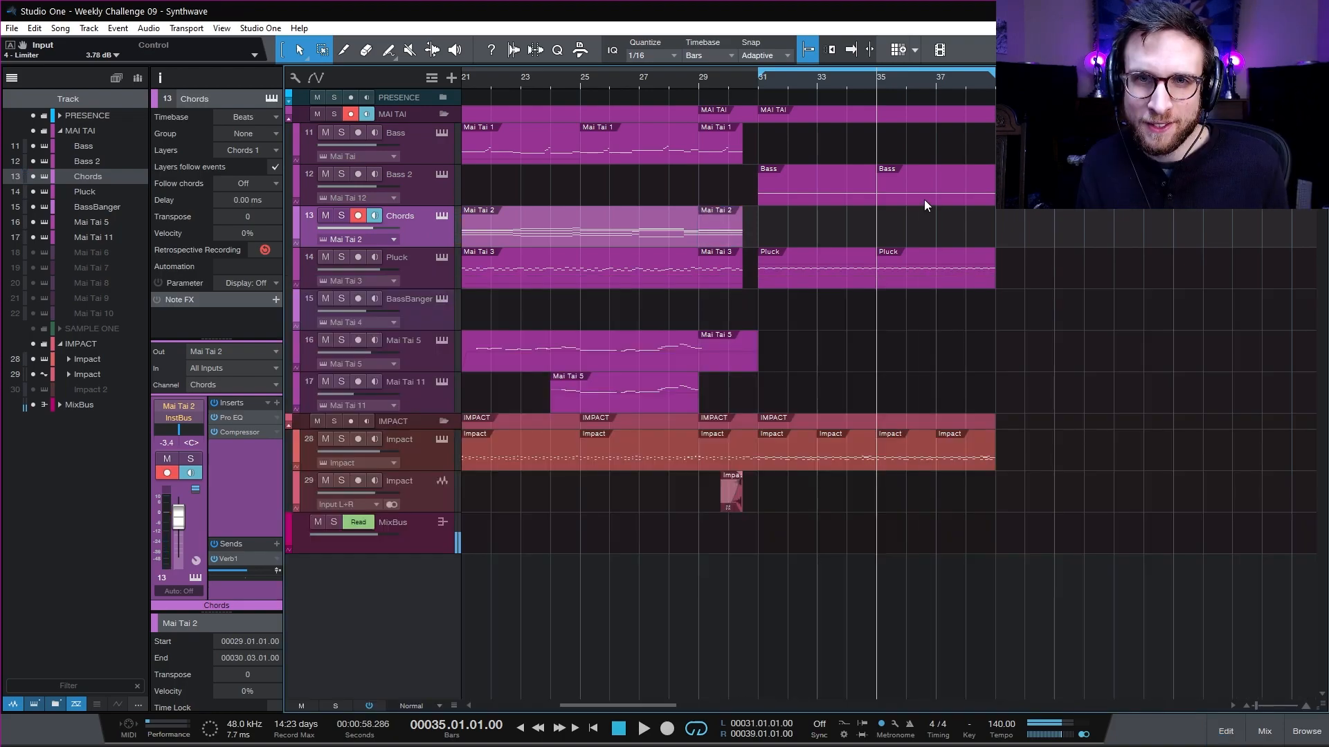
- Open the Bass event at bar 35 on the Bass 2 track for note editing, select its opening notes and audition the passage
double_click(924, 199)
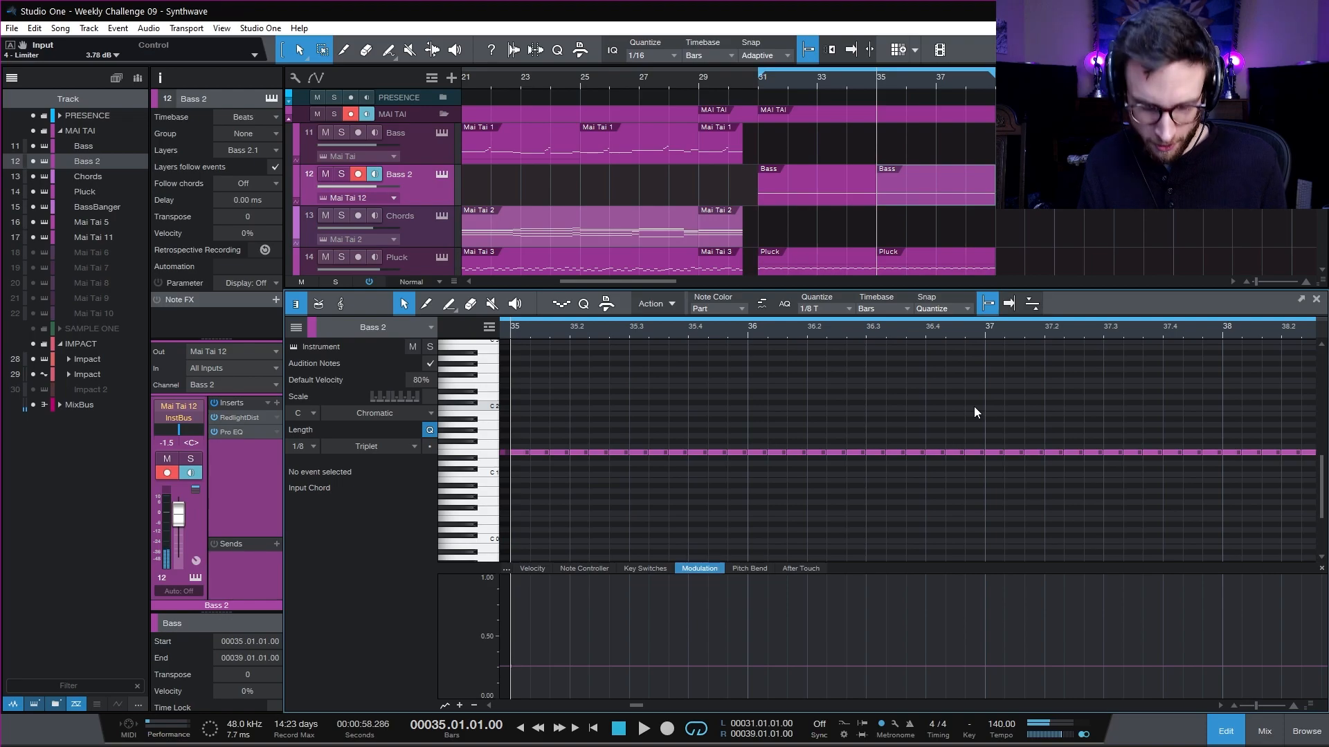
key("w")
left_click_drag(826, 416, 512, 491)
key("space")
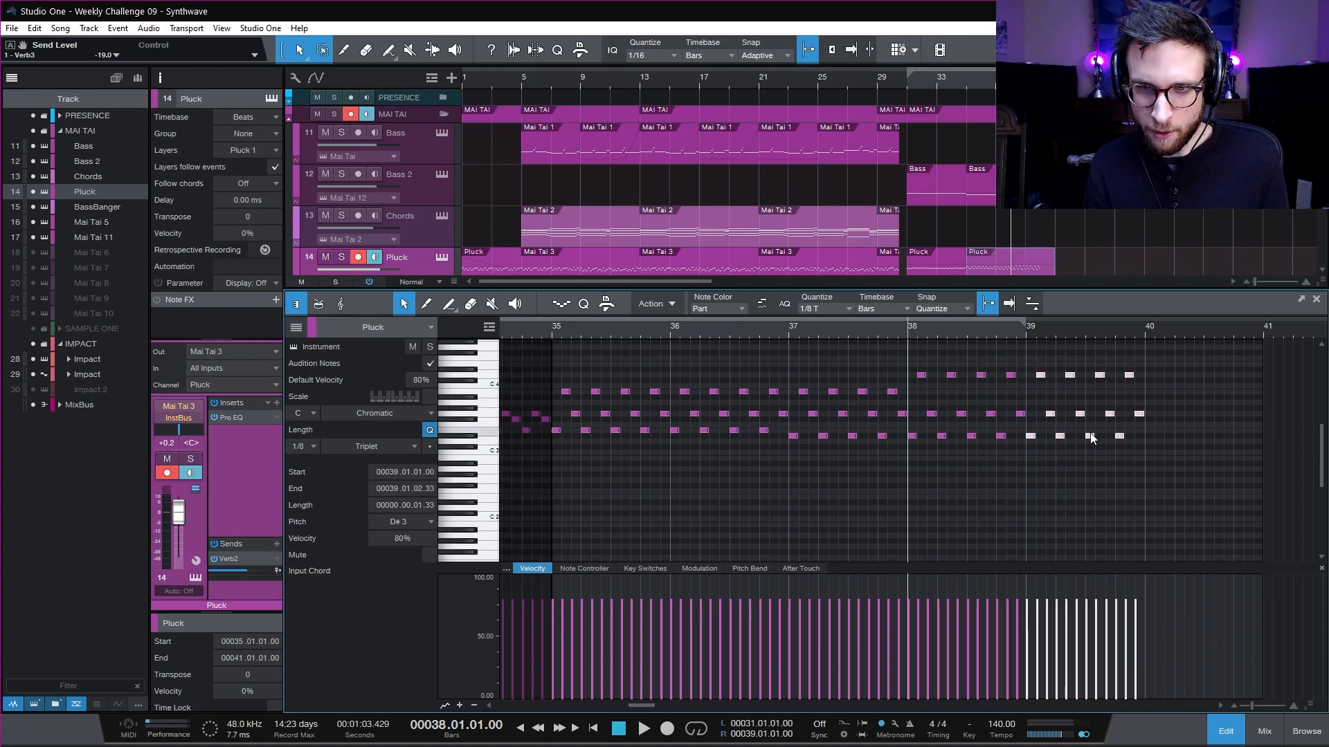
- Add a 1/8 triplet E3 note at the start of bar 40 in the Pluck event and audition the passage leading into it
left_click(1149, 431)
key("space")
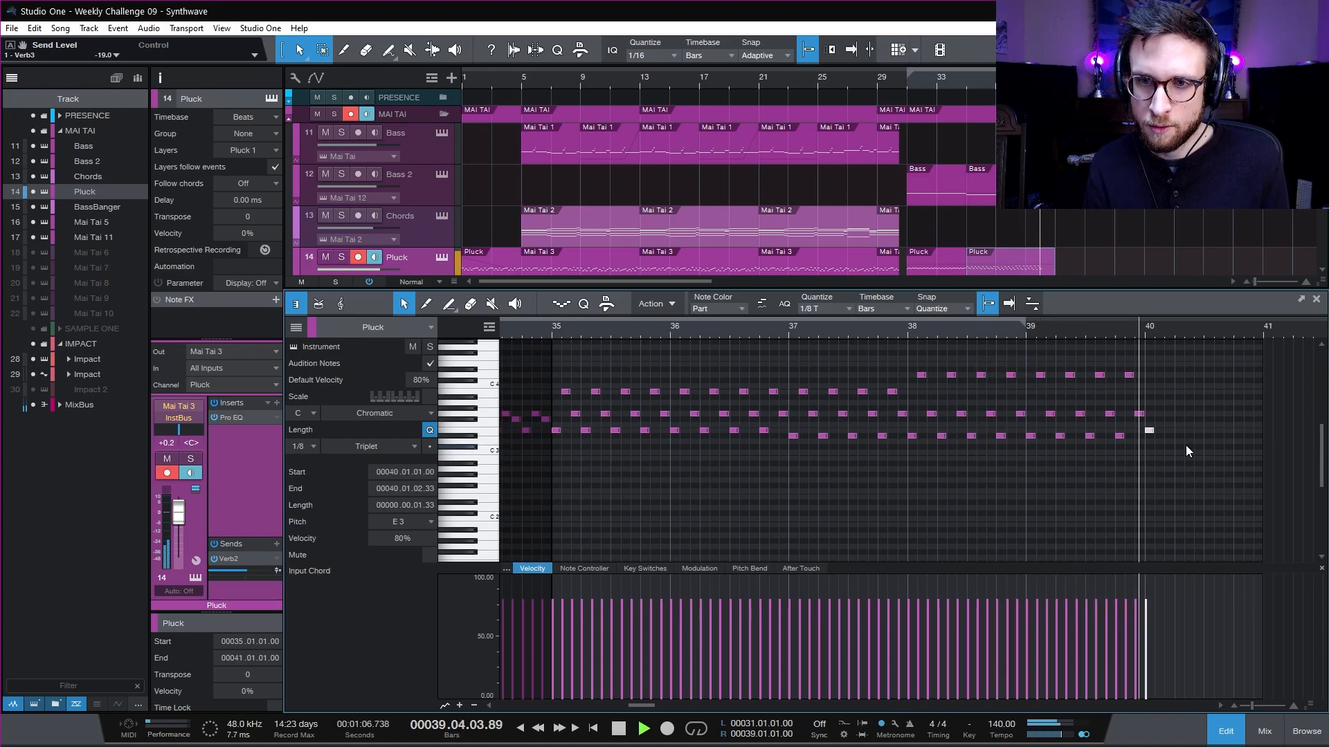